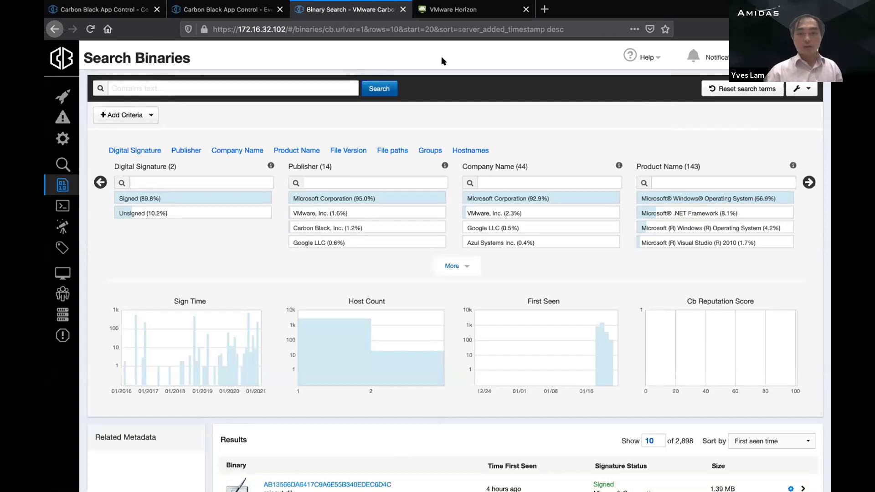
Step: Bring up the App Control Computers list and take the browser out of full screen
left_click(110, 13)
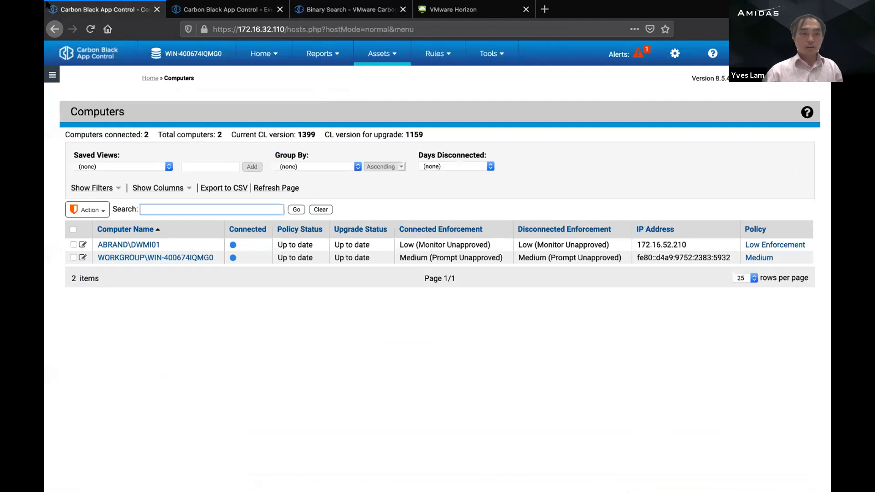
mouse_move(48, 2)
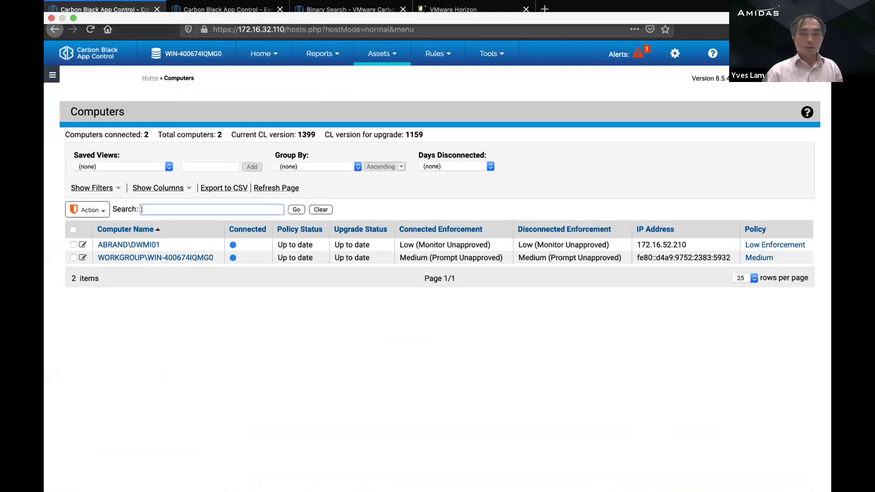
left_click(73, 19)
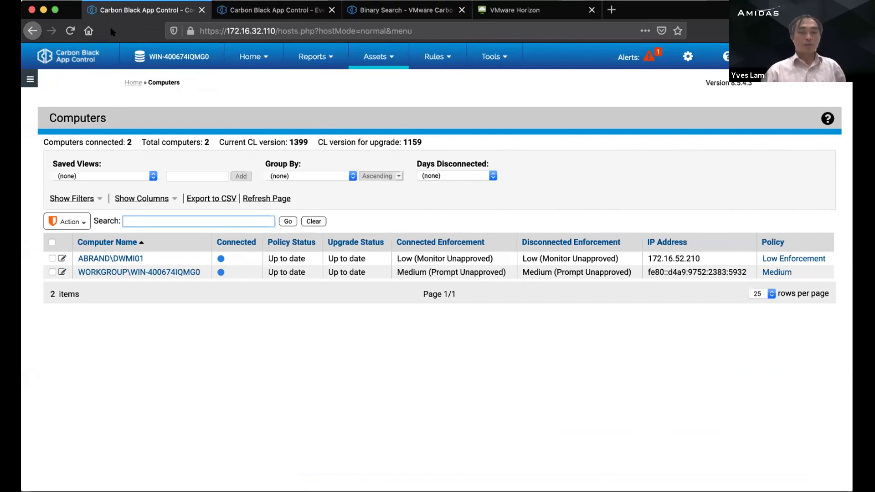
left_click(204, 377)
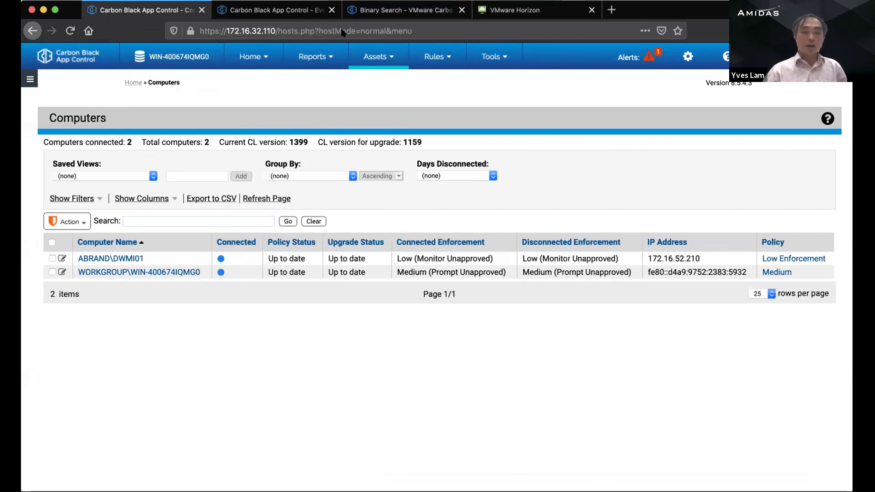
left_click(266, 11)
left_click(165, 13)
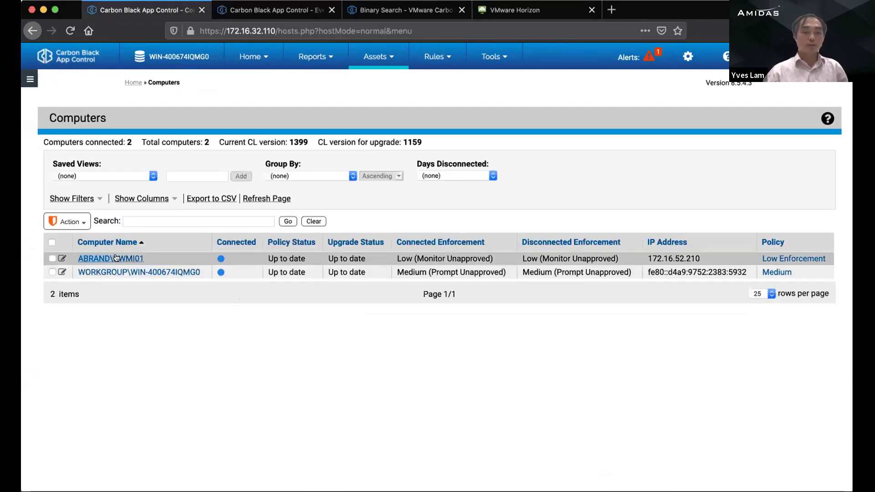
Step: Highlight DWMI01's connected and disconnected enforcement levels, Low (Monitor Unapproved)
mouse_move(144, 259)
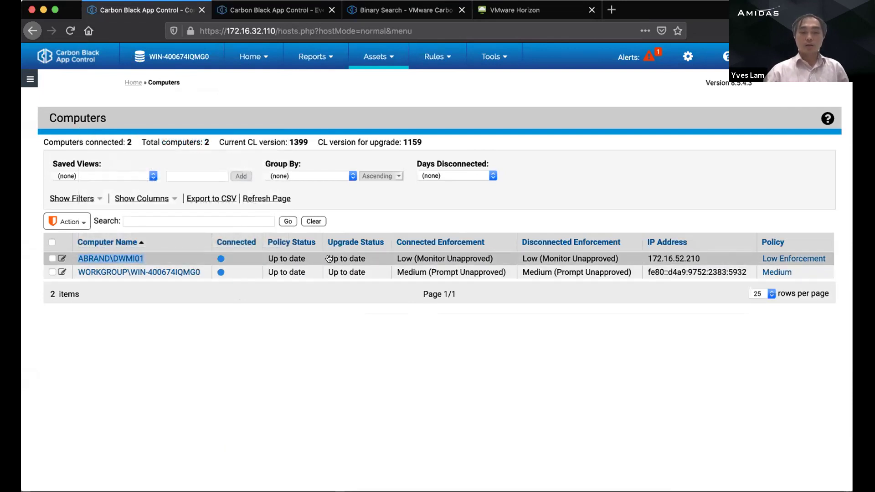
left_click_drag(416, 260, 516, 257)
triple_click(520, 259)
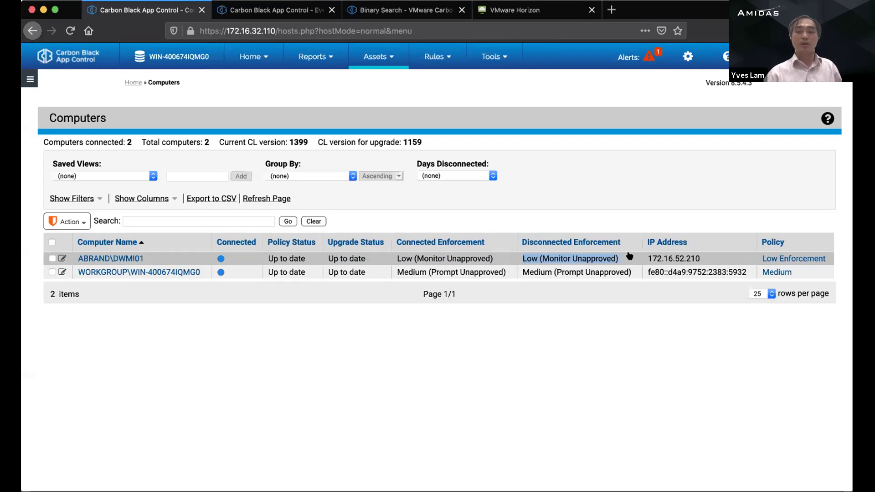
left_click(641, 199)
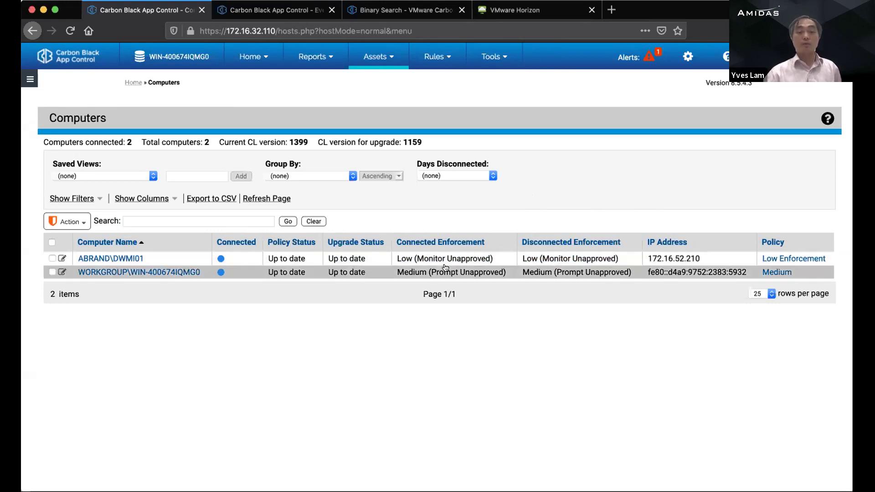
Step: Check the EDR Threat Intelligence Feeds, Triage Alerts and Office Attack watchlist, then go to the Horizon session
left_click(277, 14)
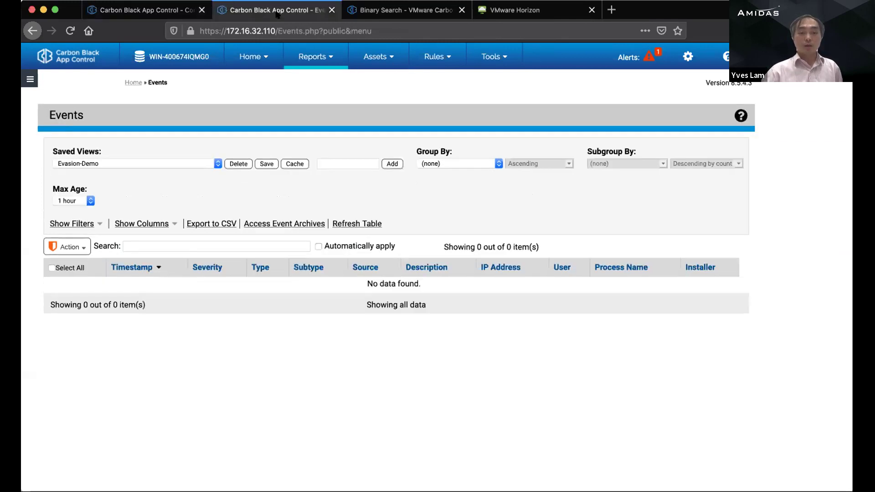
left_click(396, 10)
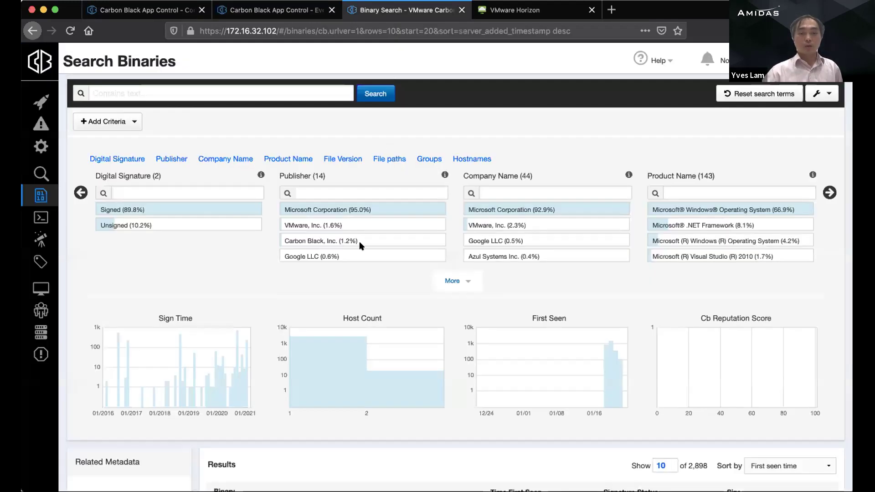
left_click(40, 102)
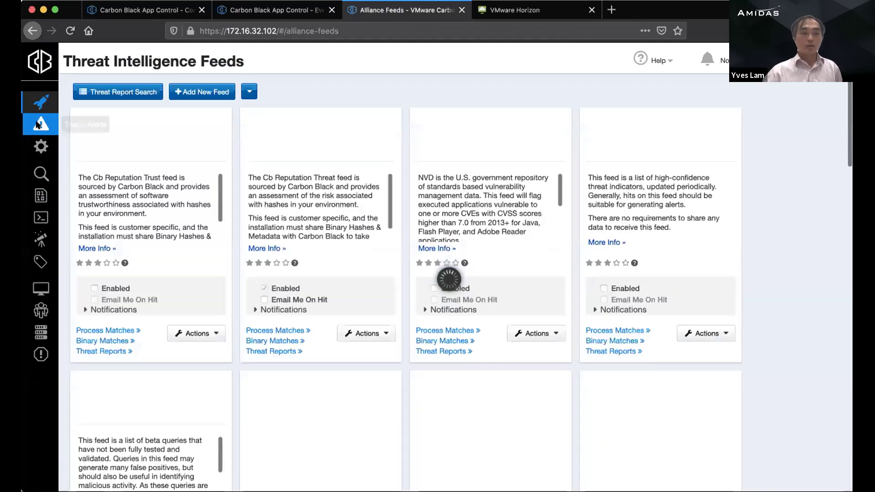
left_click(40, 123)
left_click(40, 146)
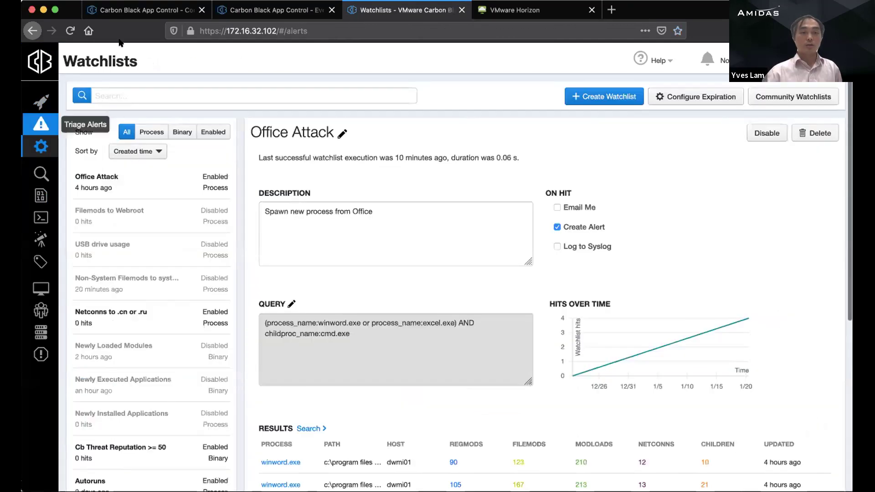
left_click(41, 123)
left_click(142, 10)
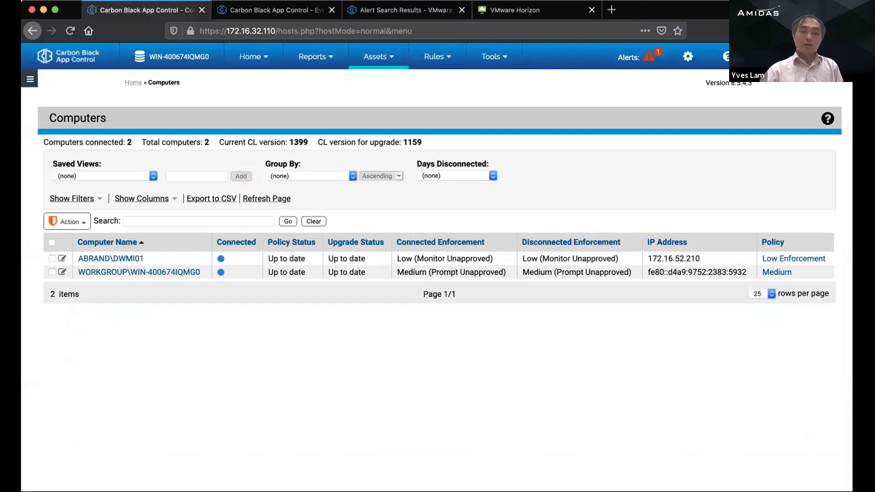
left_click(514, 12)
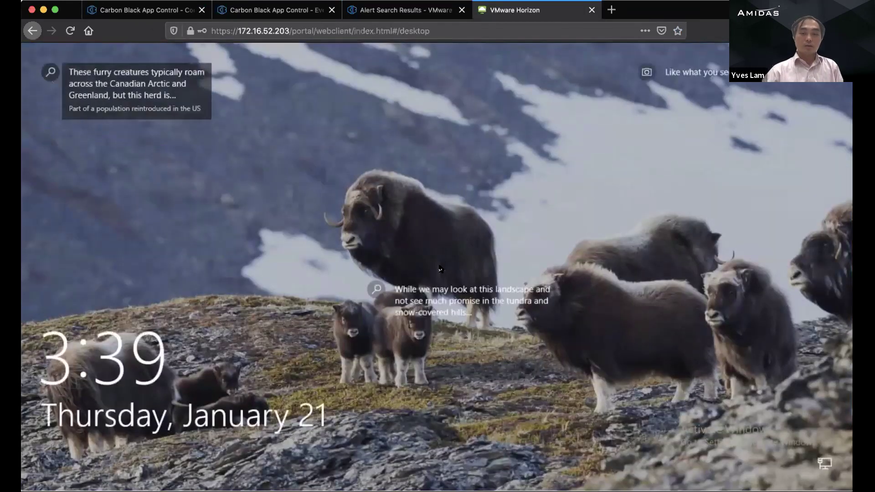
Step: Dismiss the remote Windows lock screen and sign in with the account password
left_click(439, 270)
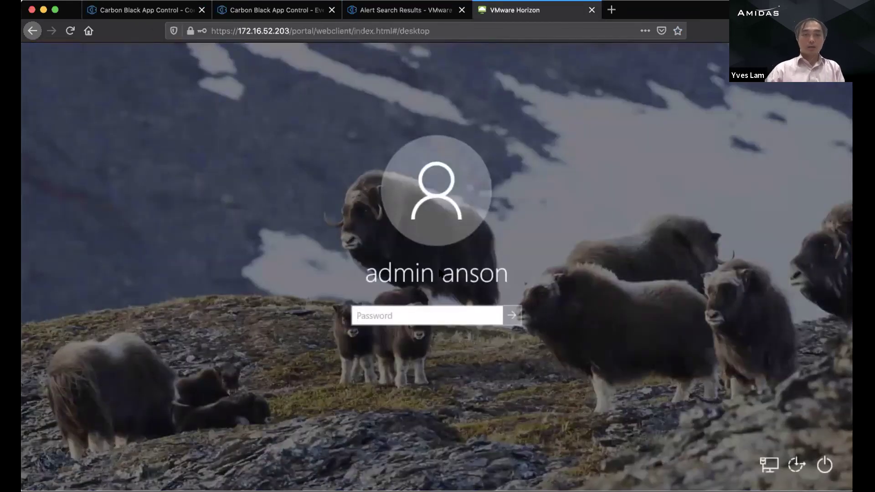
left_click(450, 27)
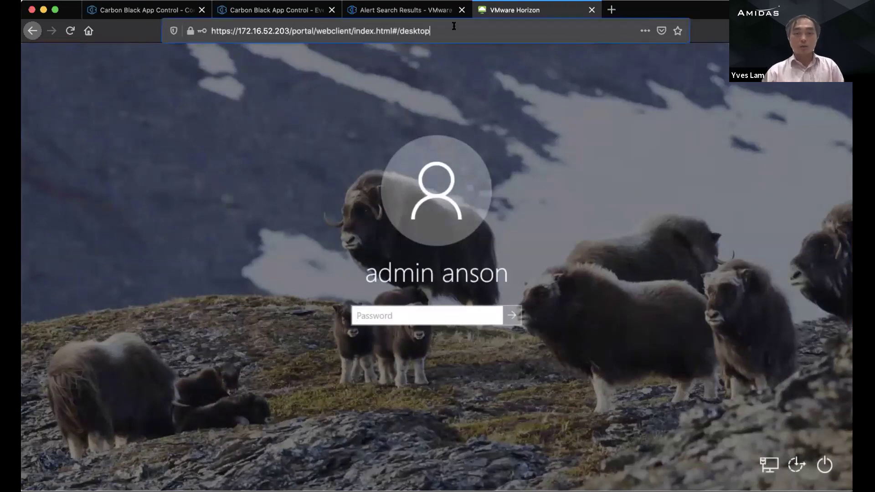
left_click(300, 31)
left_click_drag(294, 31, 461, 33)
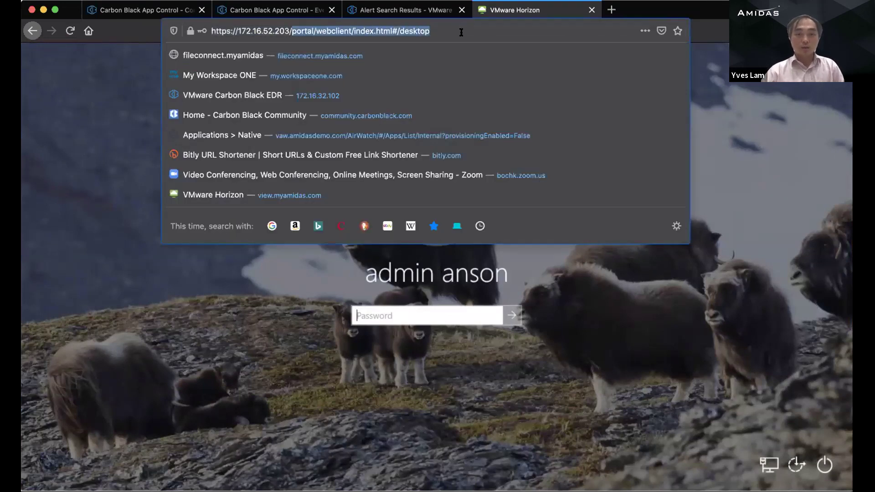
left_click(418, 314)
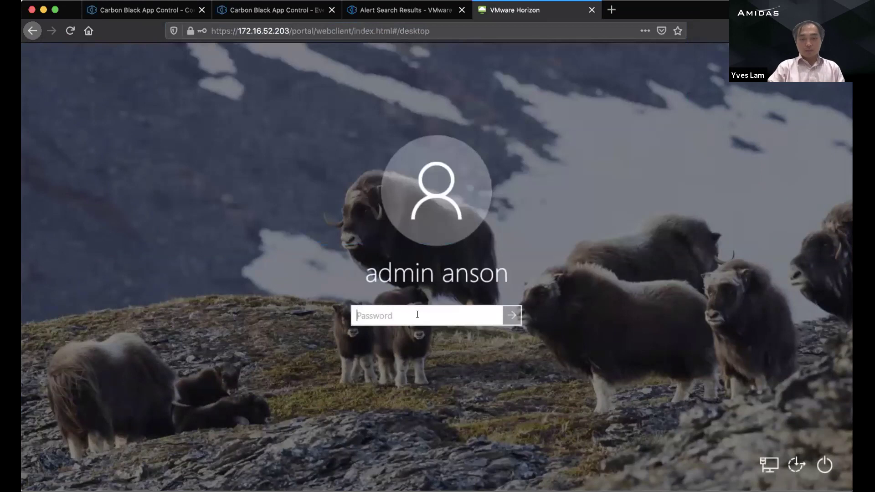
type("****")
key("Return")
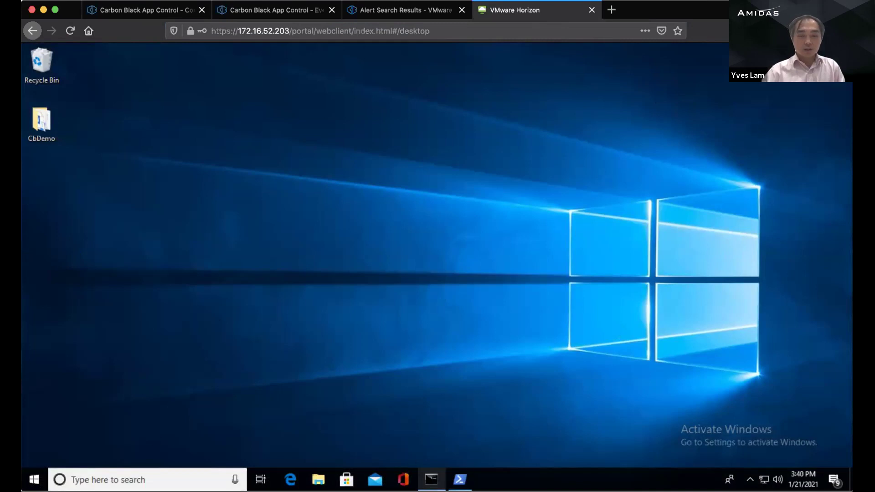
Step: Run ipconfig in Command Prompt and confirm the IPv4 address 172.16.52.210
left_click(431, 479)
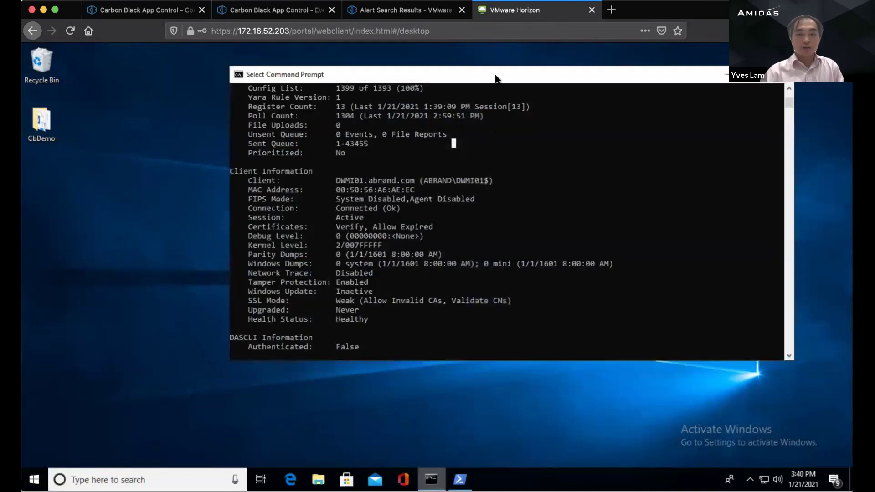
left_click(490, 264)
scroll(489, 259, "down", 3)
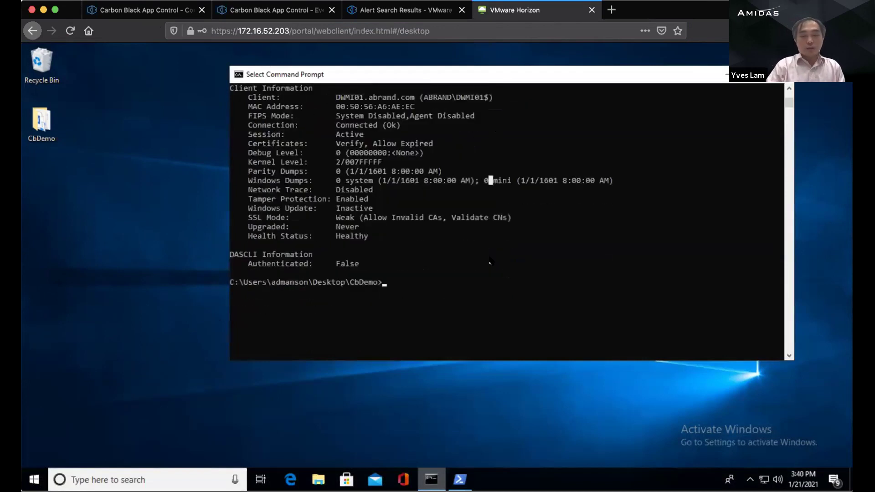
key("Escape")
type("ipconfig")
key("Return")
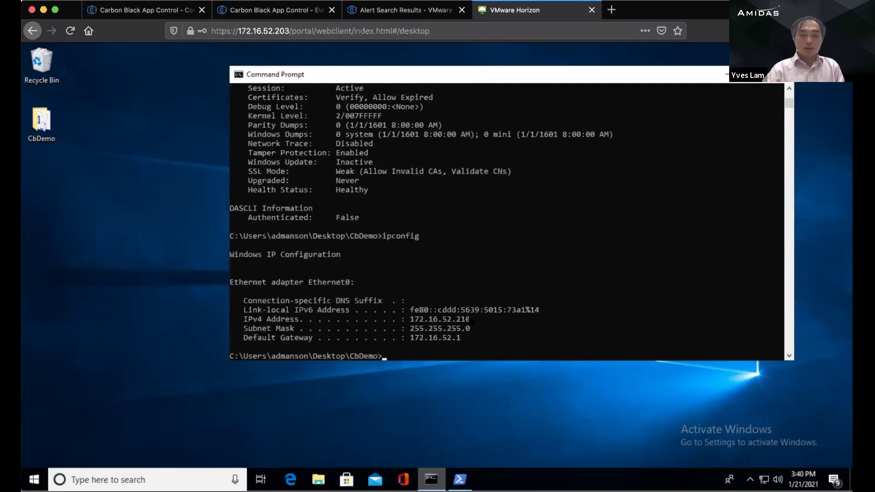
left_click_drag(472, 321, 442, 320)
left_click(472, 320)
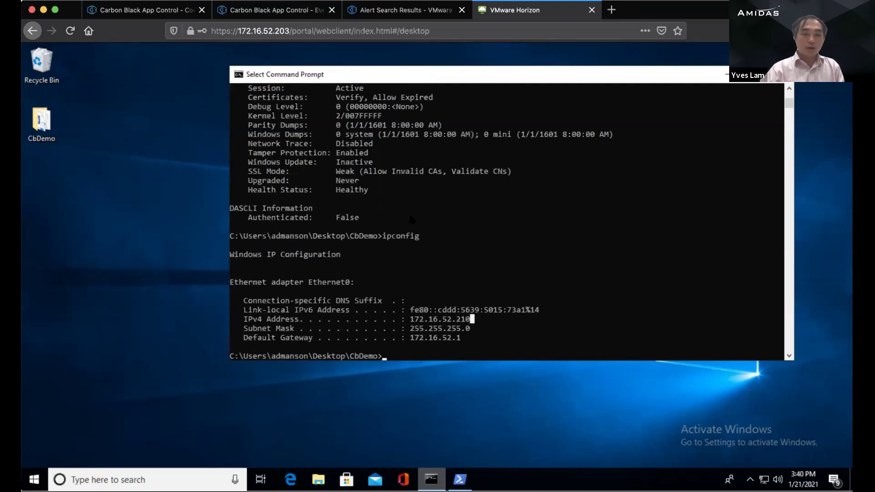
Step: Run "c:\Program Files (x86)\Bit9\Parity Agent\DasCLI.exe" status to show the agent's status
left_click(472, 253)
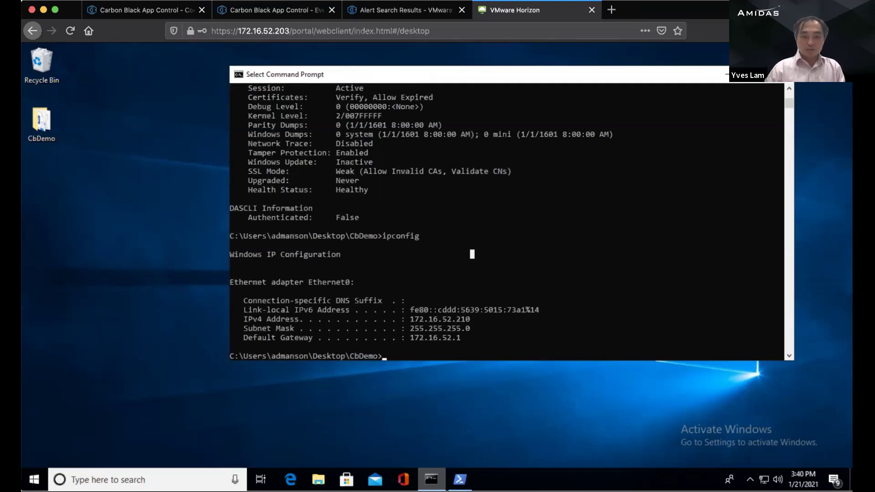
key("Up")
key("BackSpace")
key("BackSpace")
key("BackSpace")
key("BackSpace")
key("BackSpace")
key("BackSpace")
key("BackSpace")
key("BackSpace")
type("c:\\Pr")
key("Tab")
key("Tab")
type("\\B")
key("Tab")
type("p")
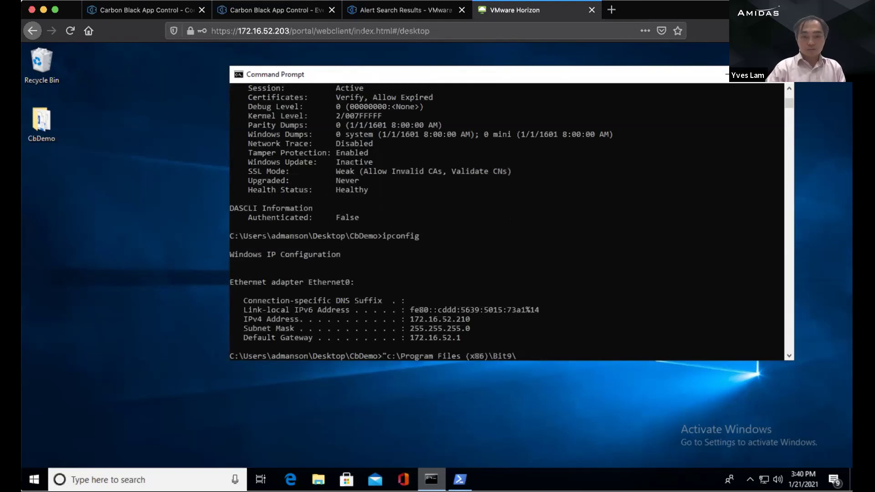
key("Tab")
type("\\DasCLI")
key("Tab")
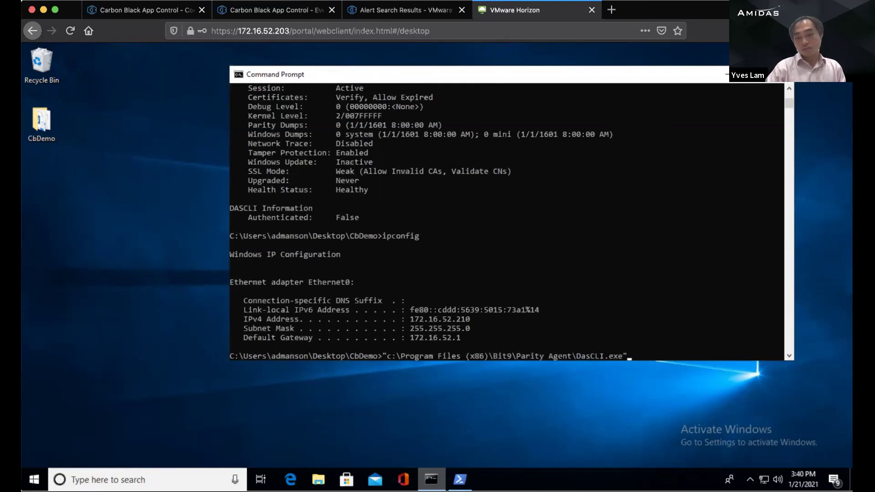
type("status")
key("Return")
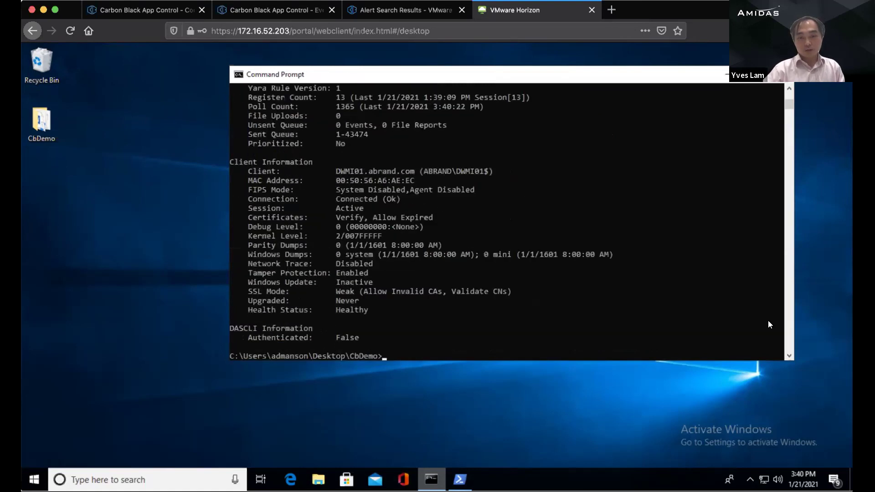
Step: Highlight the Server version and the Current enforcement level Low (Monitor Unapproved) in the status output
left_click(789, 89)
left_click_drag(790, 91, 789, 90)
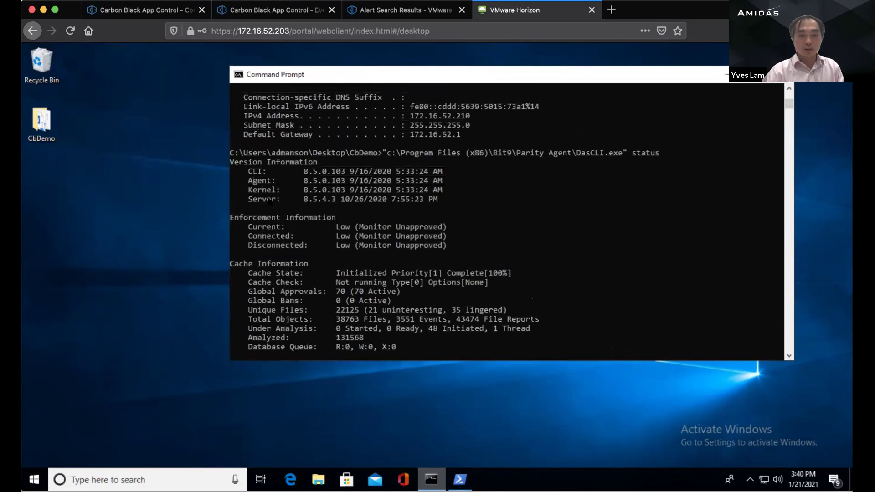
left_click_drag(249, 200, 363, 200)
mouse_move(245, 226)
left_mouse_down()
mouse_move(447, 227)
mouse_move(231, 232)
left_mouse_up()
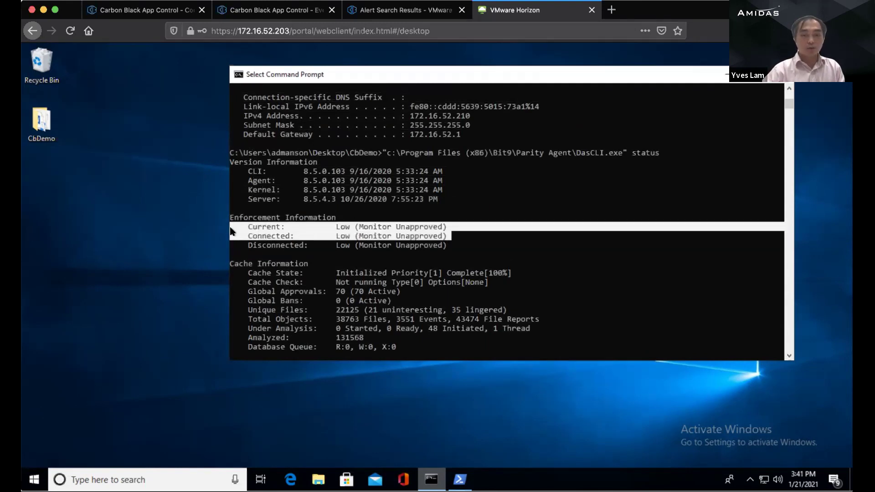
mouse_move(362, 228)
left_mouse_down()
mouse_move(449, 226)
mouse_move(347, 227)
left_mouse_up()
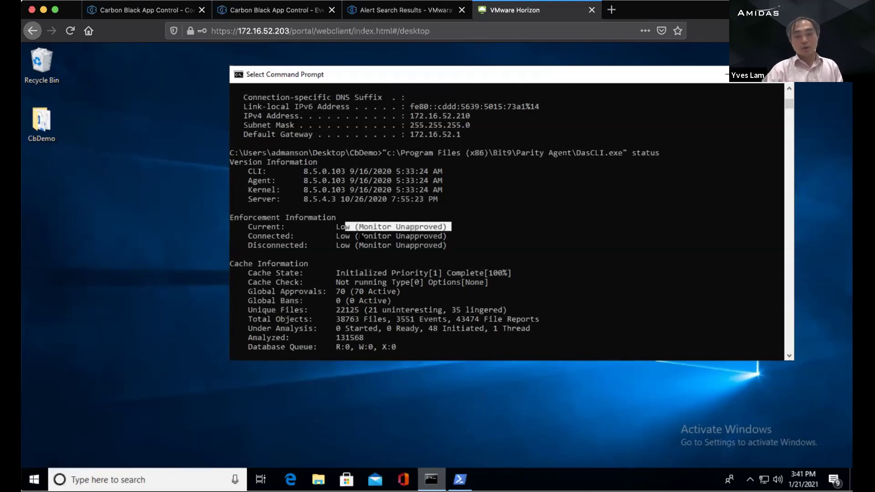
left_click_drag(336, 226, 443, 228)
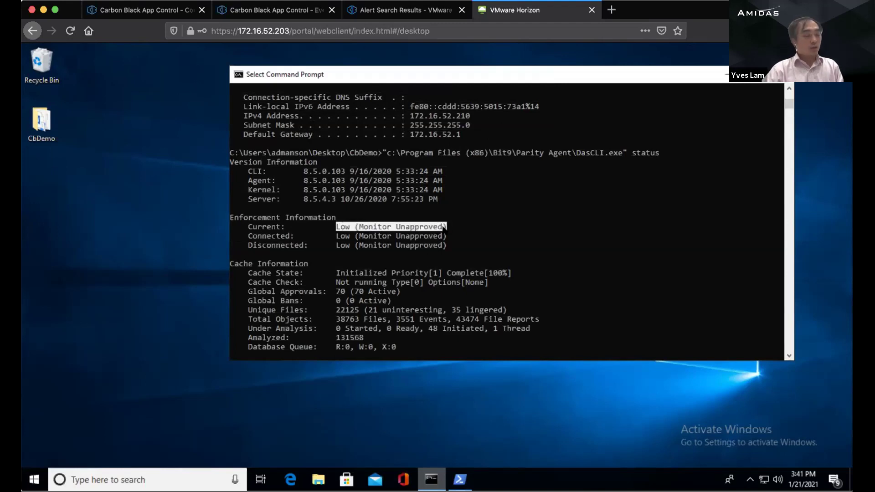
left_click(482, 232)
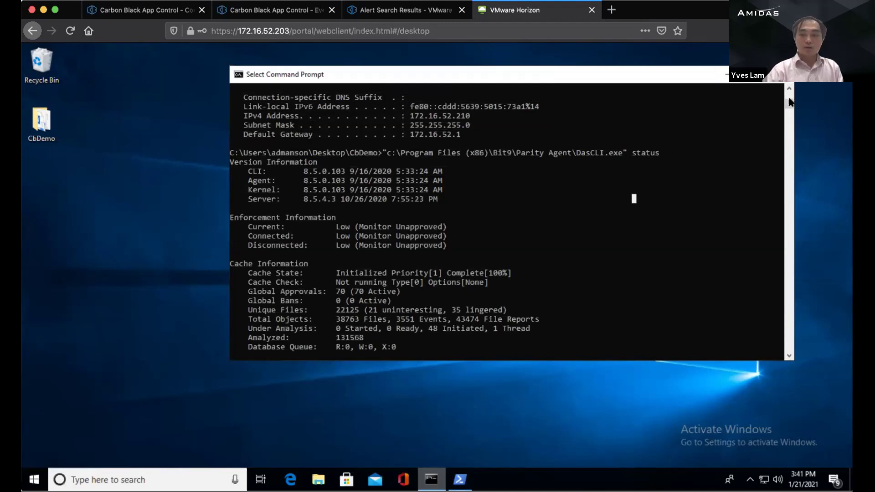
left_click(788, 120)
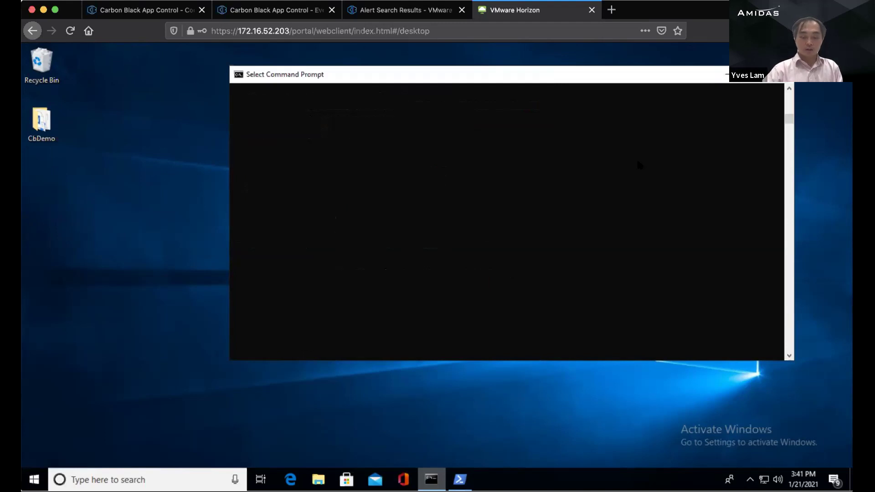
Step: Run whoami to show the logged-in account
key("Escape")
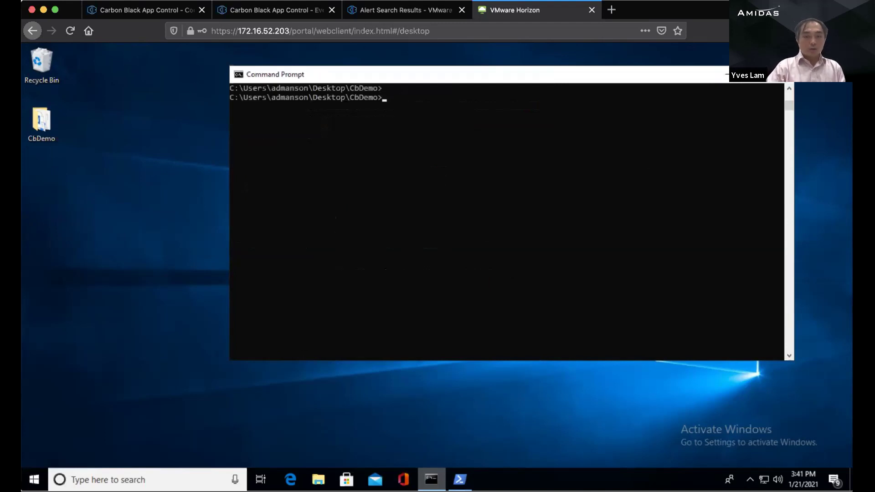
type("h")
key("BackSpace")
type("whoami")
key("Return")
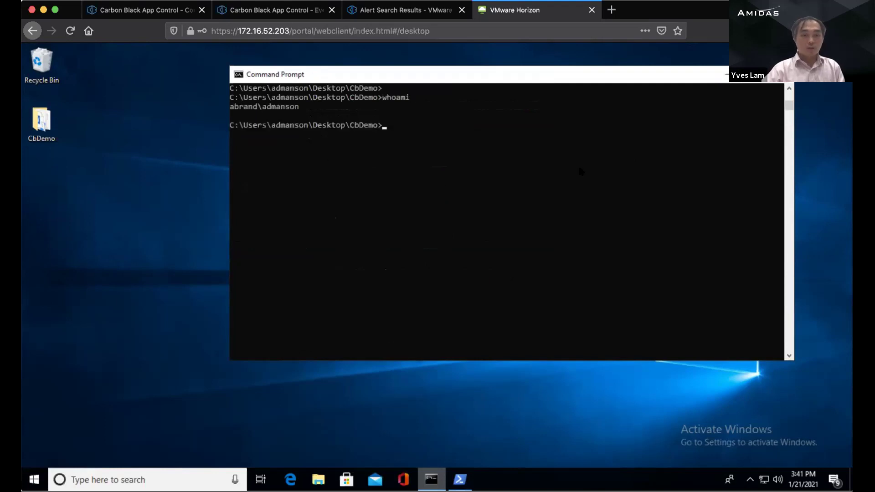
Step: Open Commands.txt from the CbDemo folder in Notepad and minimize the folder window
left_click(32, 115)
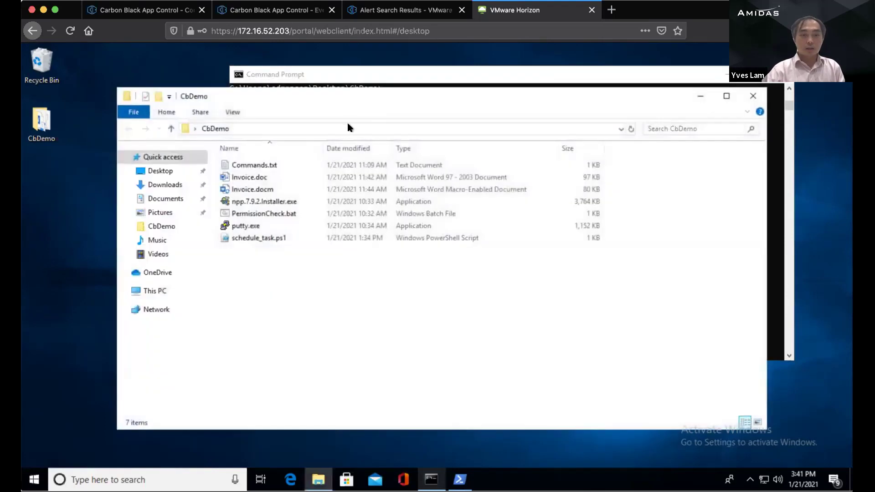
left_click_drag(351, 122, 351, 173)
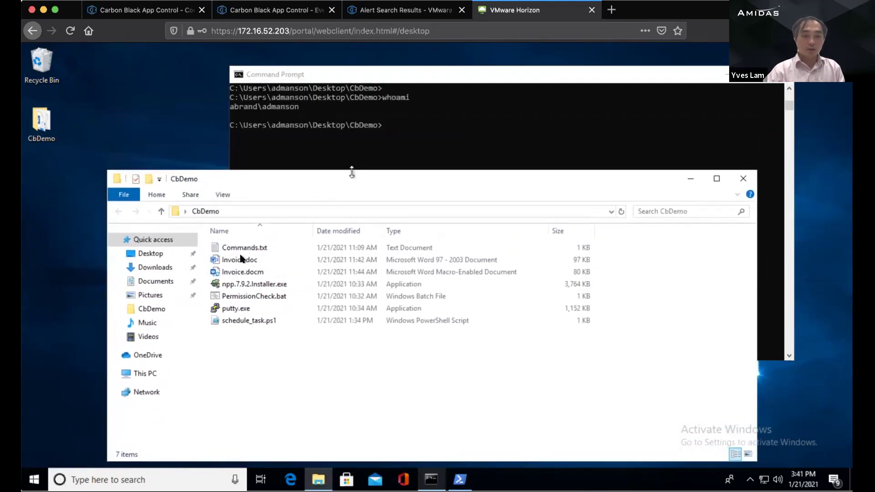
double_click(277, 251)
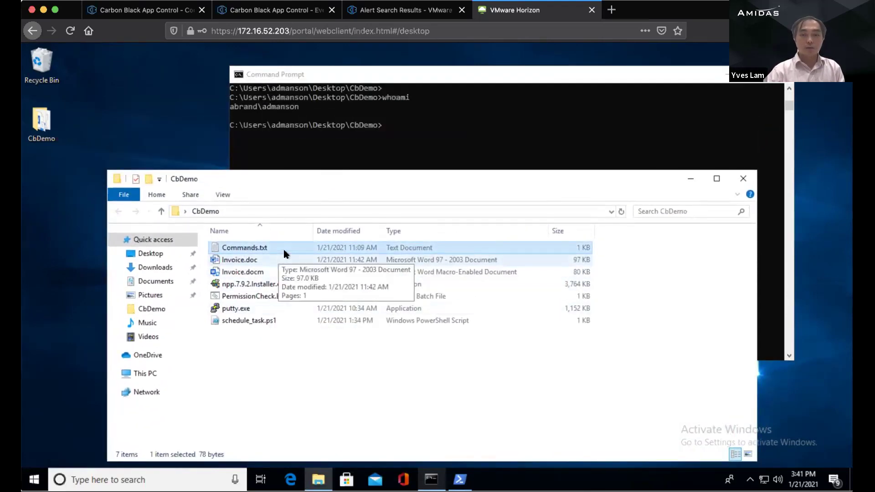
left_click(269, 177)
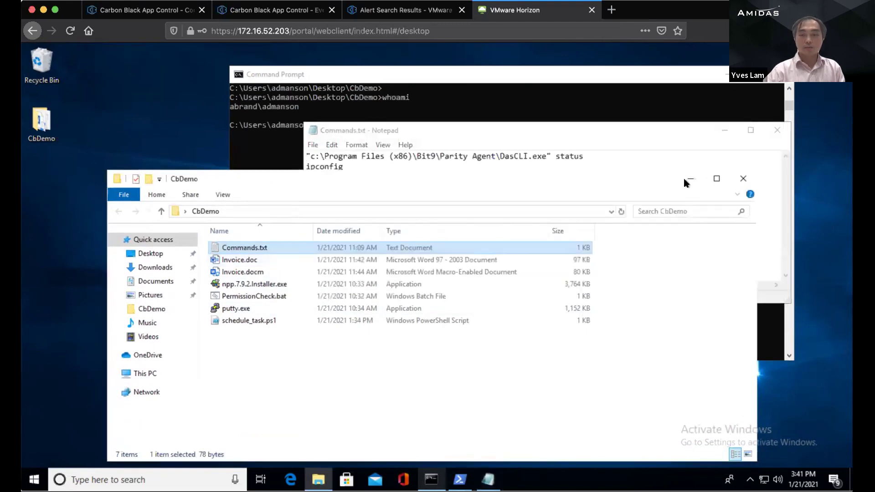
left_click(688, 179)
left_click_drag(531, 132, 363, 214)
Step: Run net user for the account with /domain and mark its Domain Admins membership
left_click(460, 164)
type("net user")
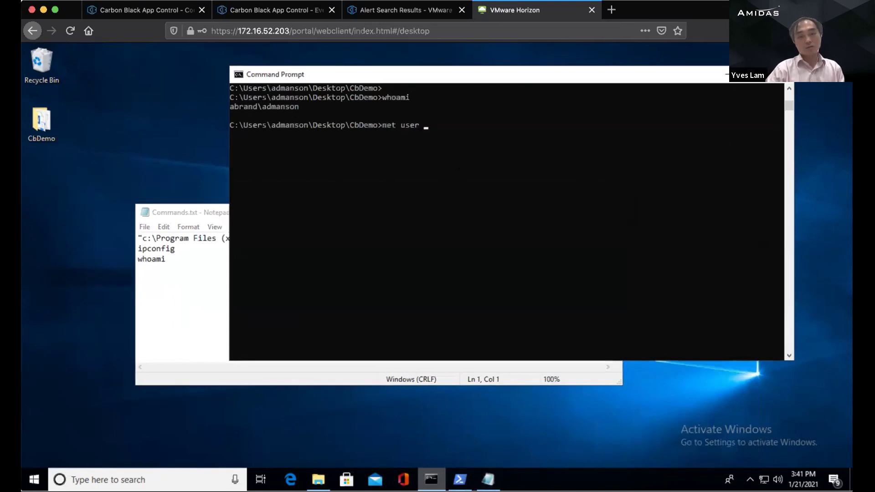
type(" /doma")
key("BackSpace")
key("BackSpace")
key("BackSpace")
key("BackSpace")
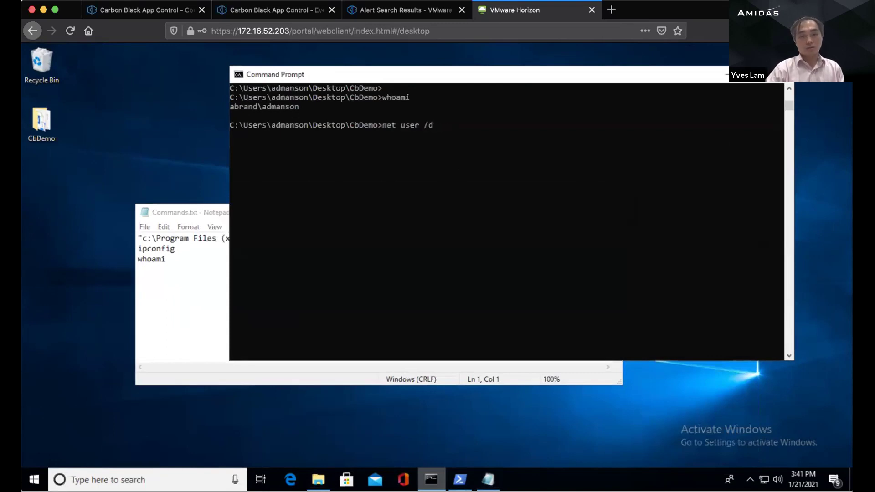
key("BackSpace")
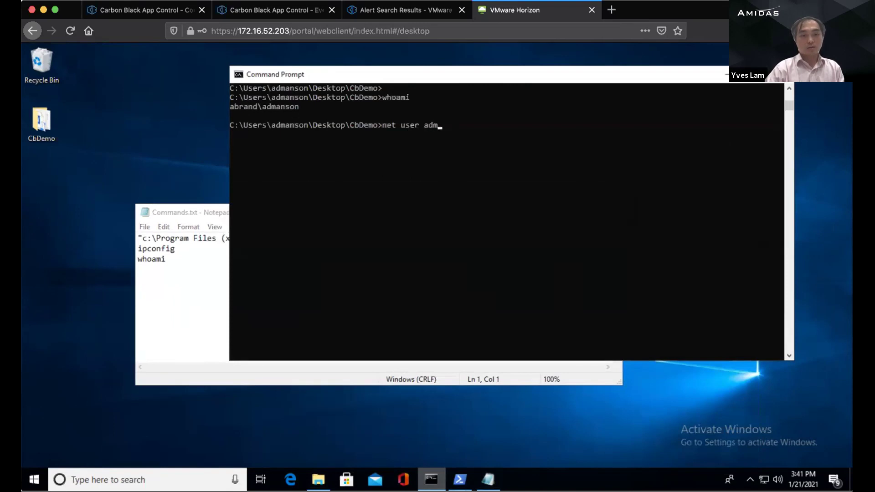
key("Return")
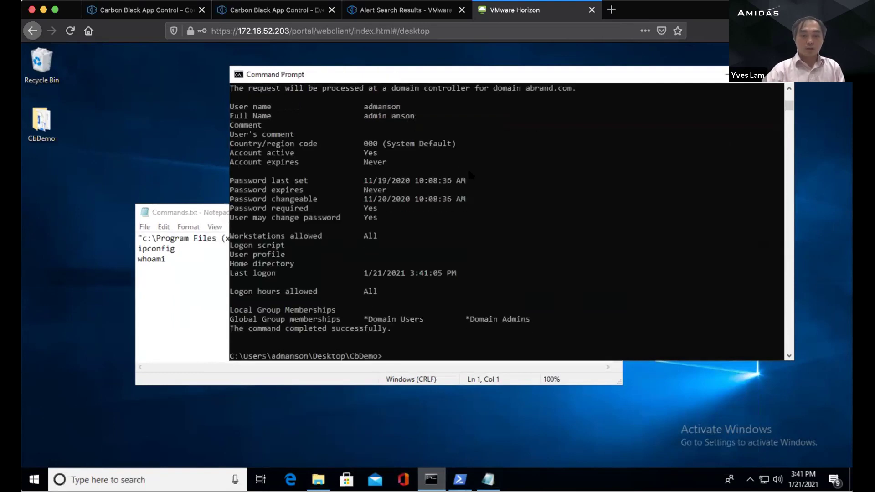
mouse_move(464, 320)
left_mouse_down()
mouse_move(533, 321)
mouse_move(472, 320)
left_mouse_up()
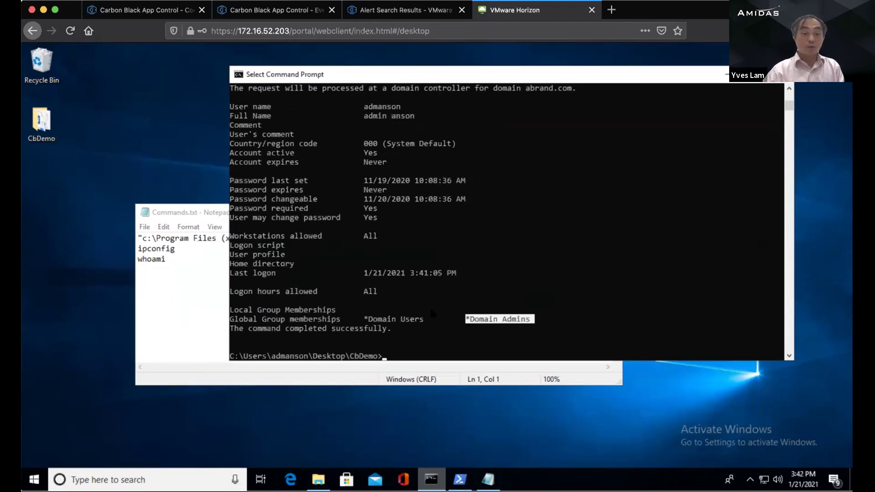
Step: Minimize Notepad and Command Prompt, then empty the Recycle Bin
left_click(176, 302)
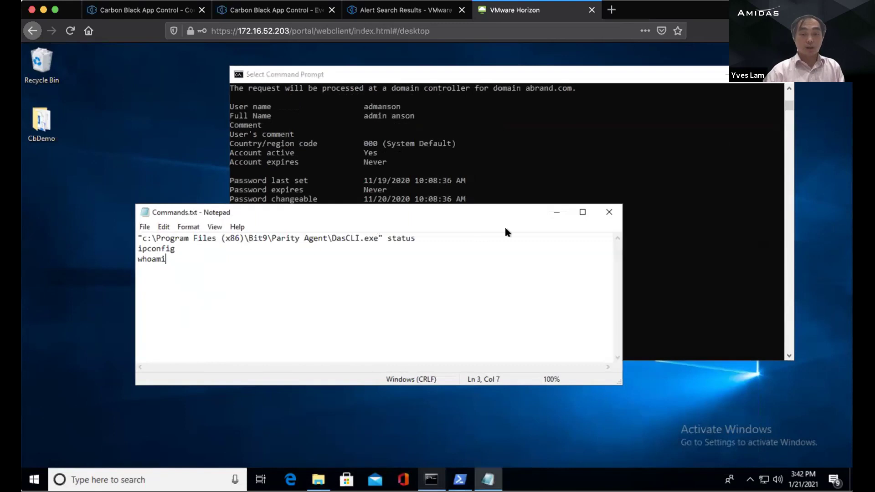
left_click(553, 213)
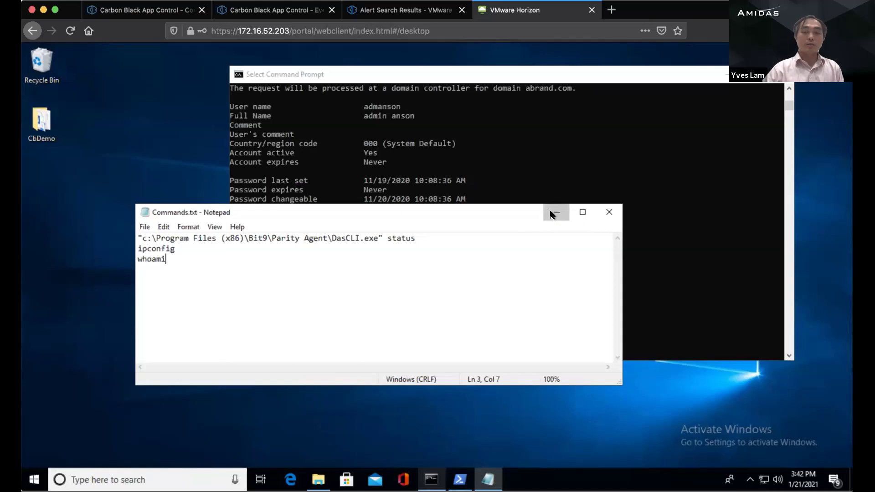
left_click(553, 216)
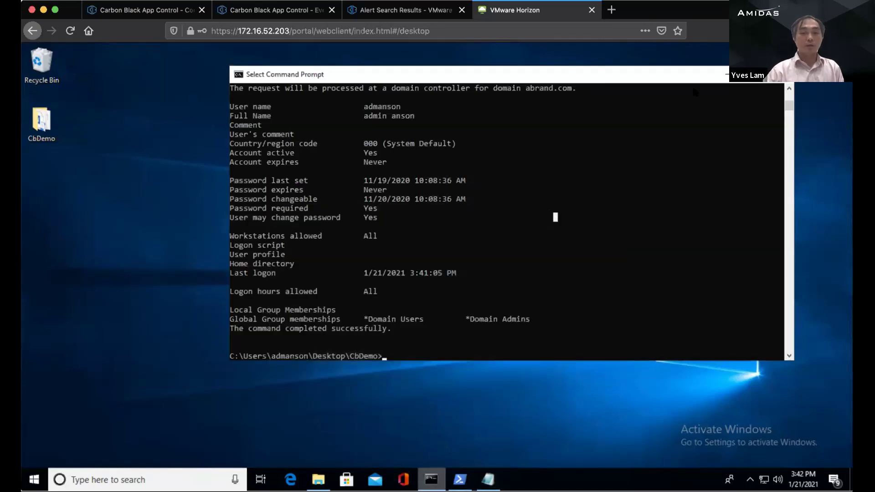
left_click(721, 73)
right_click(42, 80)
left_click(57, 87)
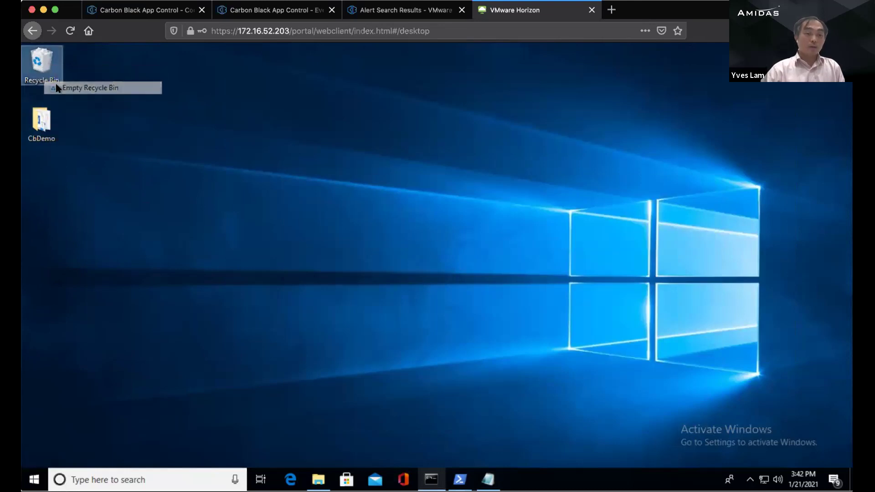
left_click(481, 269)
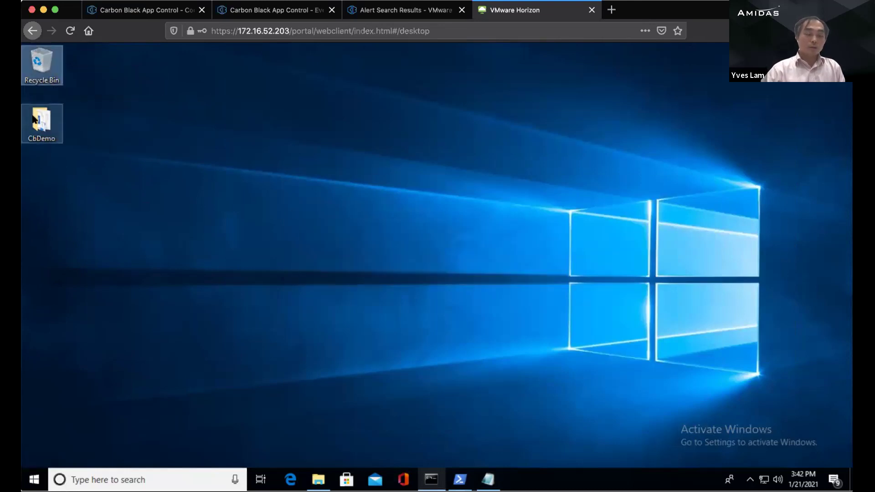
Step: Open the CbDemo folder and try Invoice.doc in Word, acknowledging the security notice
double_click(34, 119)
left_click_drag(271, 180, 272, 108)
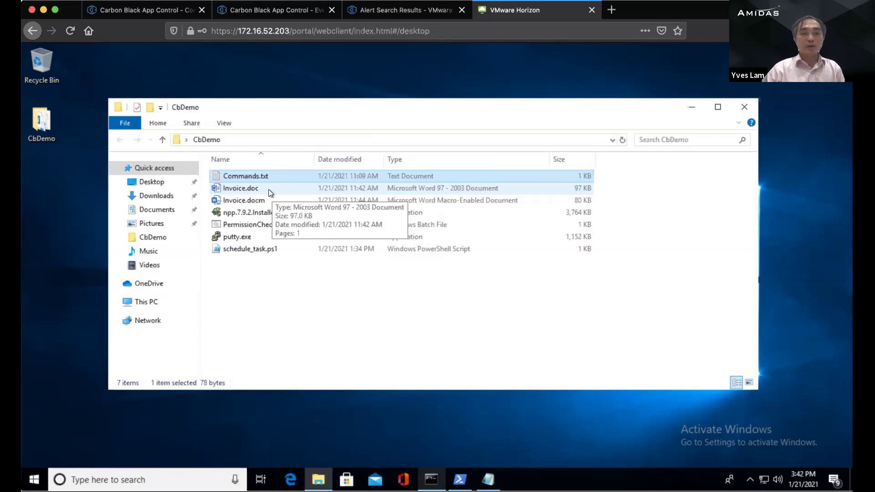
left_click(287, 299)
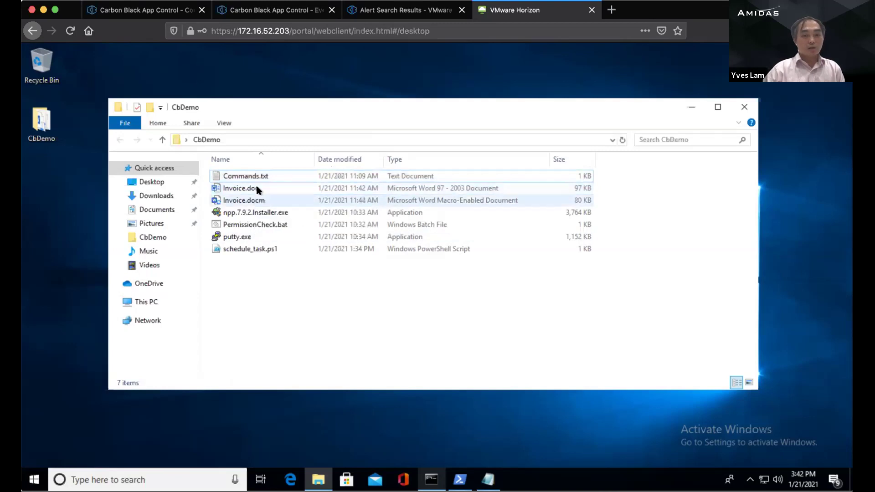
double_click(275, 188)
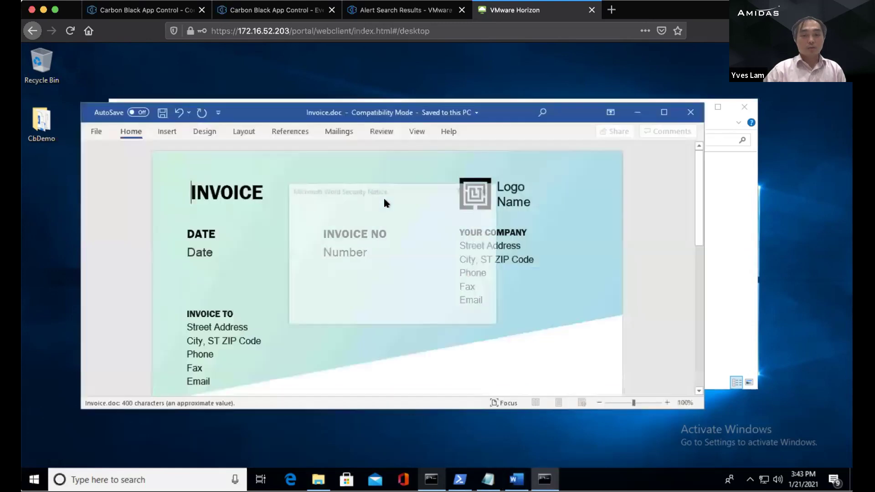
left_click(470, 314)
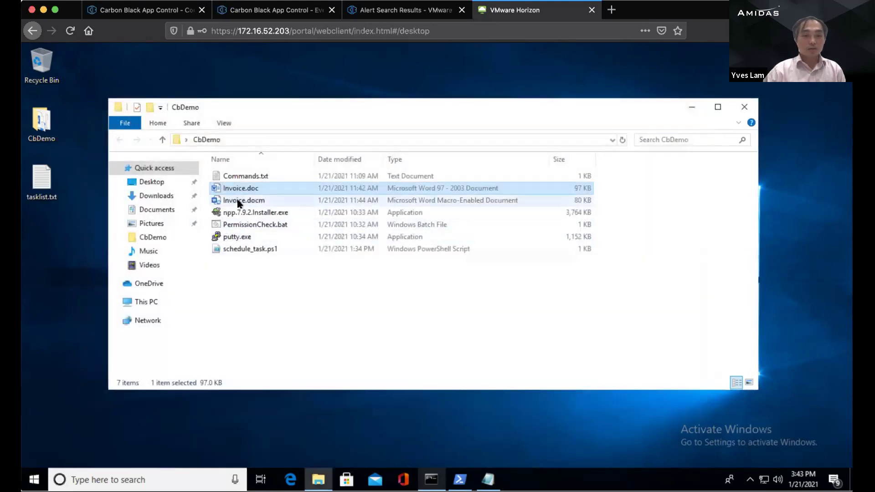
Step: Open Invoice.docm, first in safe mode, then again until Word flags its malicious macros
double_click(239, 201)
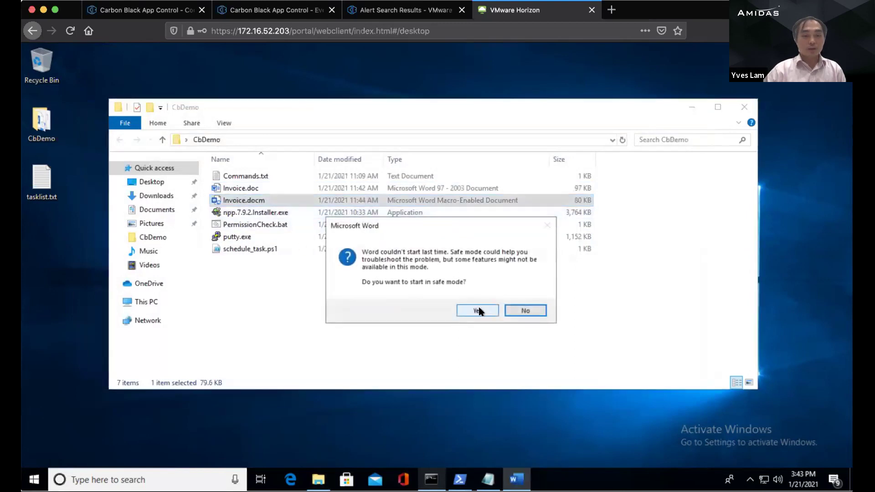
left_click(477, 311)
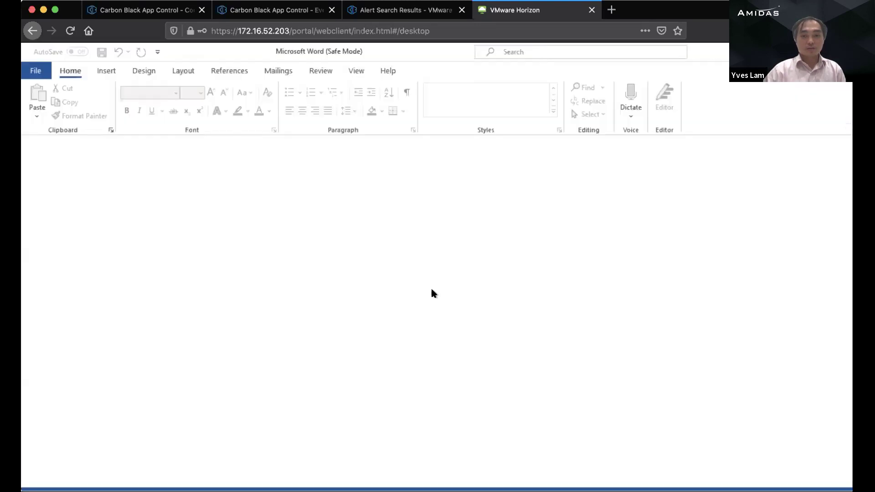
left_click_drag(403, 58, 423, 118)
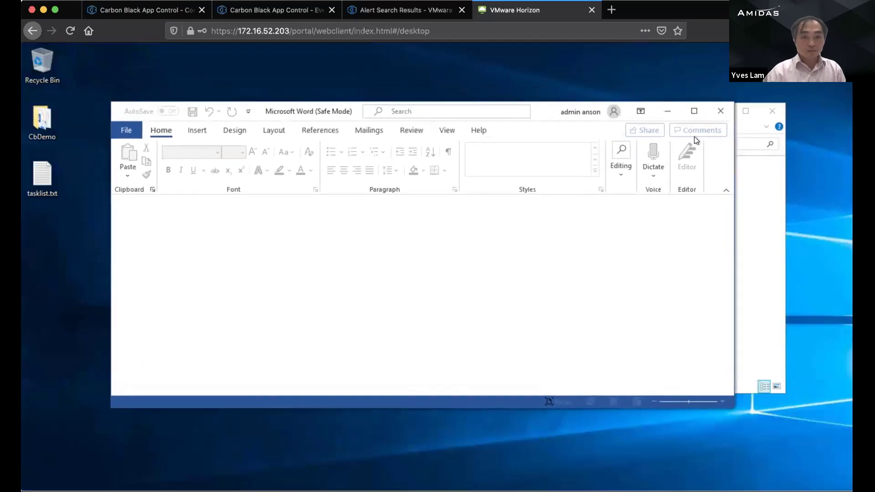
left_click(719, 112)
double_click(281, 205)
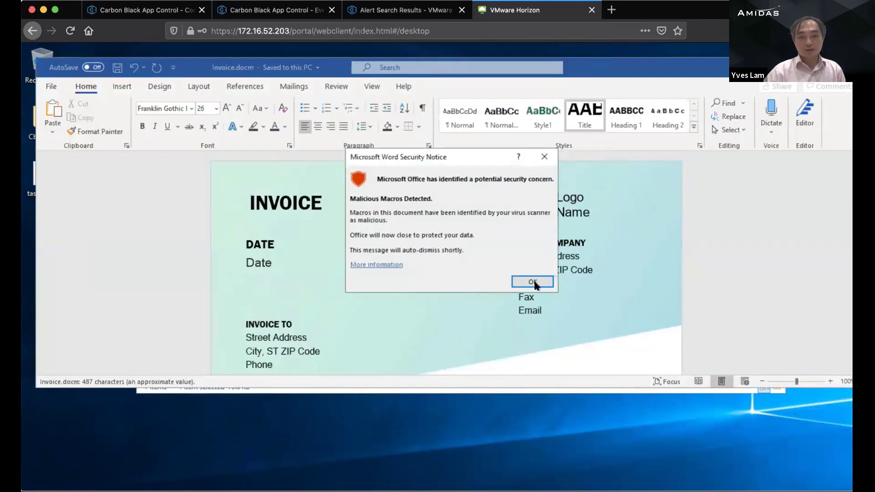
left_click(533, 282)
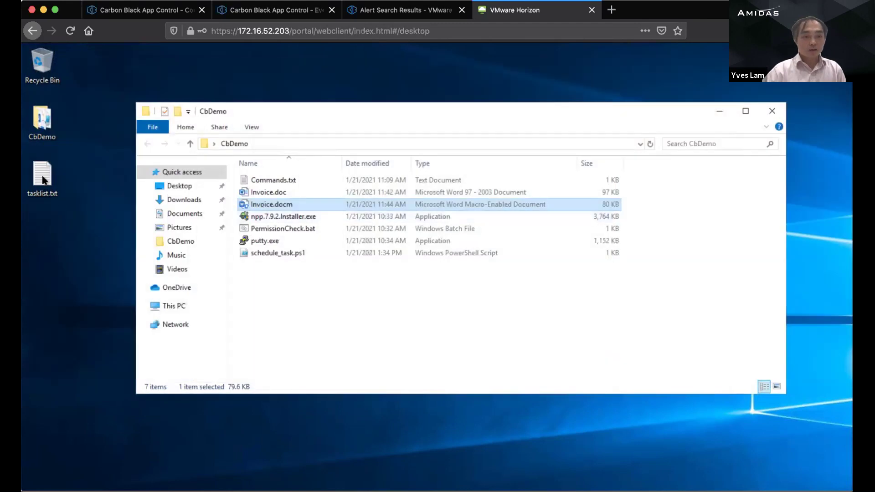
left_click(308, 295)
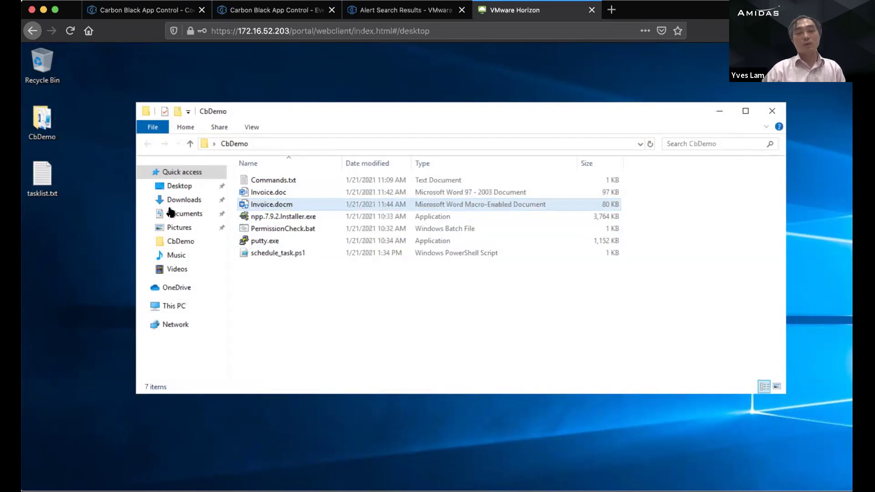
left_click(44, 178)
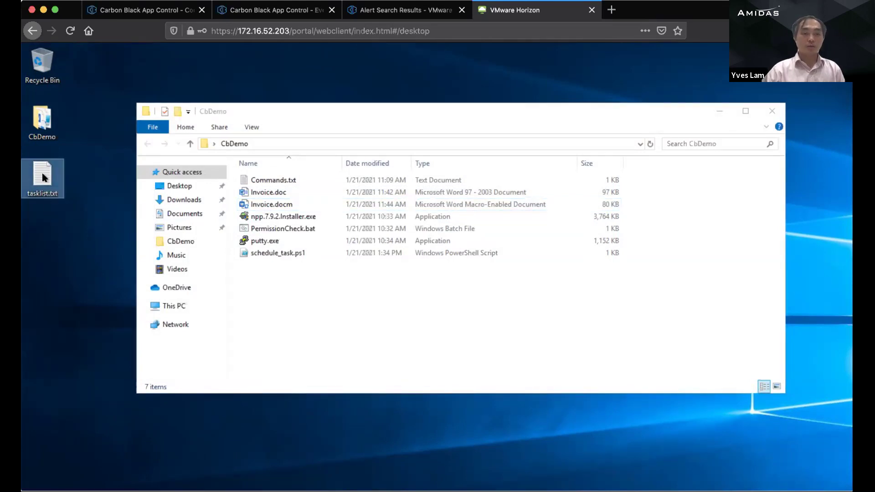
double_click(44, 178)
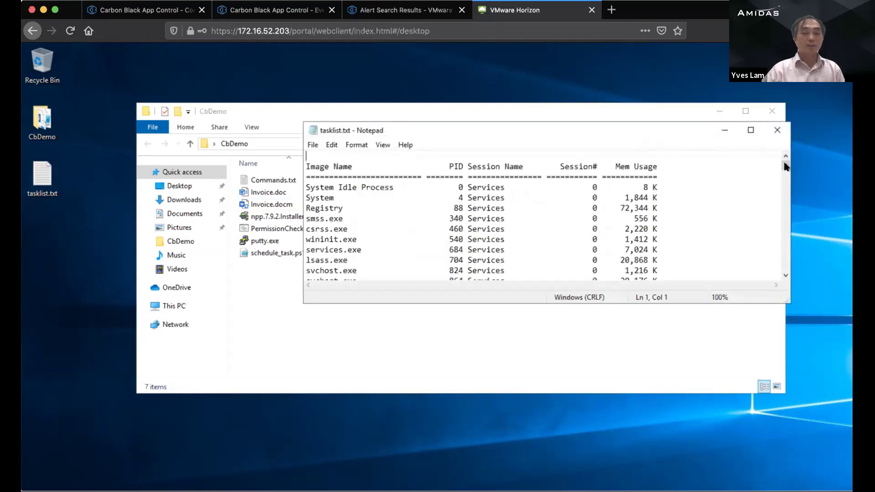
scroll(783, 233, "down", 15)
scroll(783, 232, "down", 10)
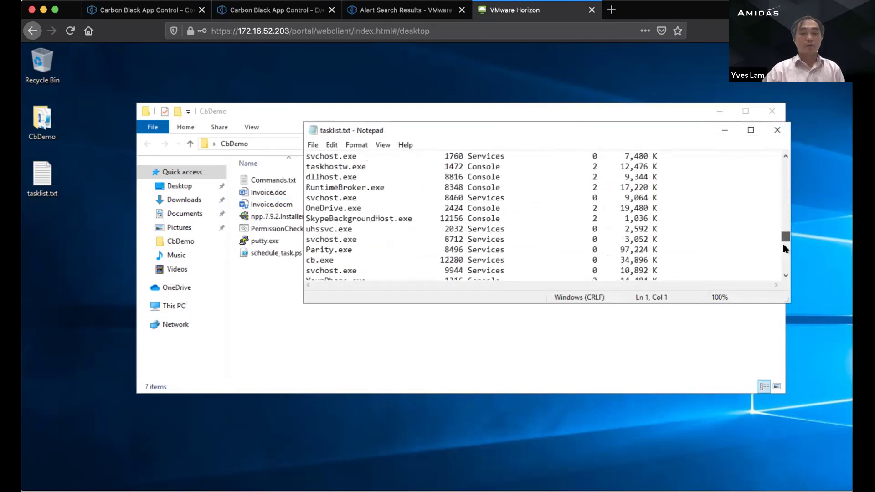
left_click_drag(783, 274, 783, 180)
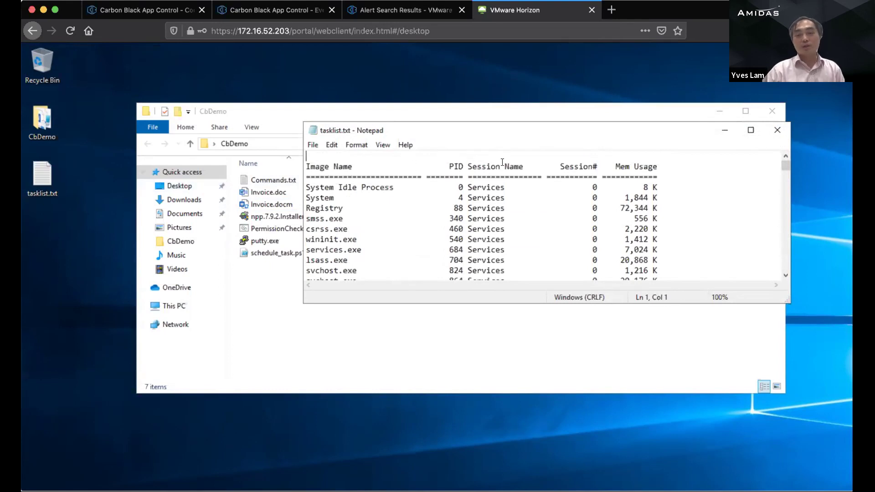
left_click_drag(520, 136, 509, 153)
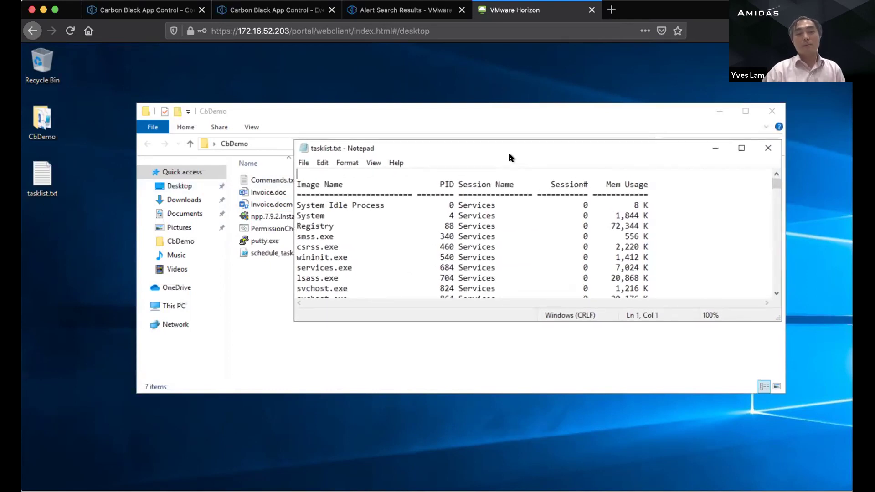
left_click(769, 153)
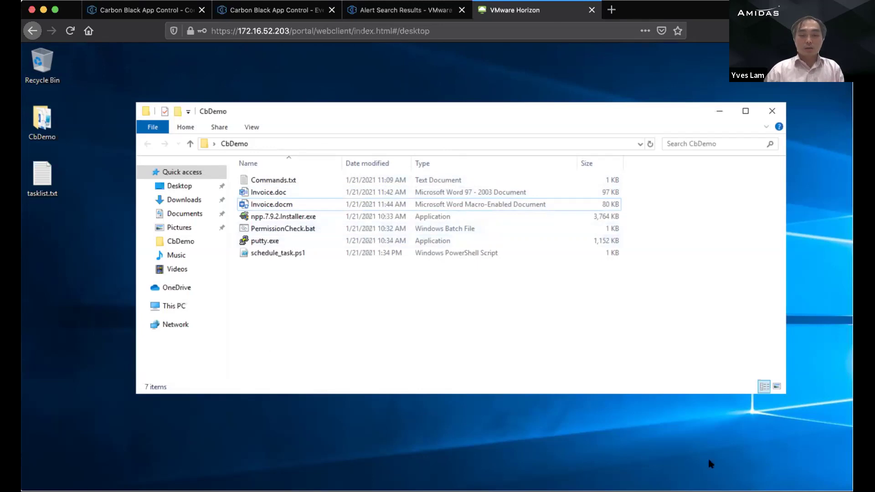
left_click(54, 9)
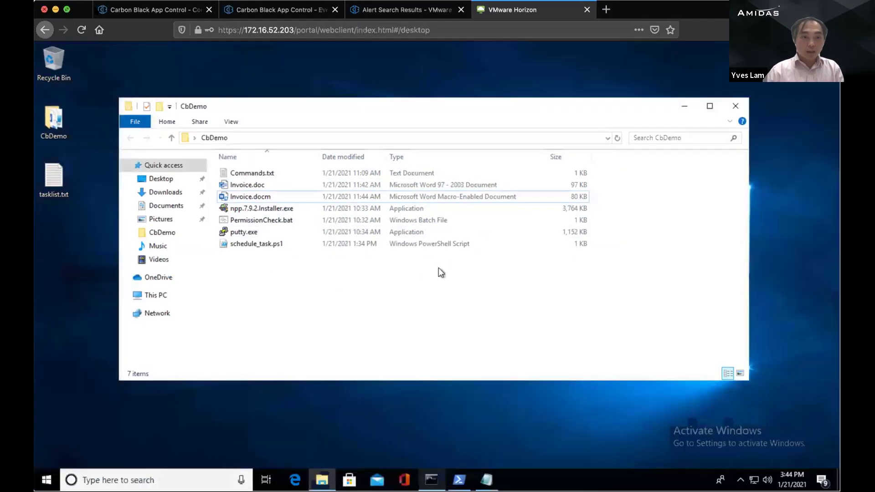
Step: Move ABRAND\DWMI01 to the High policy and refresh the Computers list
left_click(150, 9)
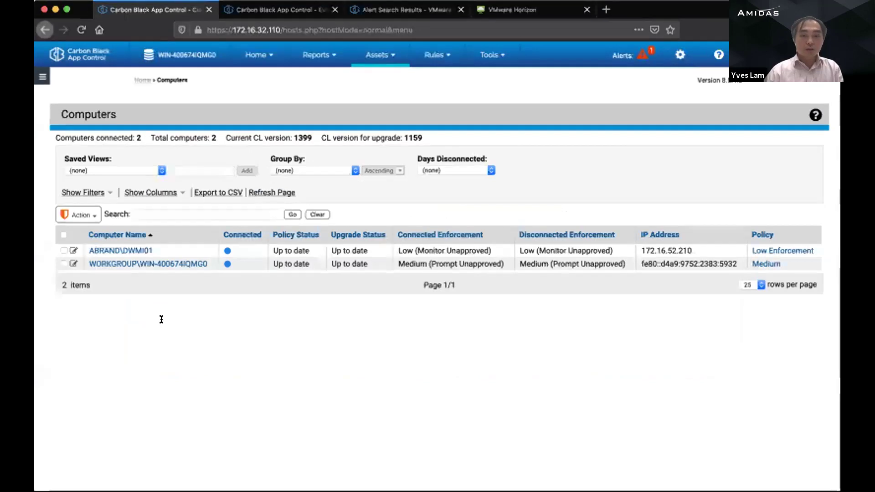
left_click(64, 251)
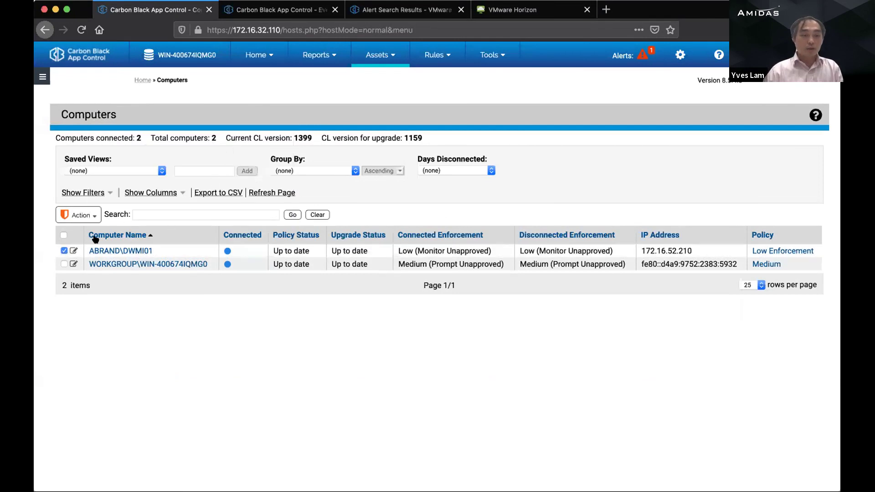
left_click(91, 215)
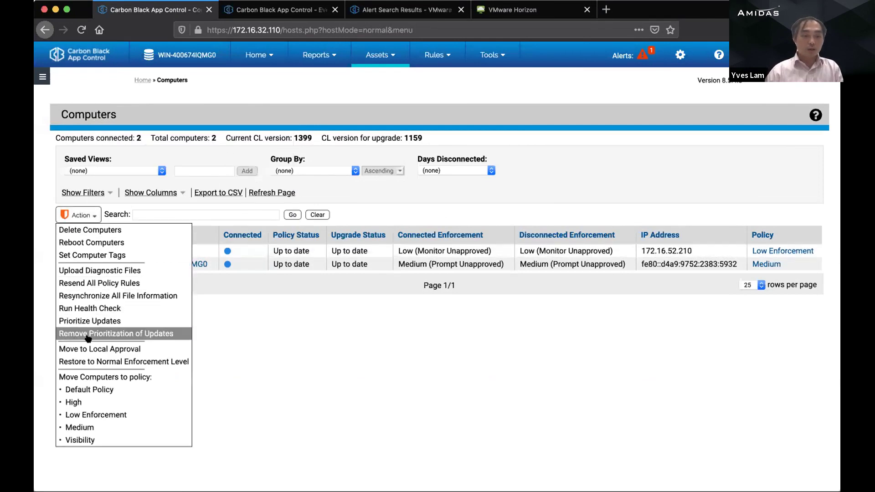
left_click(73, 402)
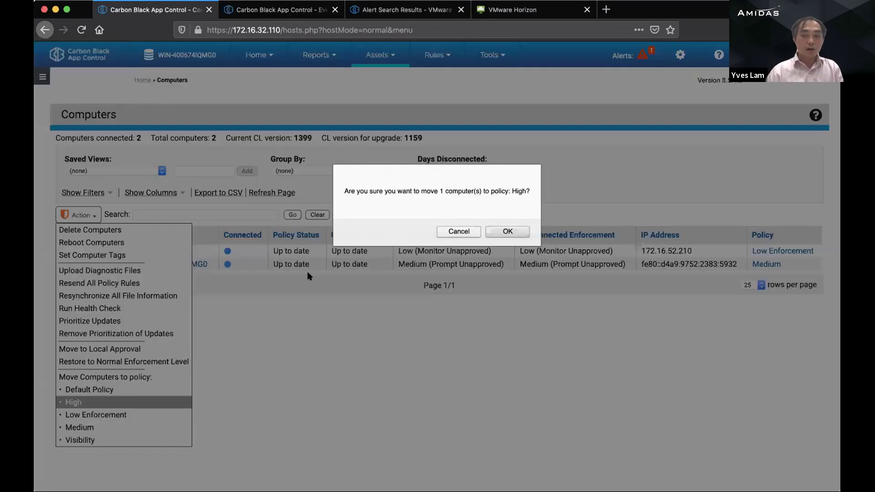
left_click(493, 229)
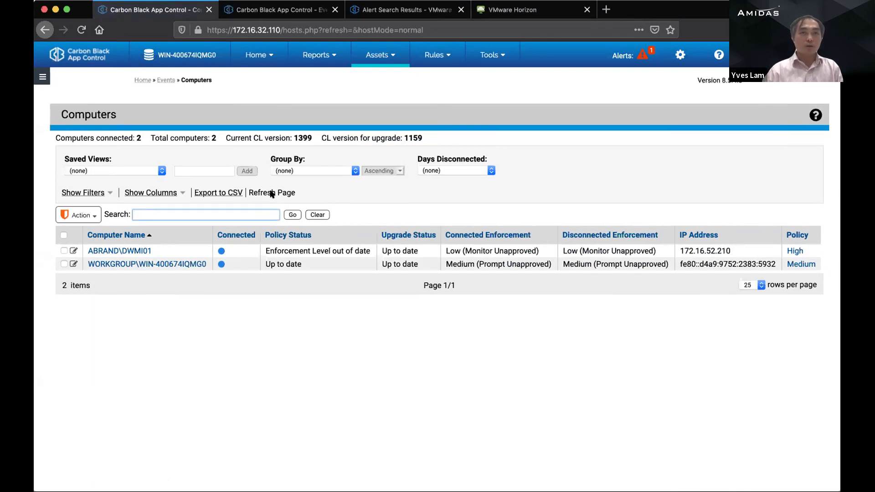
left_click(272, 194)
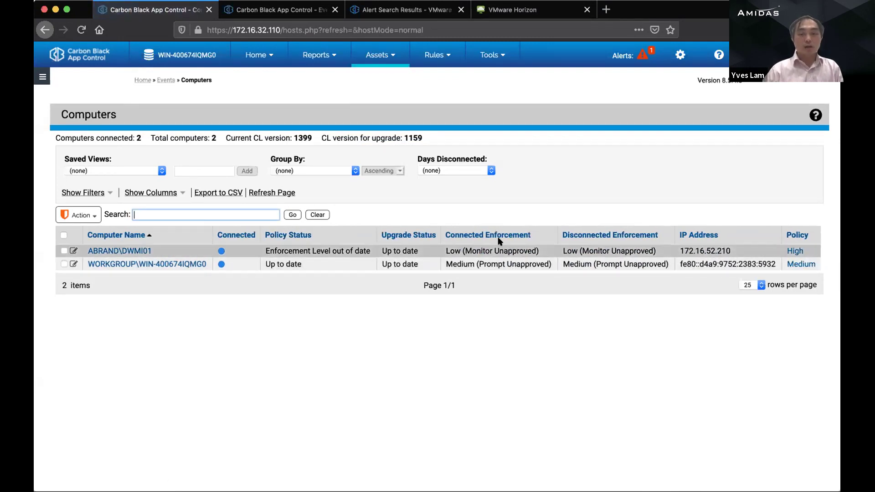
mouse_move(323, 57)
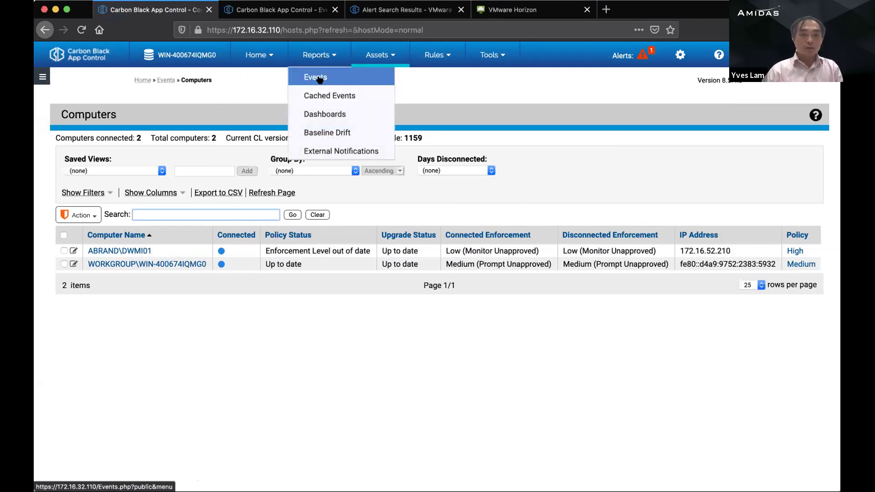
Step: Open the Events report and inspect the cmd.exe and winword.exe file details for DWMI01
left_click(319, 78)
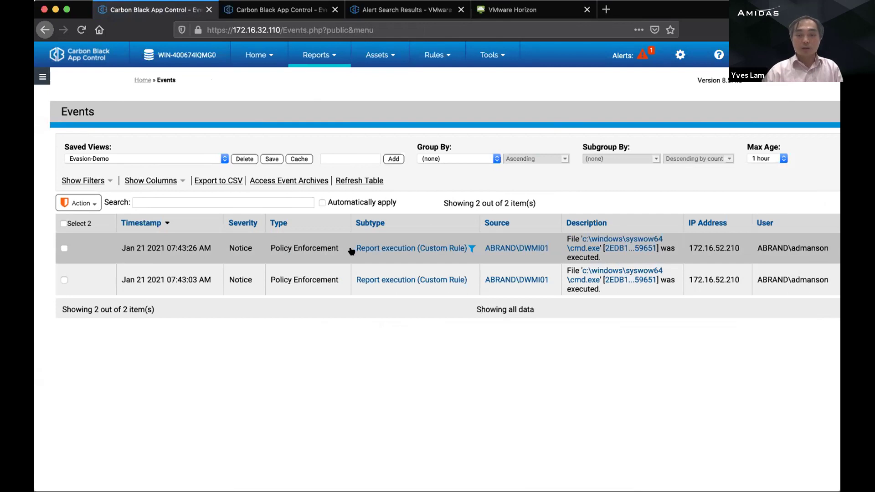
mouse_move(591, 244)
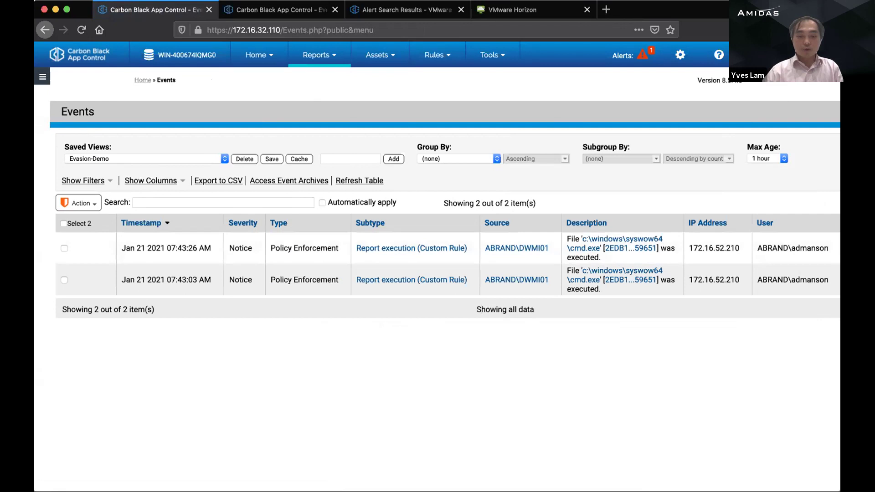
scroll(518, 378, "right", 5)
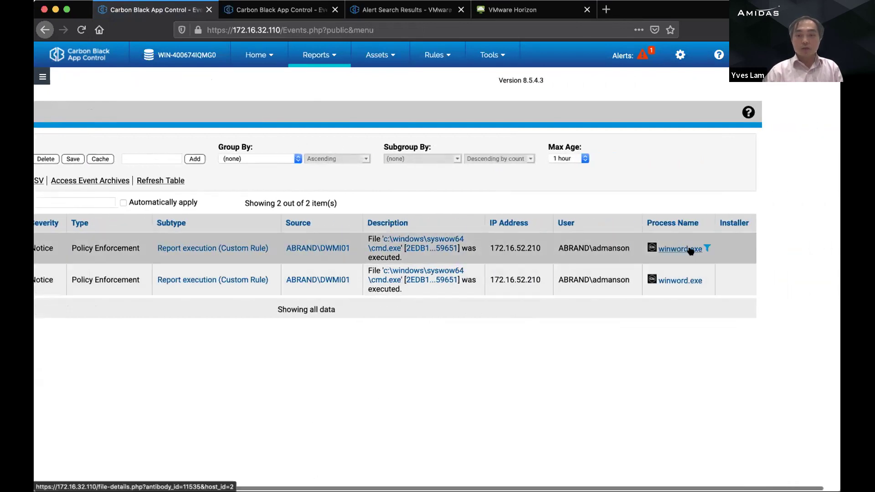
mouse_move(690, 251)
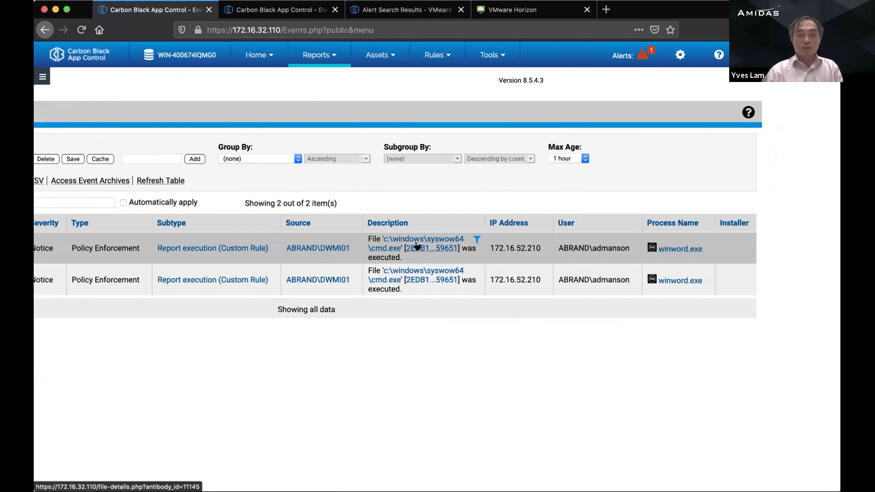
scroll(416, 246, "left", 4)
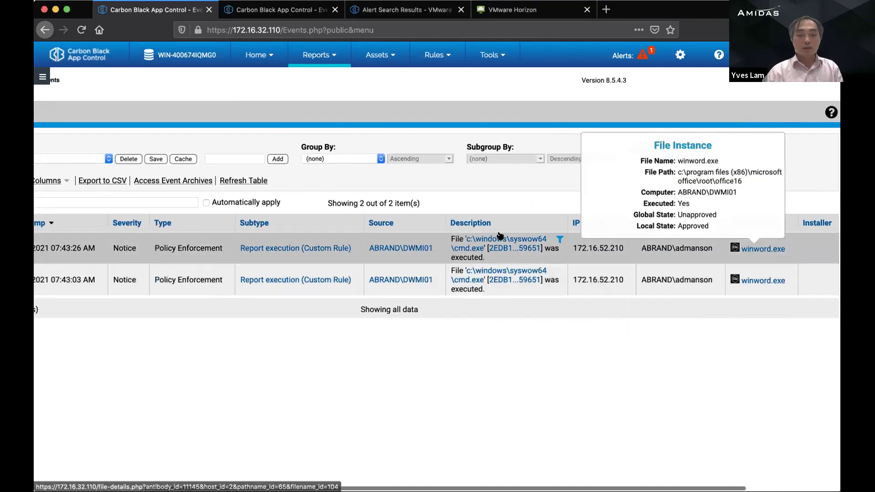
scroll(450, 271, "left", 4)
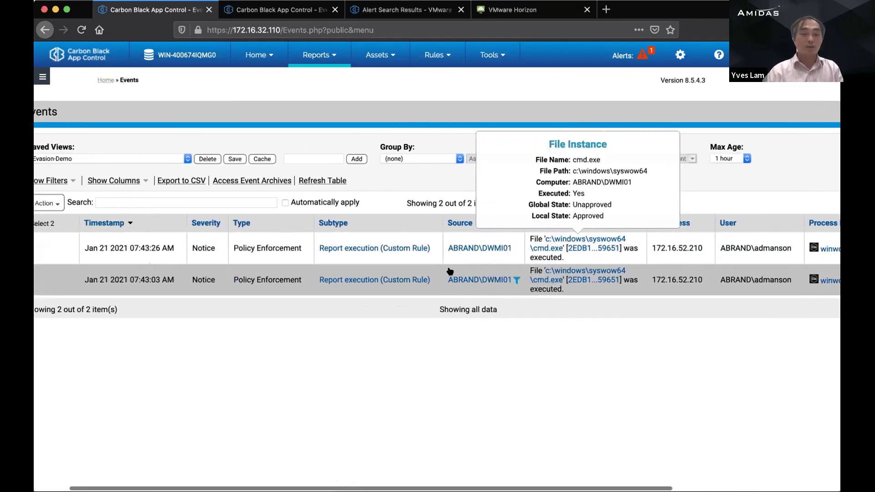
scroll(449, 271, "left", 2)
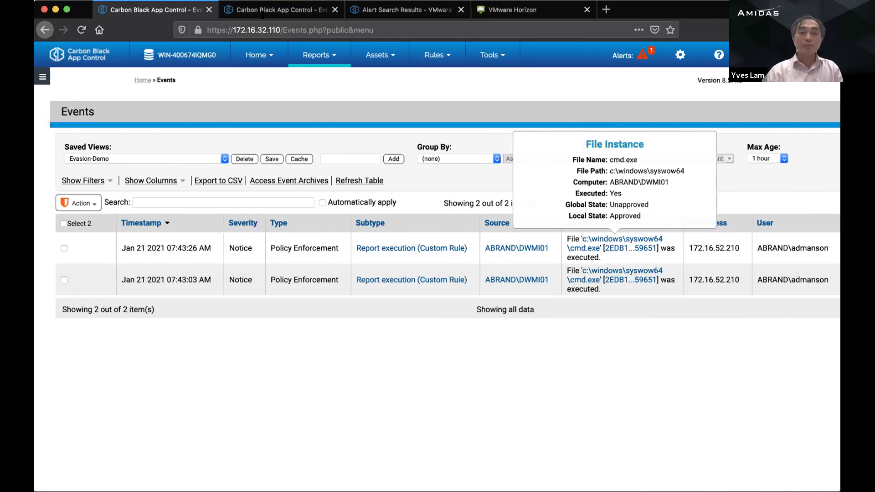
left_click(273, 12)
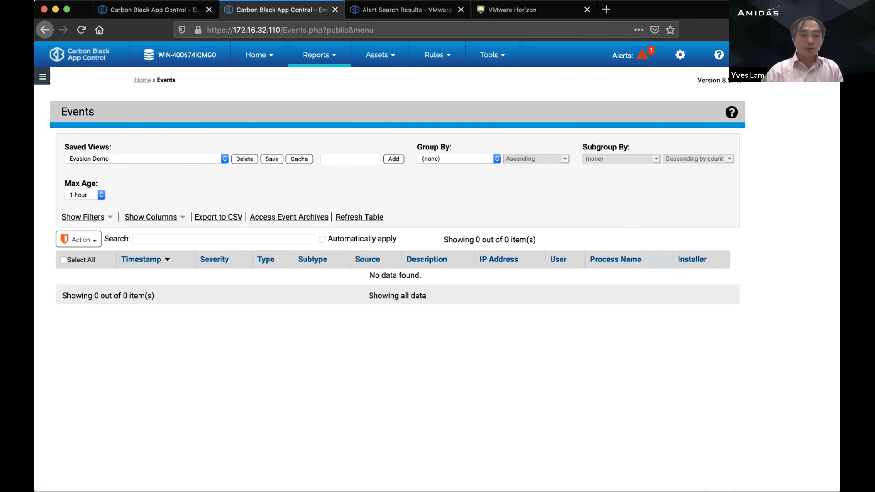
Step: Reload the Computers list and confirm DWMI01 now enforces High (Block Unapproved)
left_click(151, 10)
mouse_move(392, 57)
left_click(400, 76)
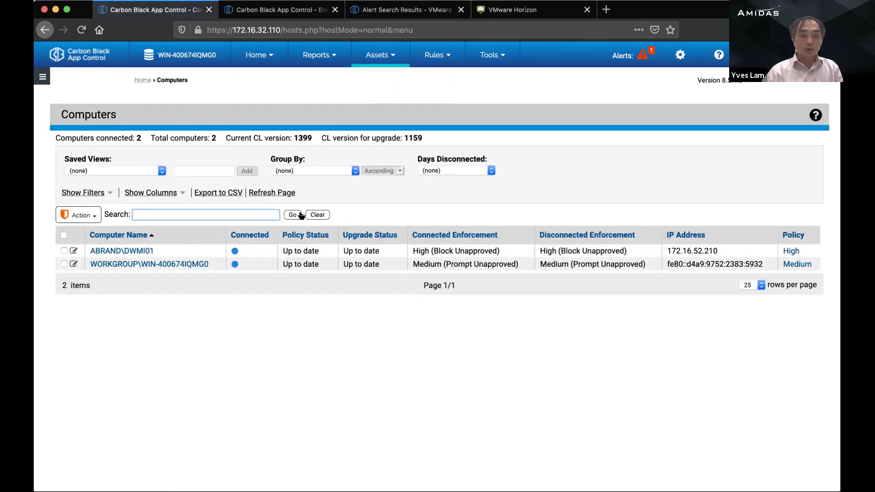
left_click(268, 191)
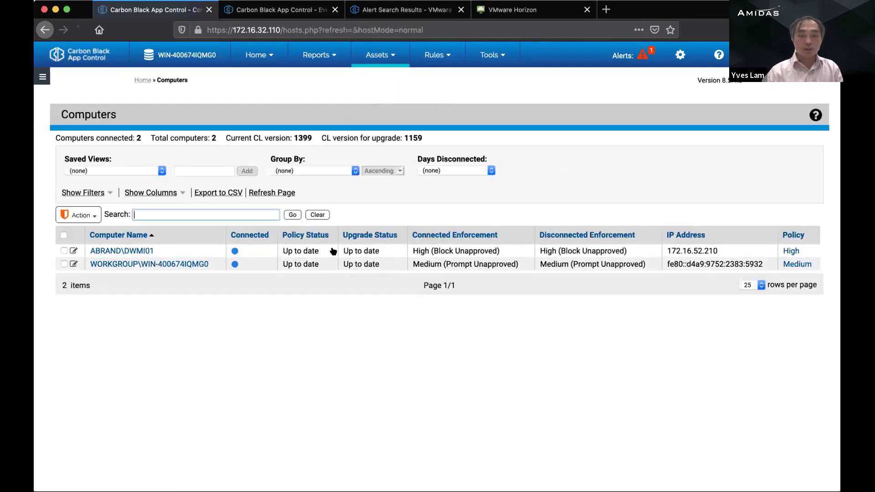
left_click_drag(410, 251, 627, 251)
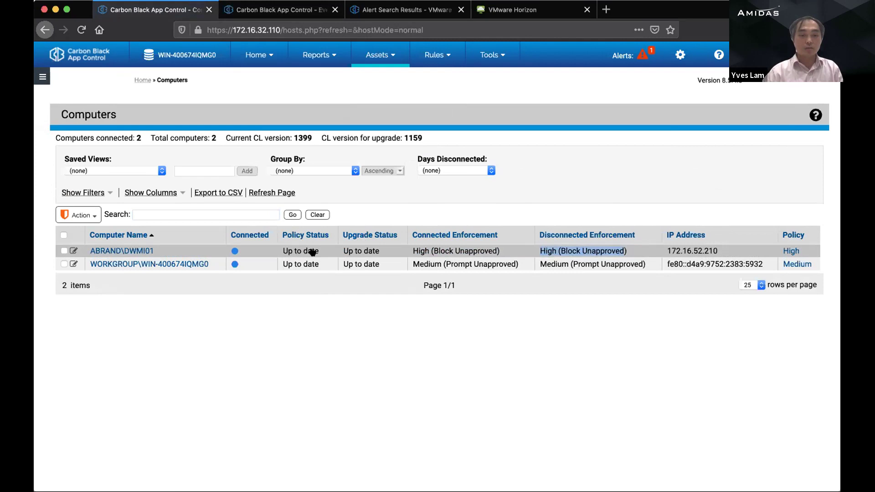
Step: Delete tasklist.txt from the remote Horizon desktop
left_click(383, 13)
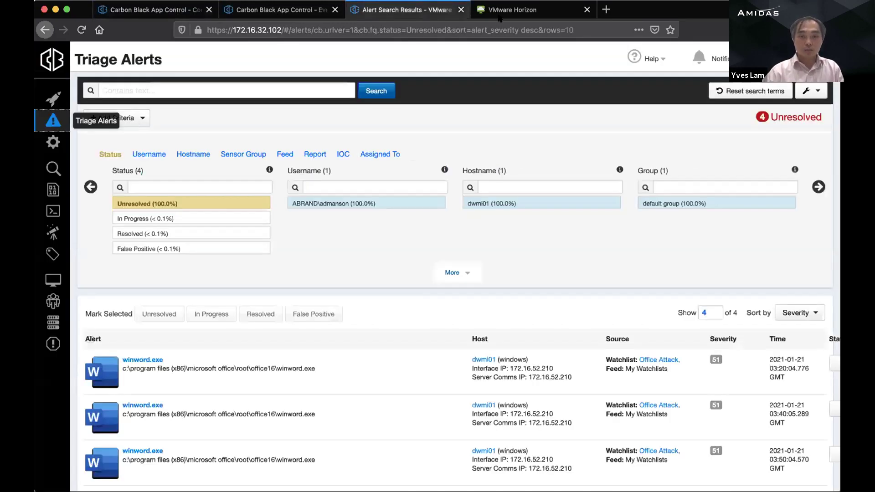
left_click(500, 17)
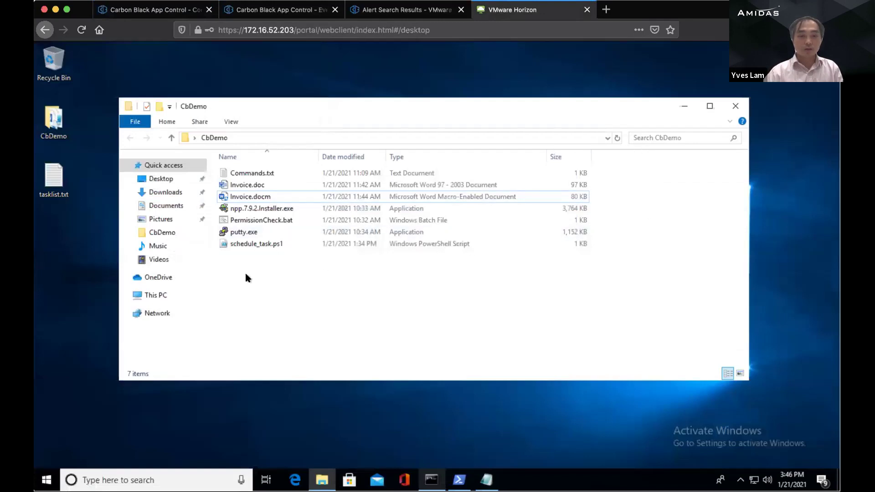
right_click(62, 182)
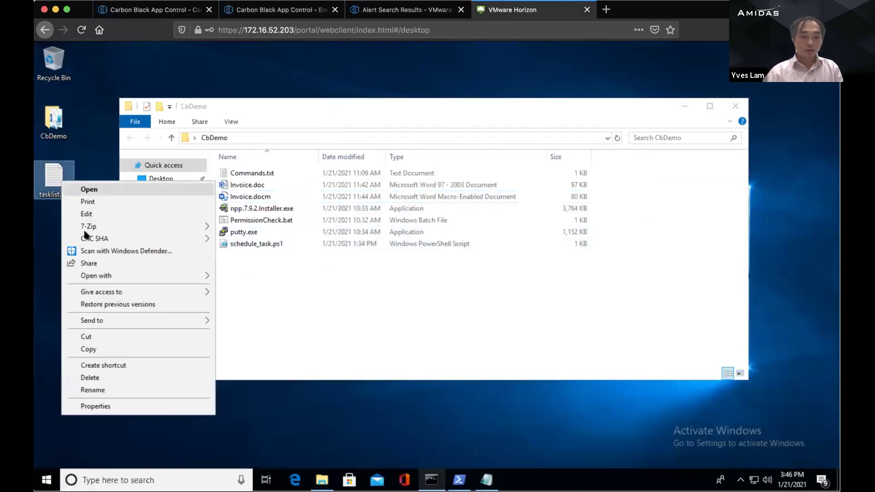
left_click(91, 378)
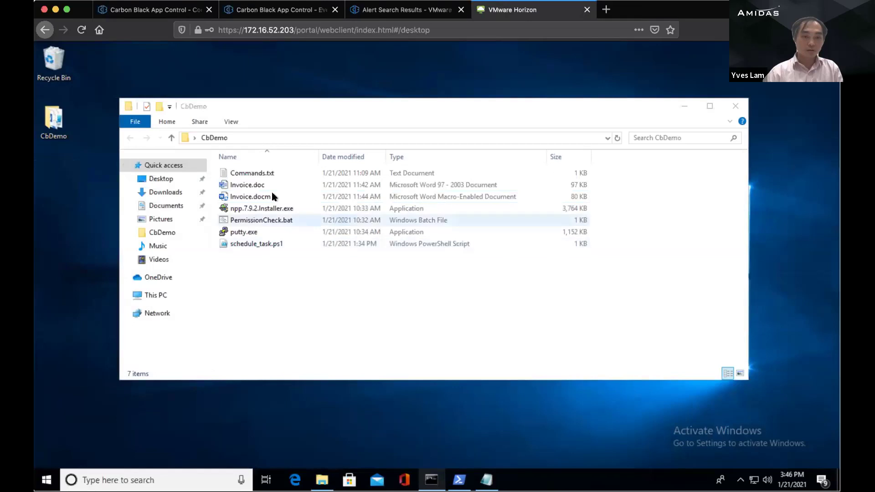
Step: Open Invoice.docm in Word normally, declining the safe-mode start
left_click(256, 197)
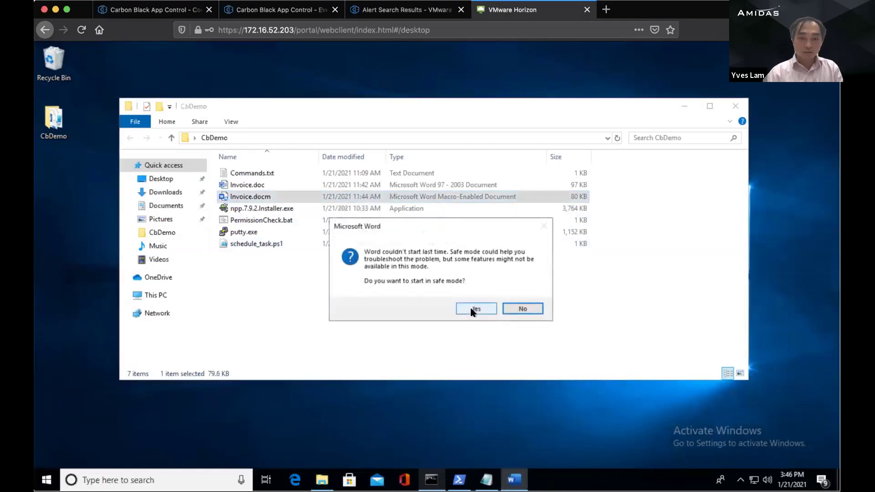
left_click(472, 310)
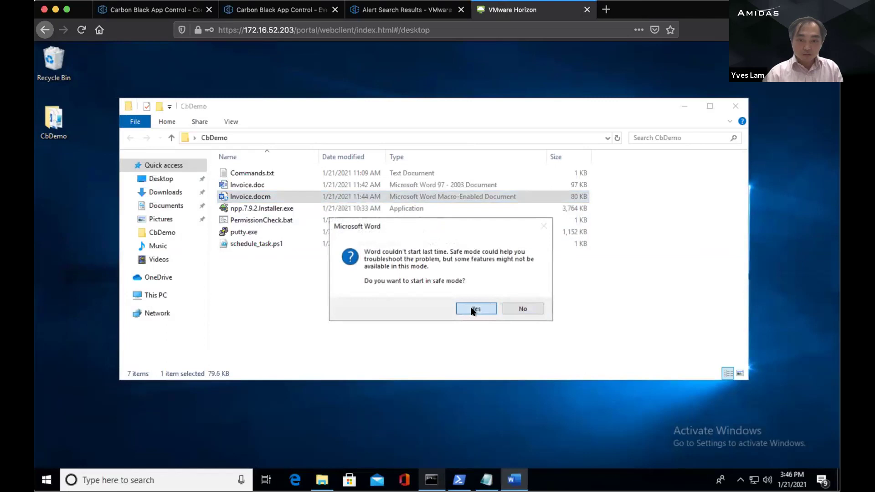
left_click(528, 308)
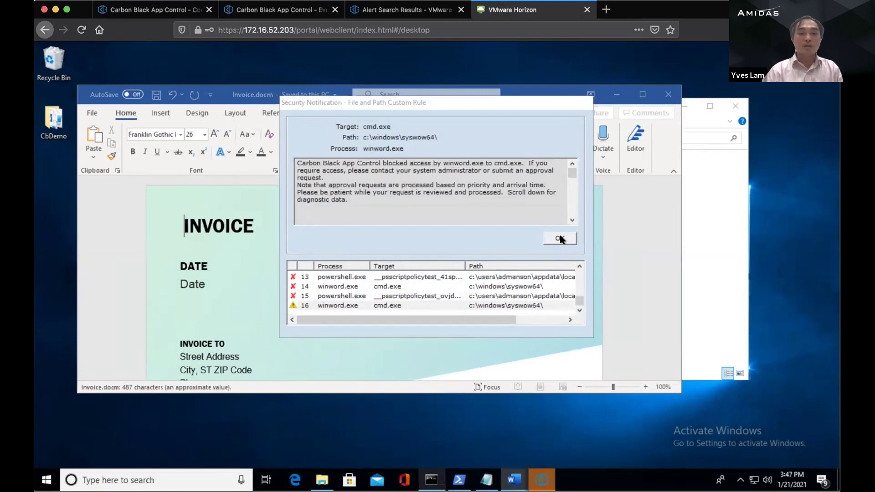
Step: Acknowledge the blocked cmd.exe notification, end the failed macro, and close the document
left_click_drag(360, 104, 342, 150)
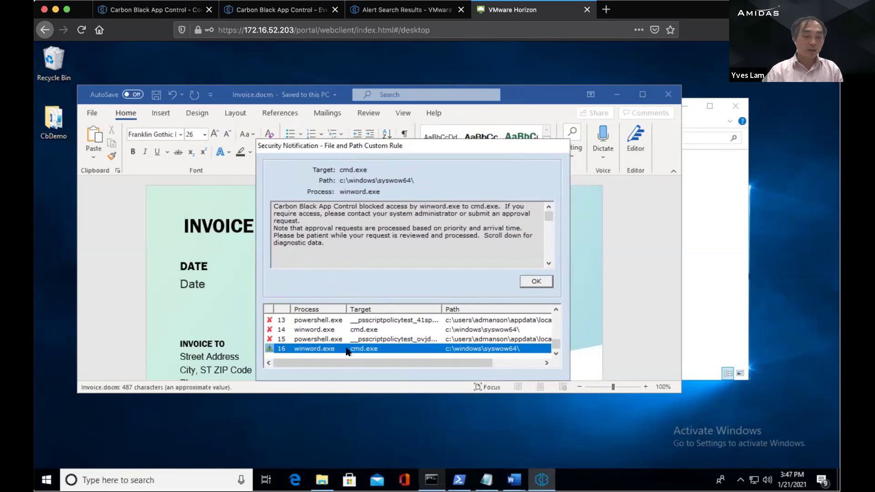
left_click(531, 281)
left_click(410, 247)
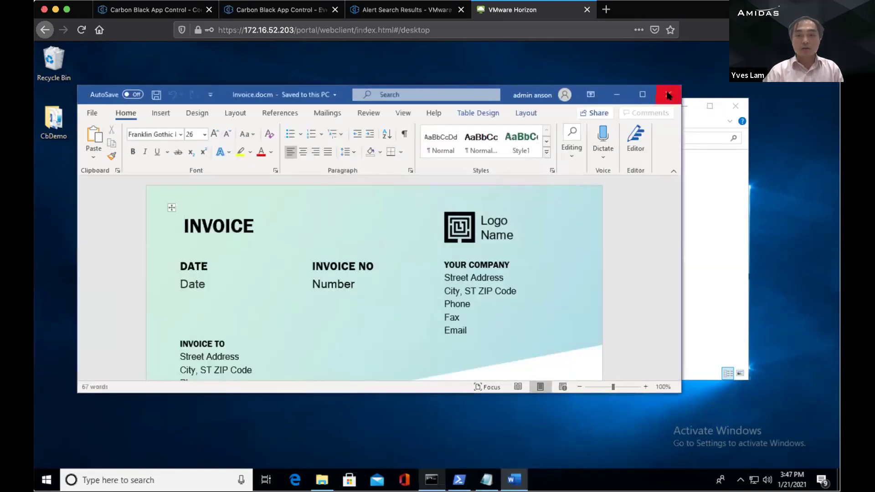
left_click(668, 94)
Step: Open Invoice.doc, acknowledge the second cmd.exe block, end the macro, and close it
double_click(250, 185)
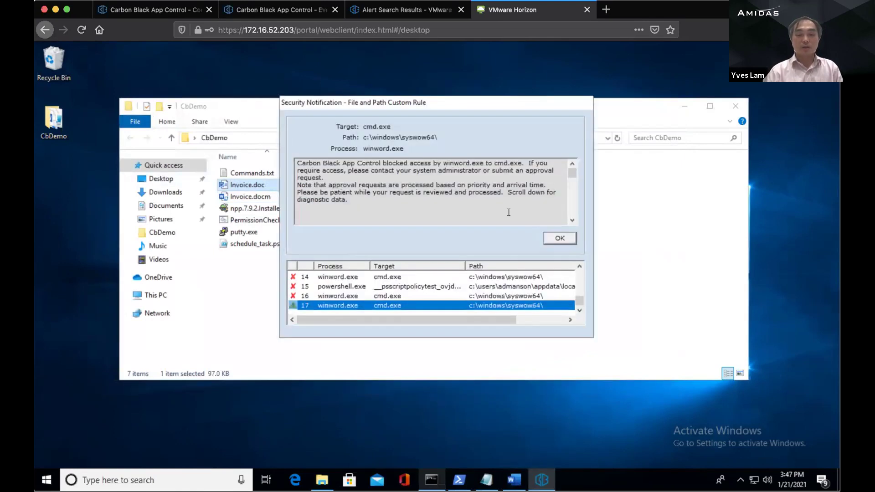
left_click(558, 237)
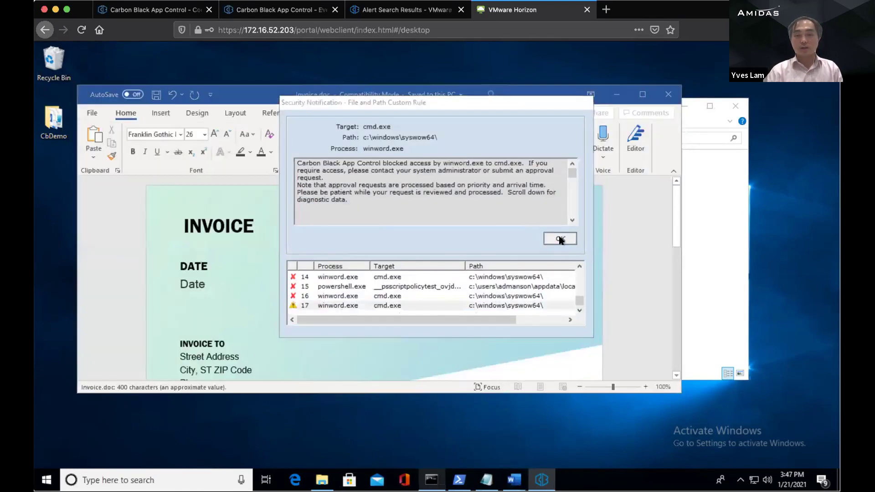
left_click(427, 246)
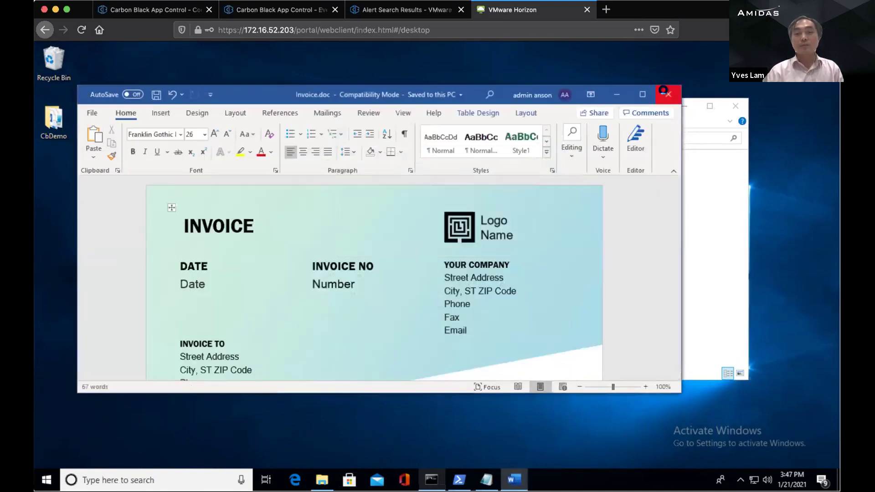
left_click(665, 94)
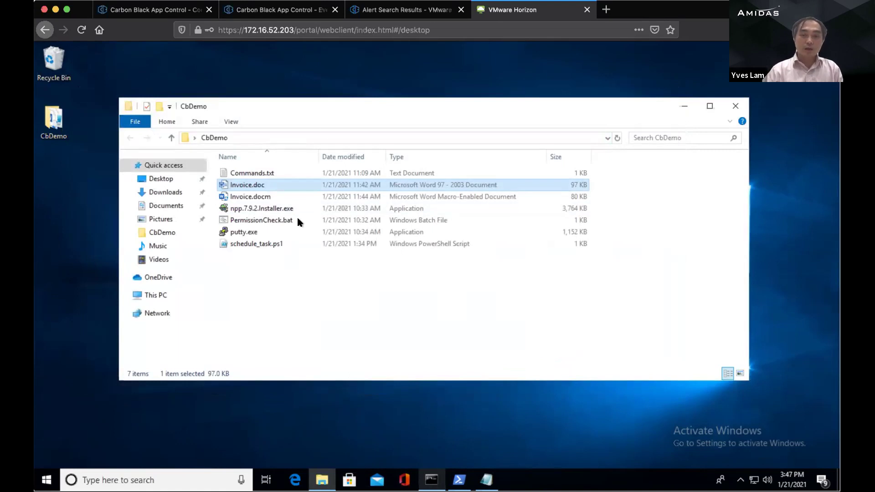
Step: Run putty.exe from the CbDemo folder and acknowledge its App Control block
left_click(250, 232)
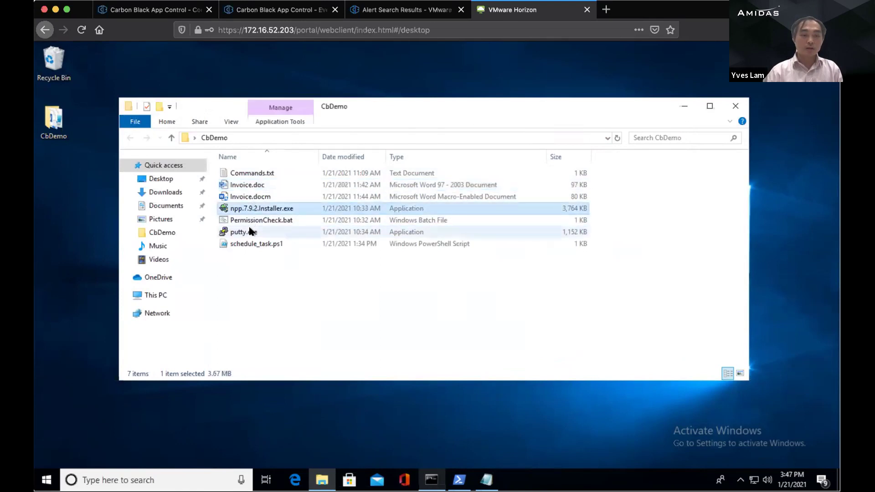
left_click(255, 208)
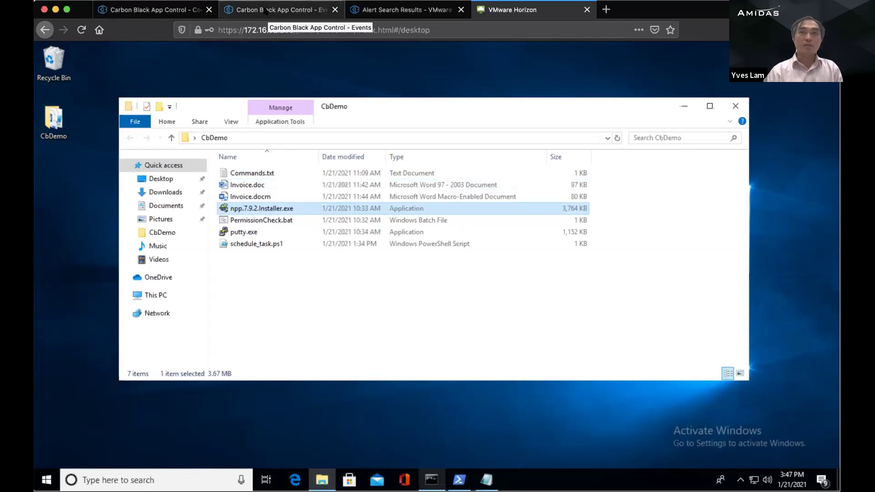
left_click(245, 233)
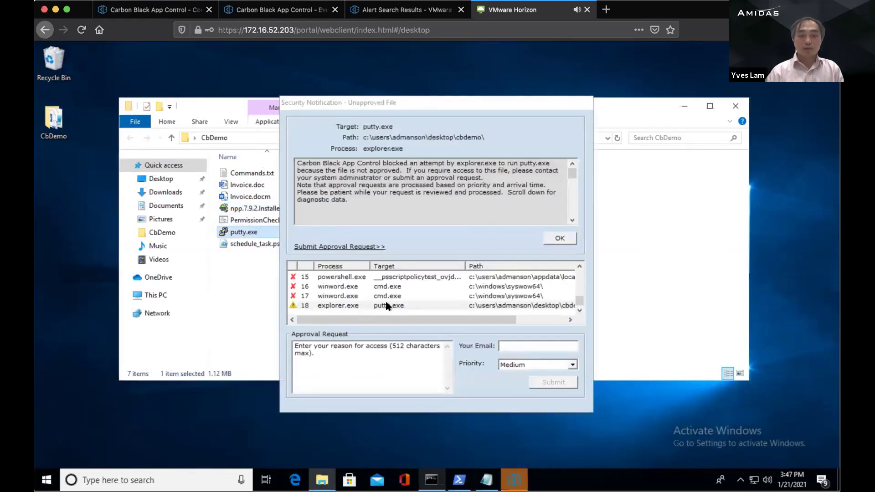
left_click(559, 237)
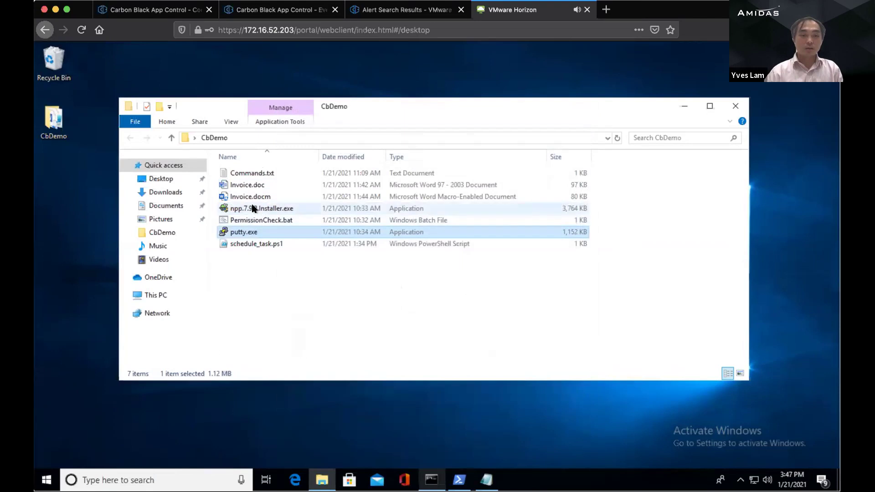
Step: Run npp.7.9.2.Installer.exe, dismiss its block and access-denied error, and return to Carbon Black Events
left_click(492, 208)
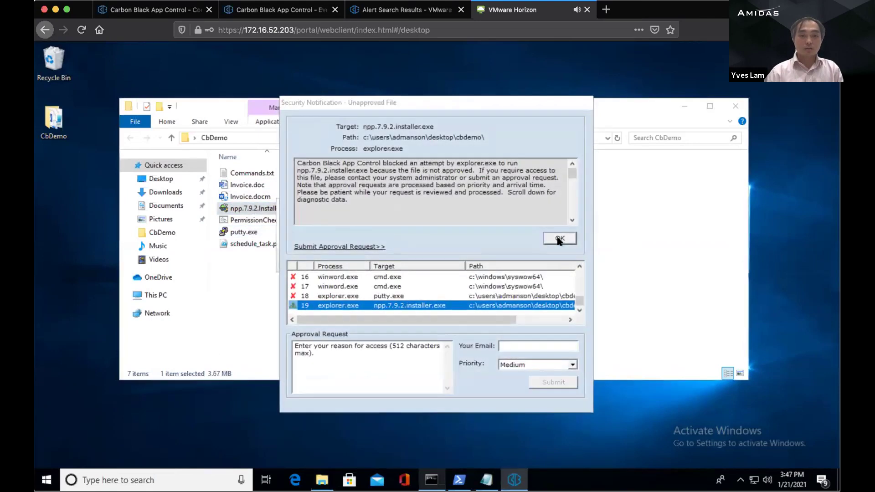
left_click(559, 238)
left_click(557, 260)
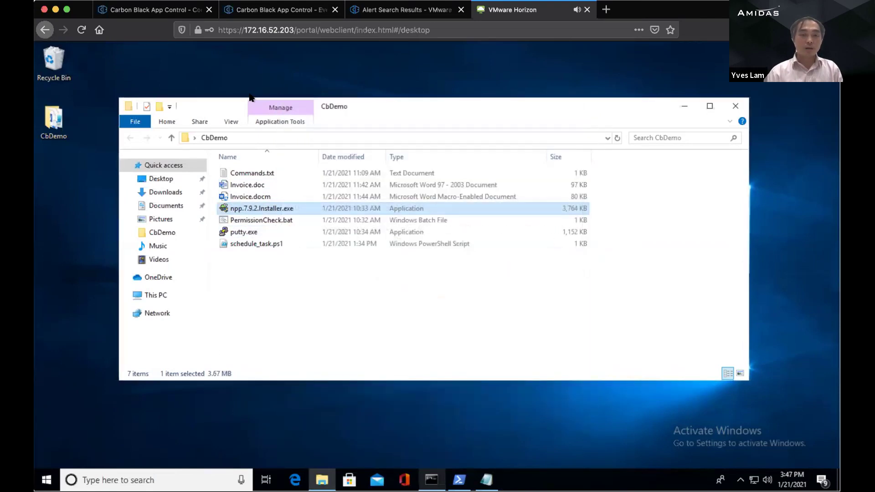
left_click(246, 15)
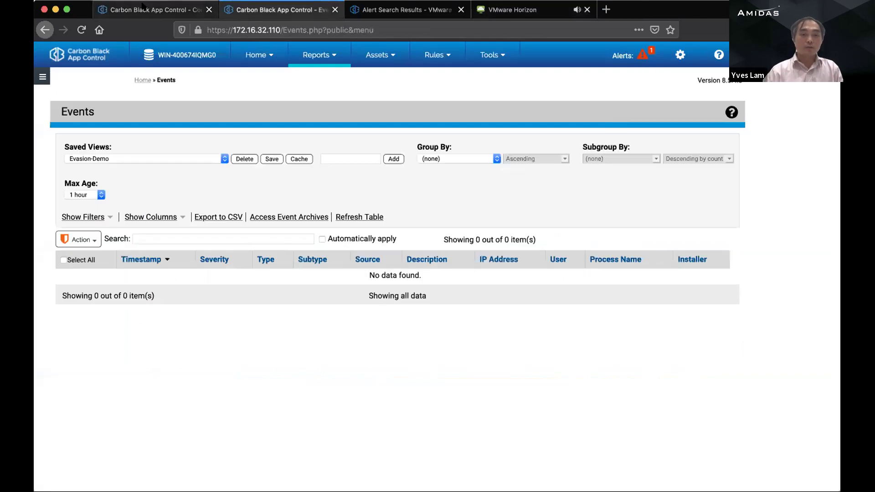
Step: Open computer ABRAND\DWMI01 from the Computers list and show its files
left_click(175, 10)
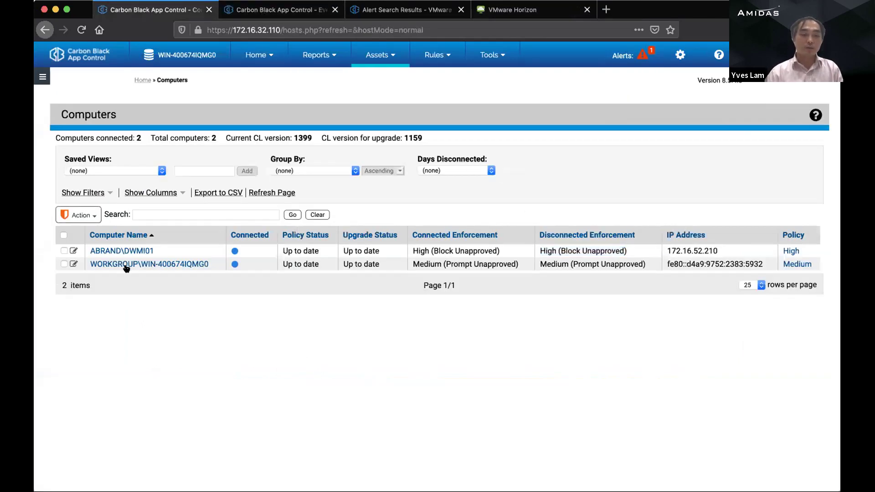
left_click(119, 251)
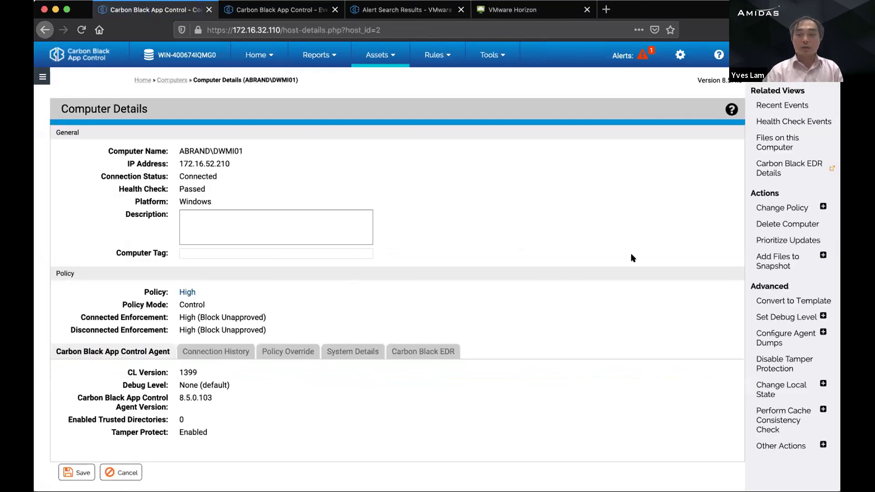
left_click(777, 142)
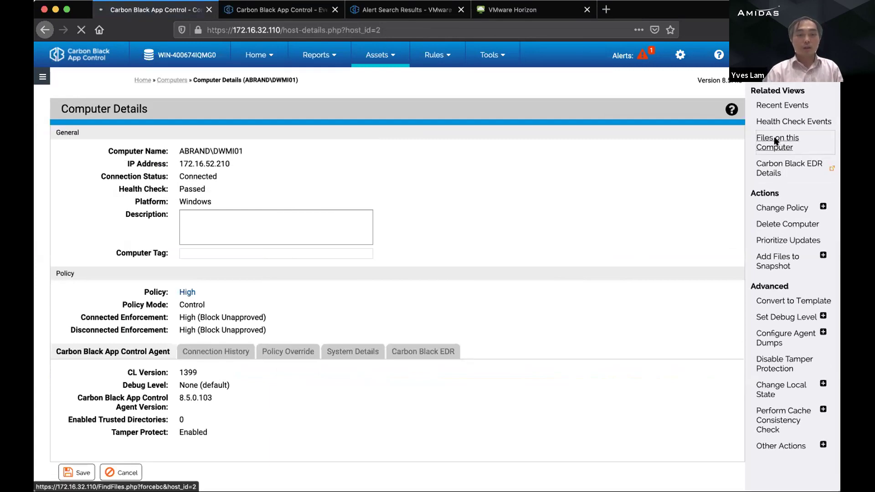
Step: Apply the CbDemoView saved view and hide the filters to list four unapproved files
left_click(90, 173)
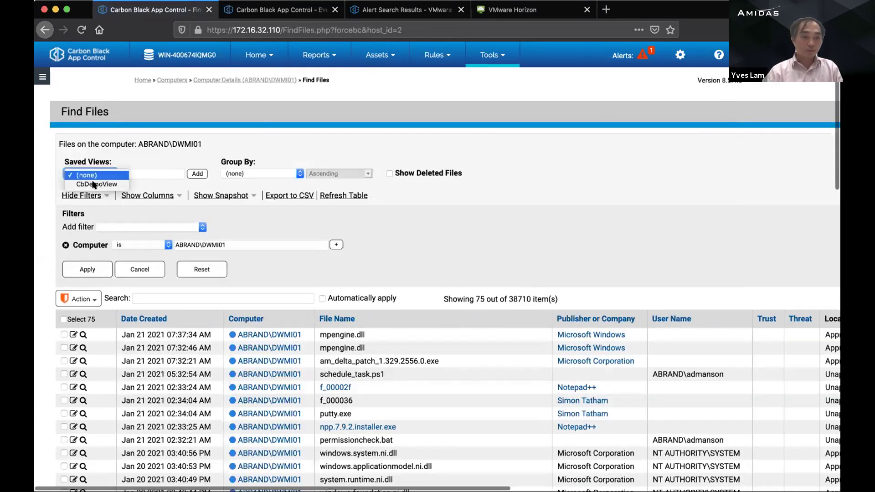
left_click(94, 184)
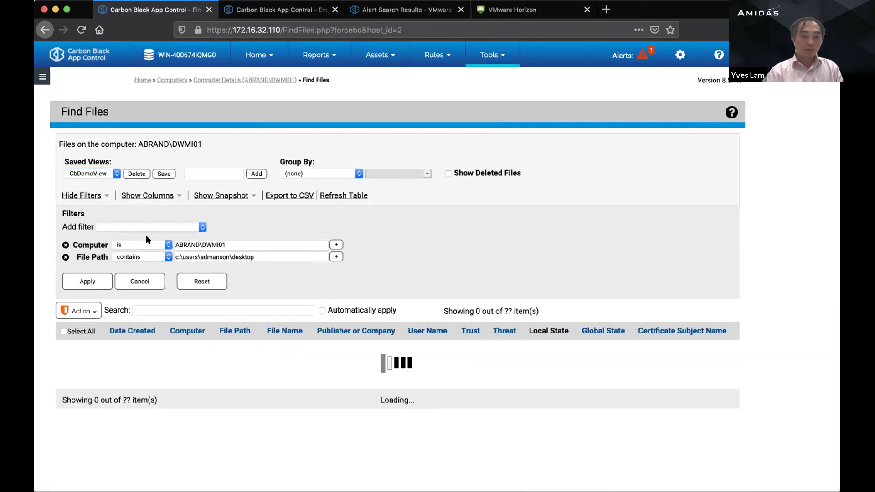
left_click(89, 195)
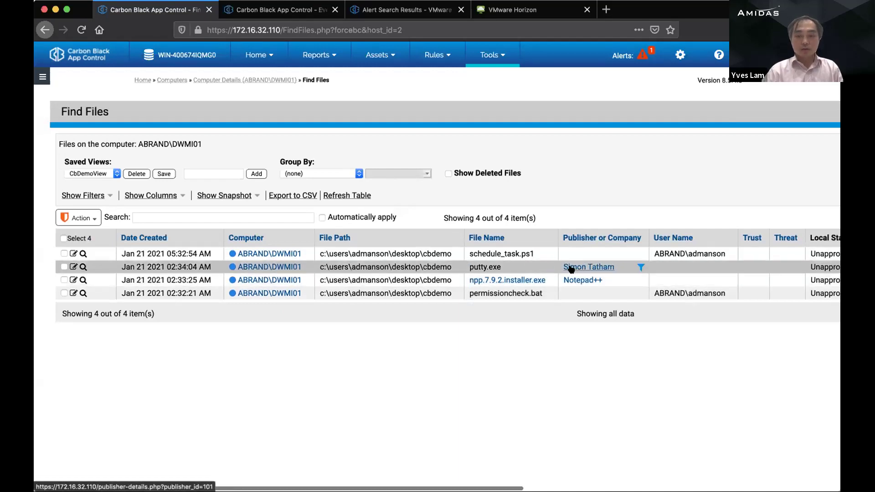
scroll(571, 269, "right", 5)
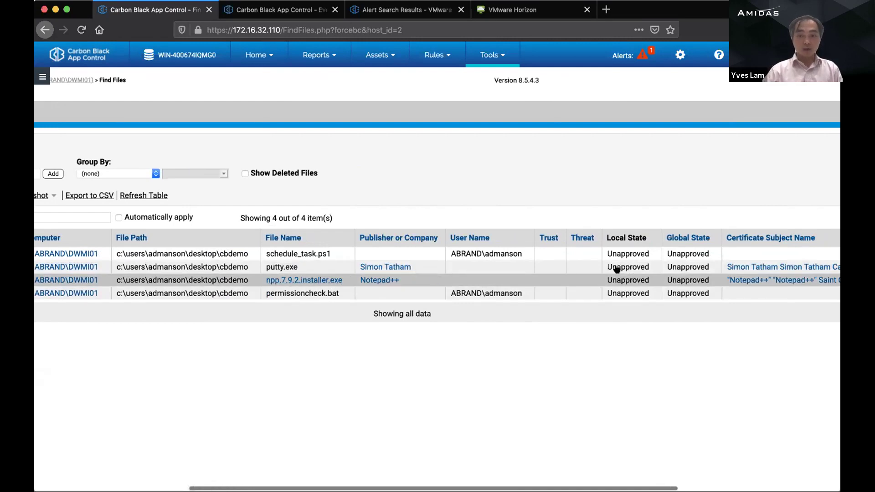
scroll(640, 271, "right", 2)
scroll(635, 269, "left", 8)
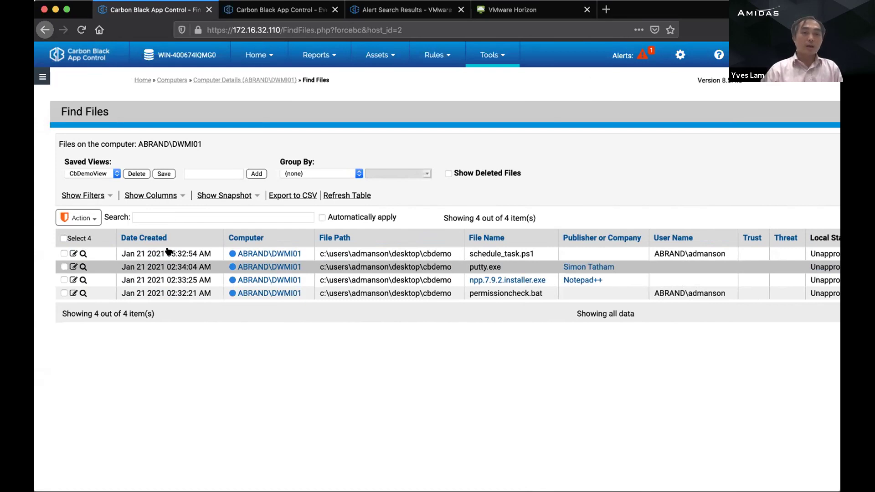
Step: Rerun putty.exe on the Horizon desktop, confirm it is still blocked, and return to Find Files
left_click(496, 14)
double_click(244, 232)
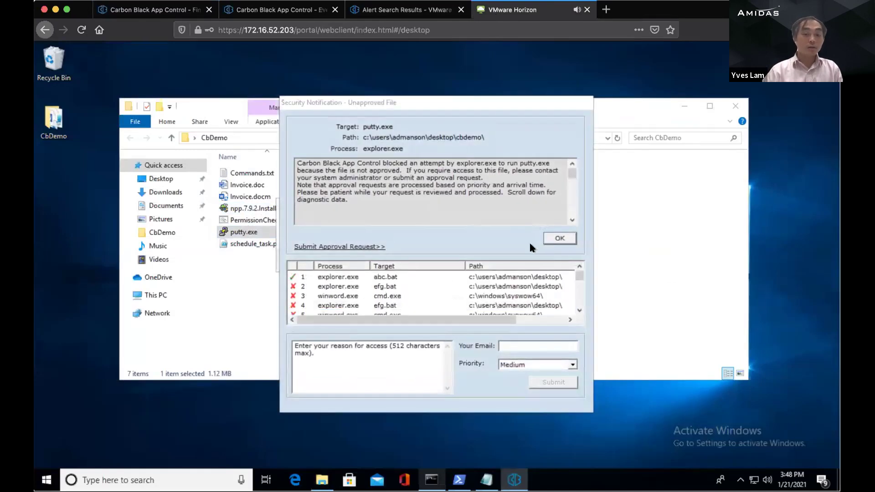
left_click(554, 238)
left_click(561, 260)
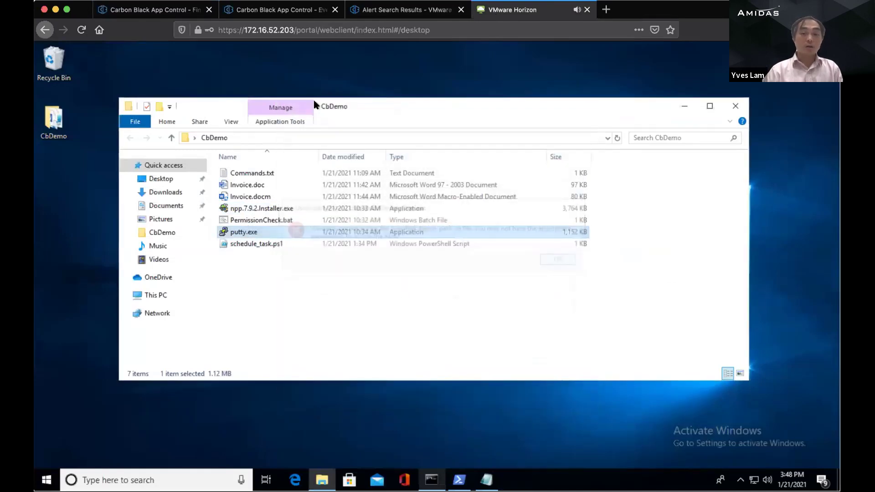
left_click(132, 10)
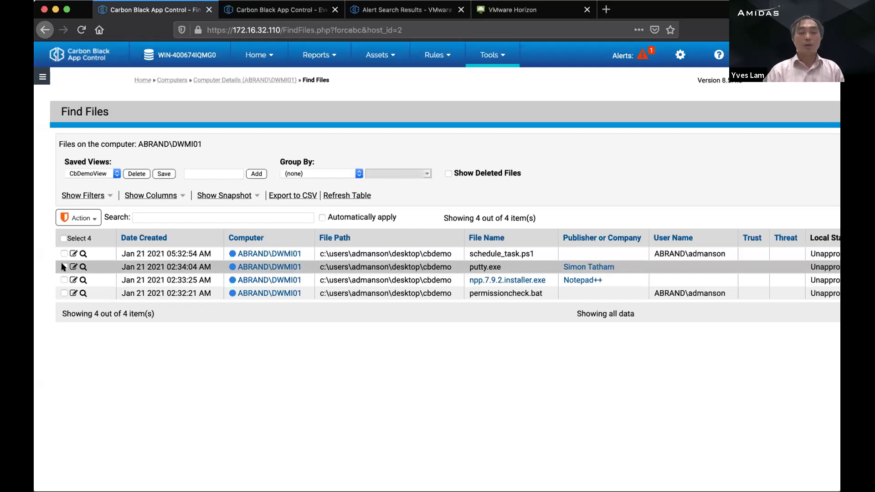
Step: Check putty.exe and npp.7.9.2.installer.exe in the DWMI01 file list
left_click(64, 266)
left_click(64, 280)
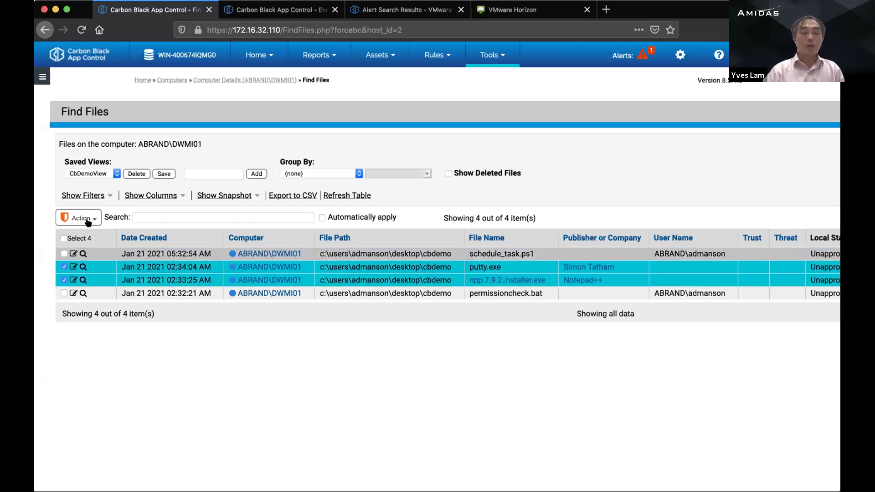
left_click(91, 218)
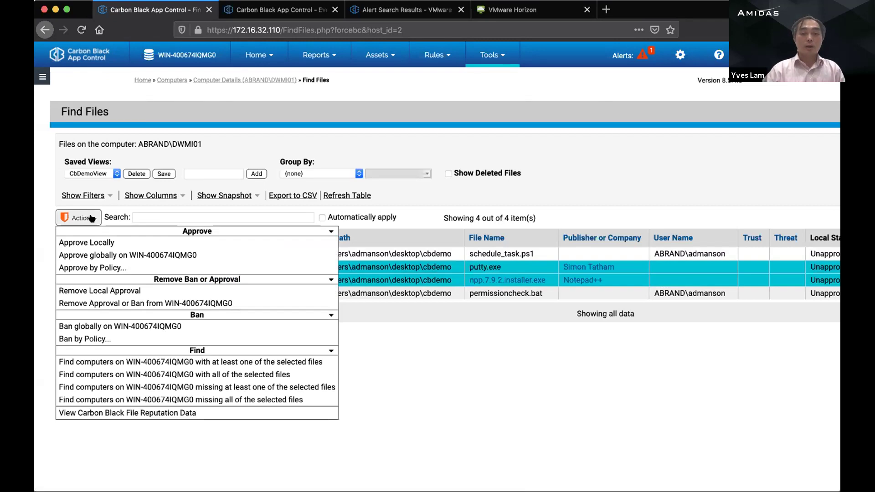
left_click(99, 219)
left_click(91, 216)
left_click(614, 254)
scroll(674, 280, "right", 5)
scroll(670, 280, "left", 5)
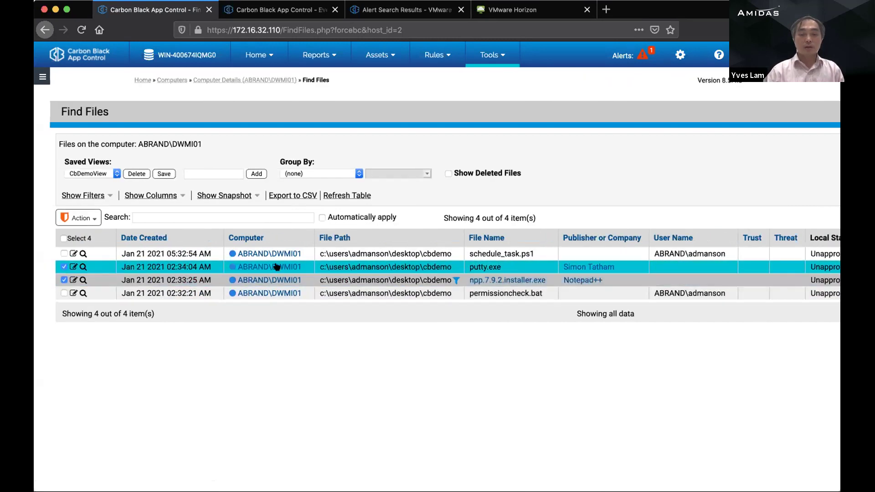
Step: Approve the two checked files with Action > Approve Locally and confirm
left_click(91, 219)
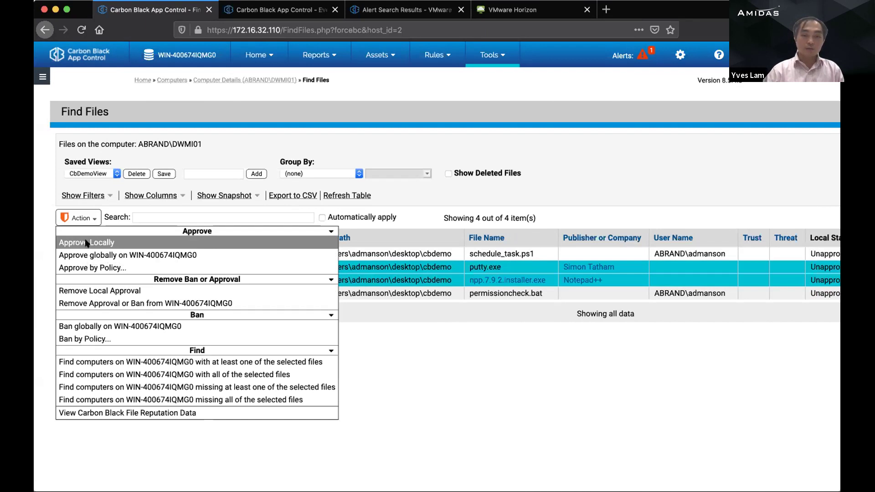
left_click(86, 243)
left_click(374, 276)
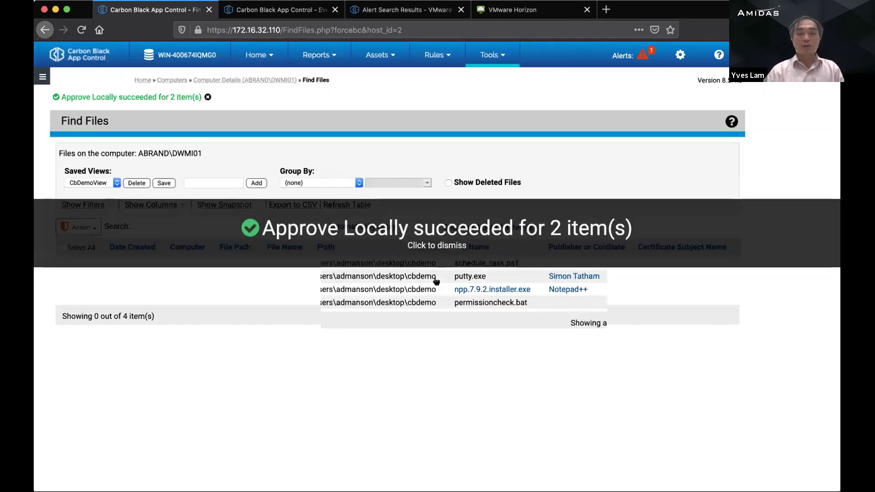
left_click(435, 246)
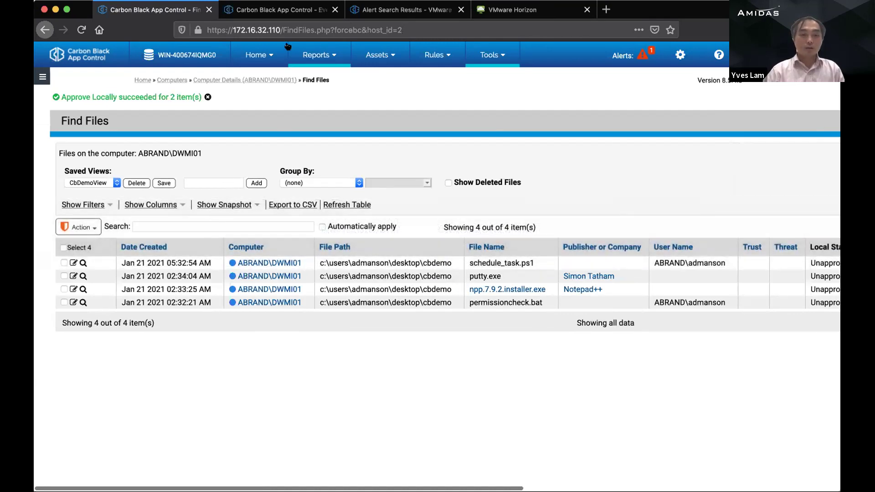
left_click(377, 13)
left_click(494, 12)
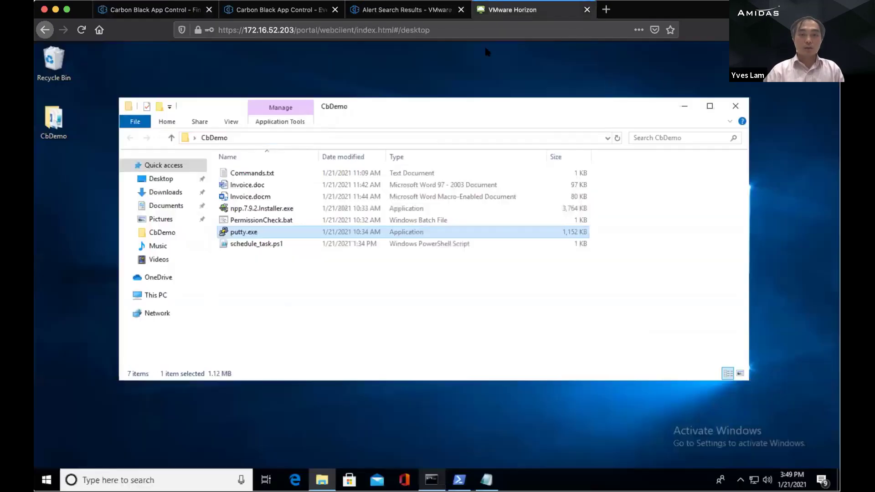
left_click(292, 275)
left_click(618, 138)
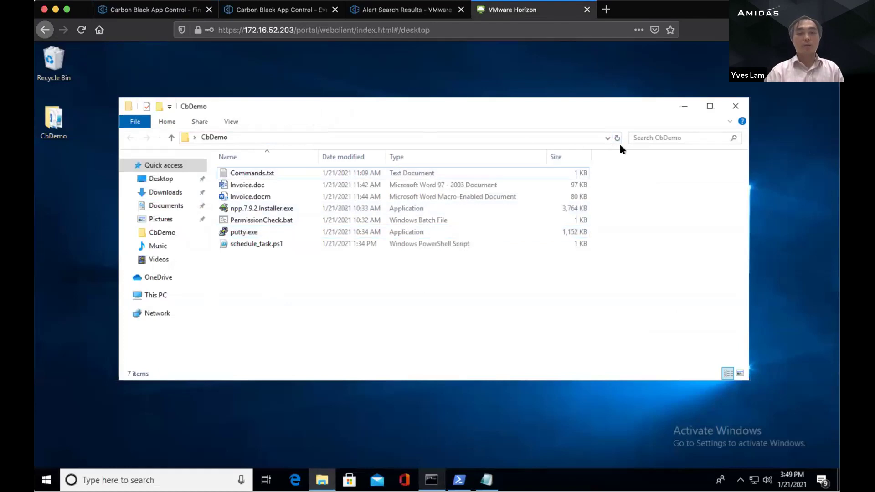
double_click(246, 233)
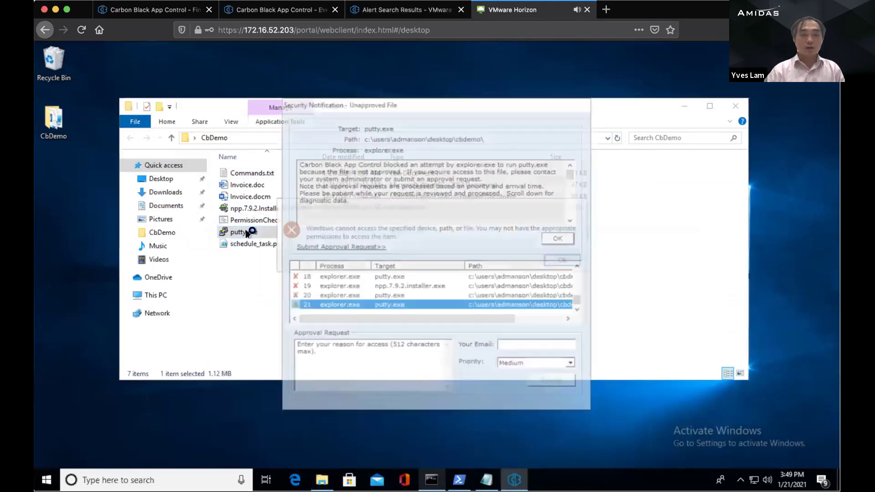
left_click(564, 235)
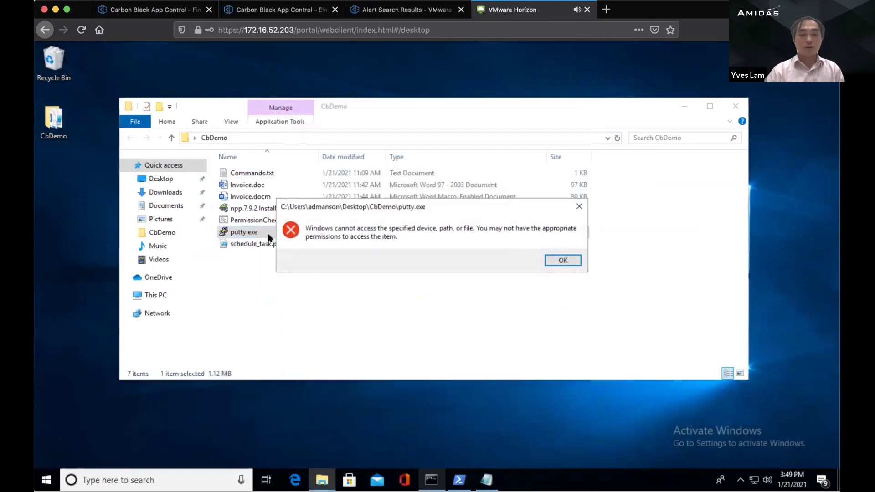
left_click(562, 259)
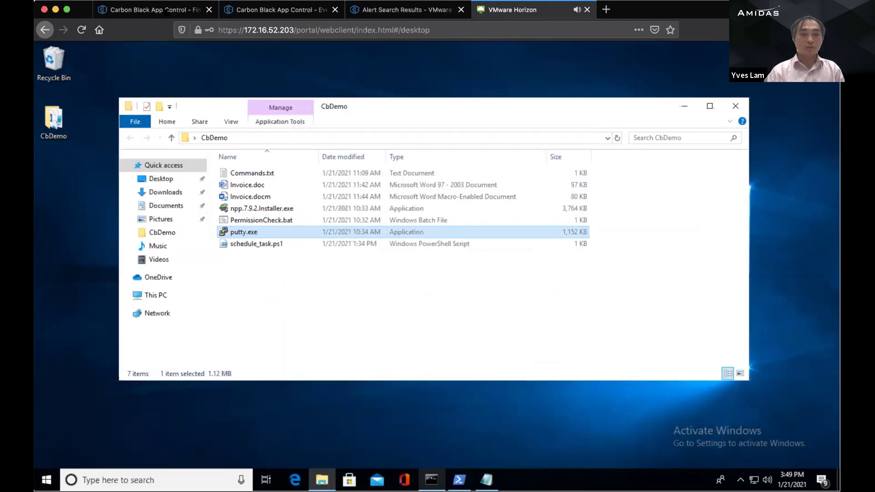
left_click(167, 12)
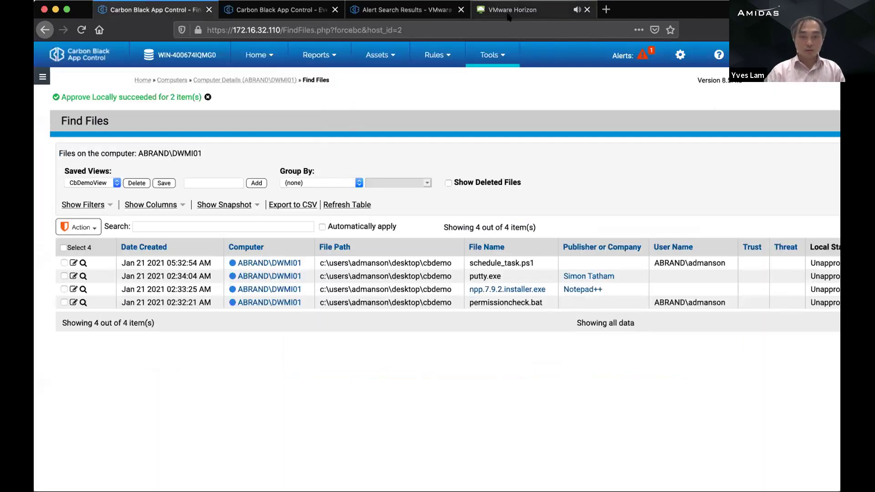
left_click(509, 14)
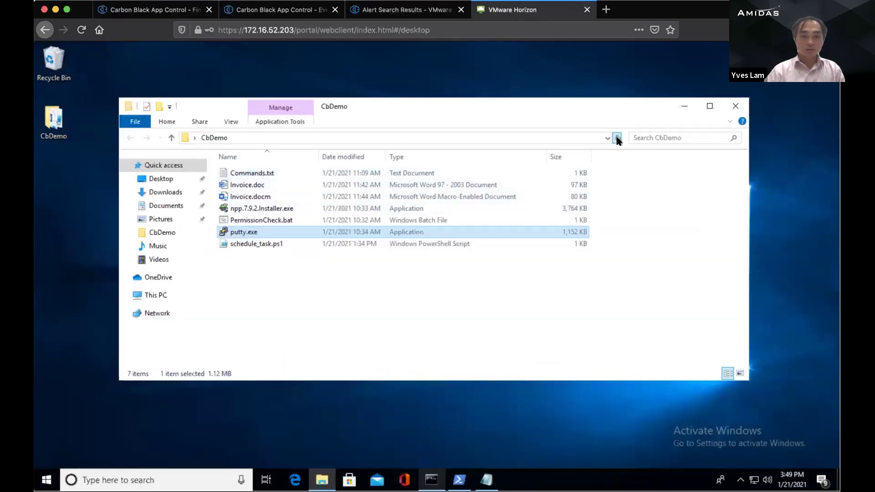
Step: Rerun the net user domain account lookup in Command Prompt
left_click(431, 479)
key("Escape")
key("Up")
key("Return")
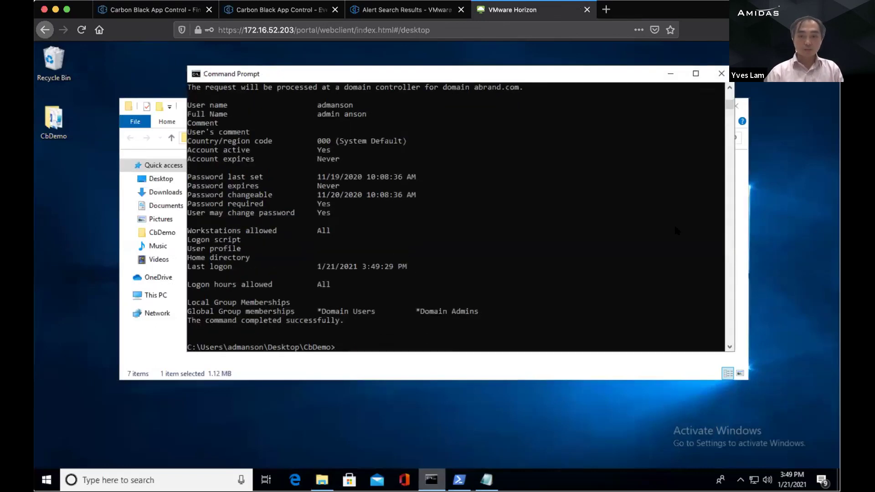
scroll(656, 207, "up", 6)
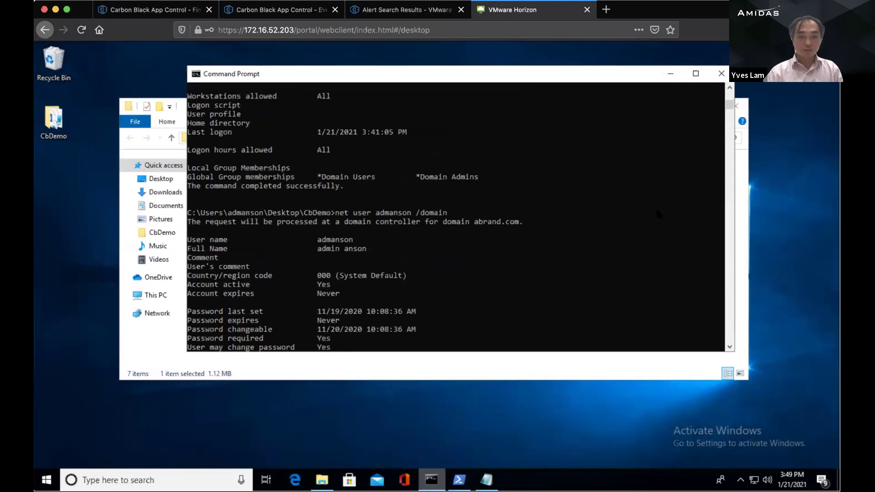
scroll(655, 207, "up", 4)
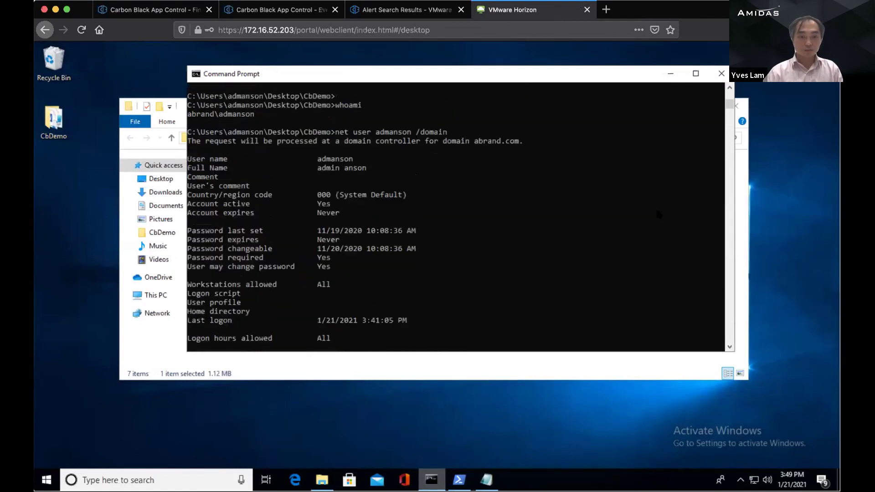
scroll(655, 206, "down", 3)
type("whoami")
Step: Rerun DasCLI.exe status and highlight the server status Out of date
key("Up")
key("Return")
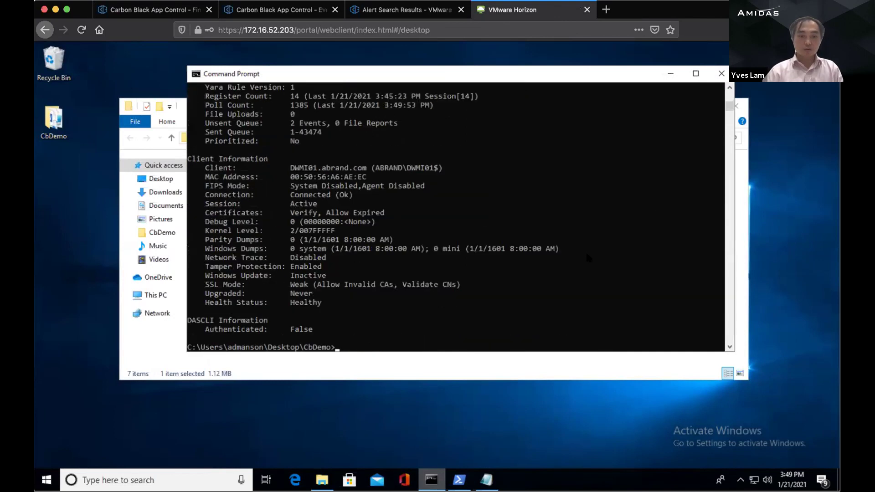
scroll(587, 256, "up", 4)
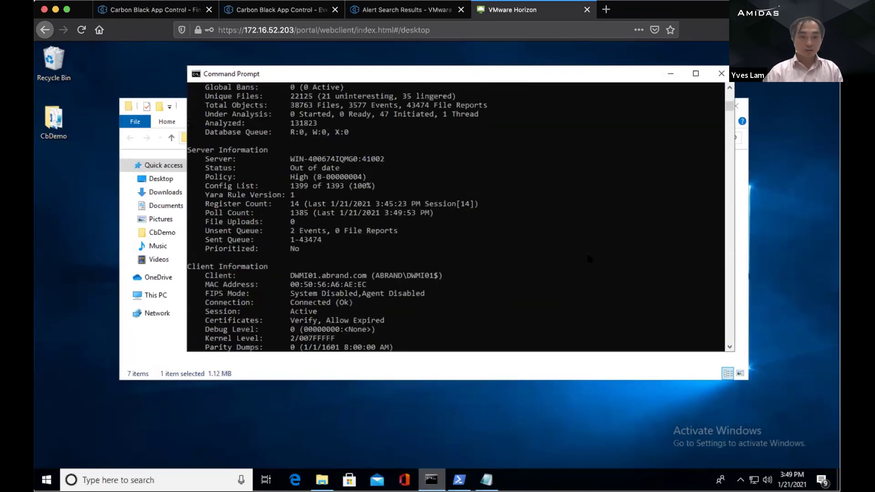
scroll(587, 256, "up", 1)
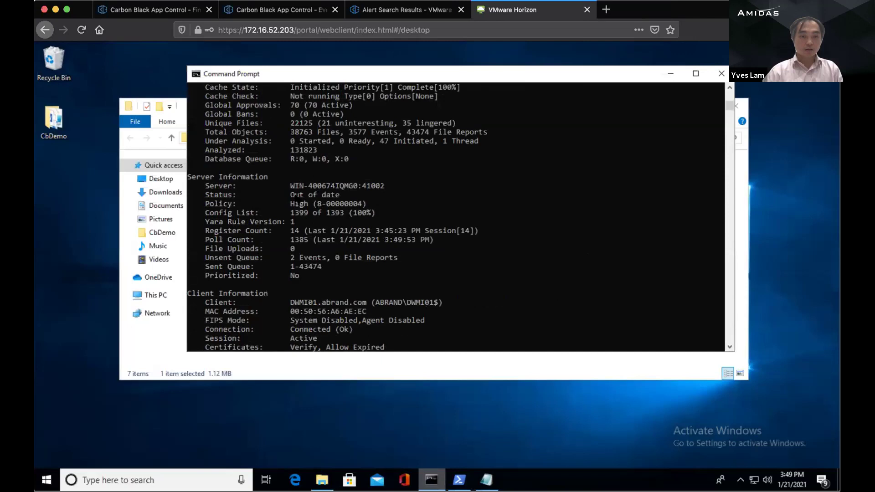
left_click_drag(291, 194, 339, 195)
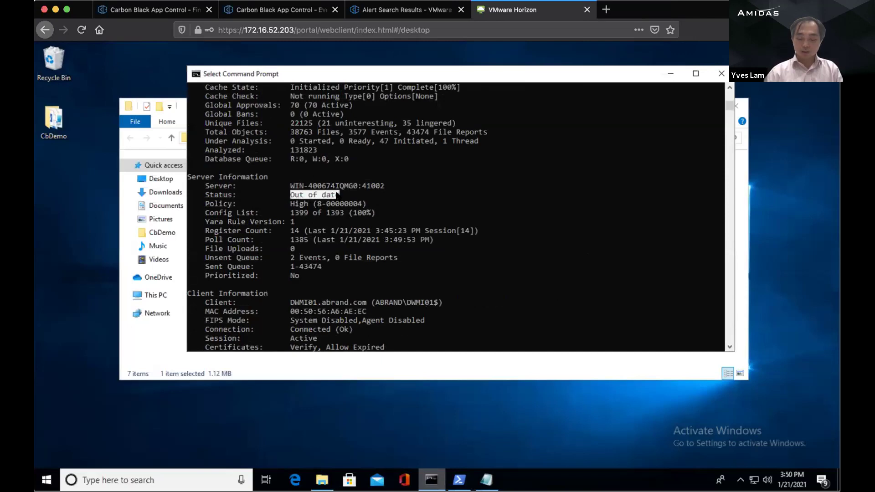
key("Return")
key("Escape")
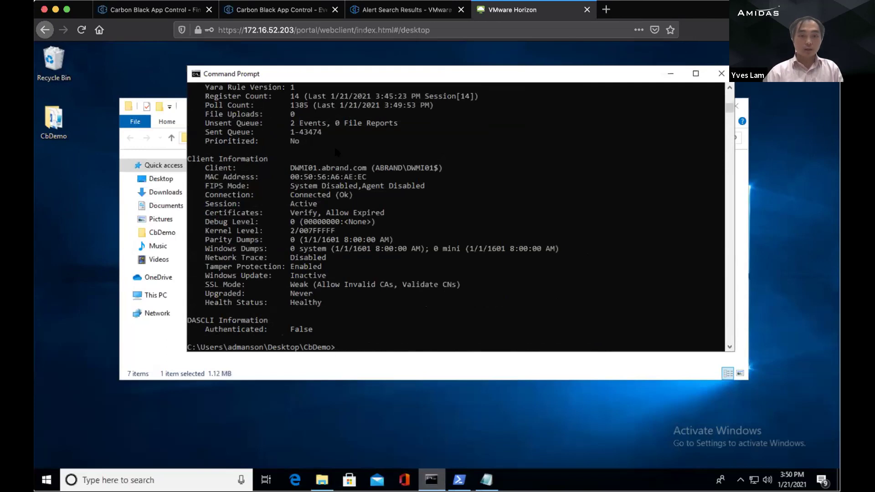
Step: Run the DasCLI status check twice more and review the output
scroll(354, 208, "up", 3)
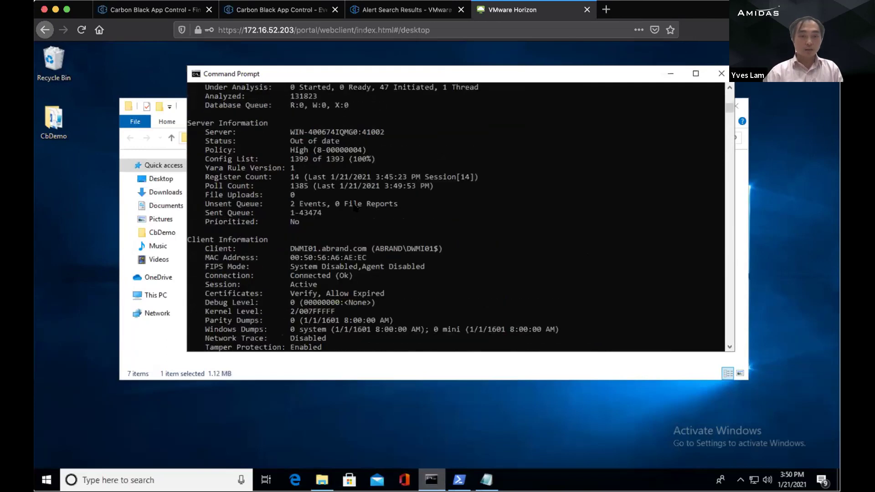
key("Up")
key("Escape")
scroll(367, 217, "up", 3)
key("Up")
key("Return")
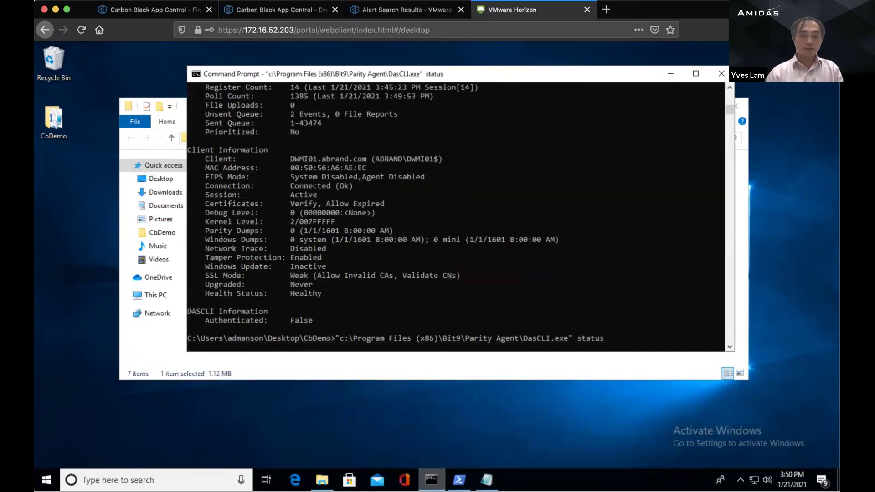
scroll(373, 228, "up", 4)
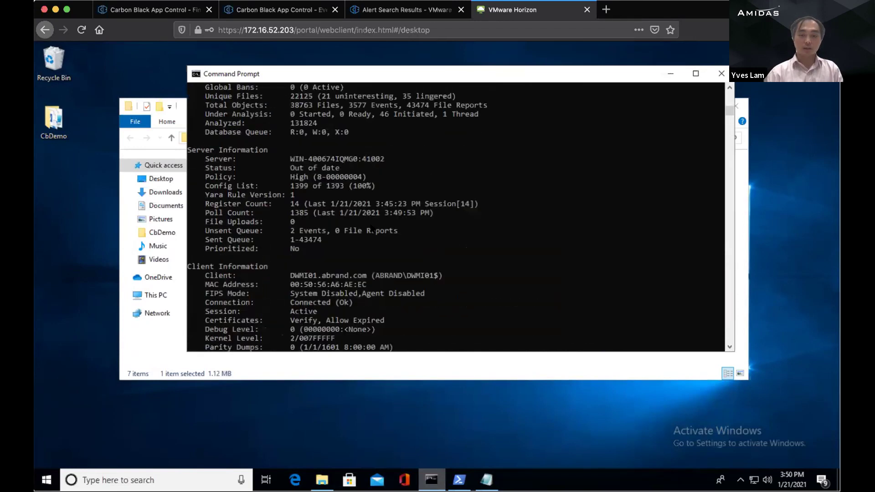
key("Up")
key("Return")
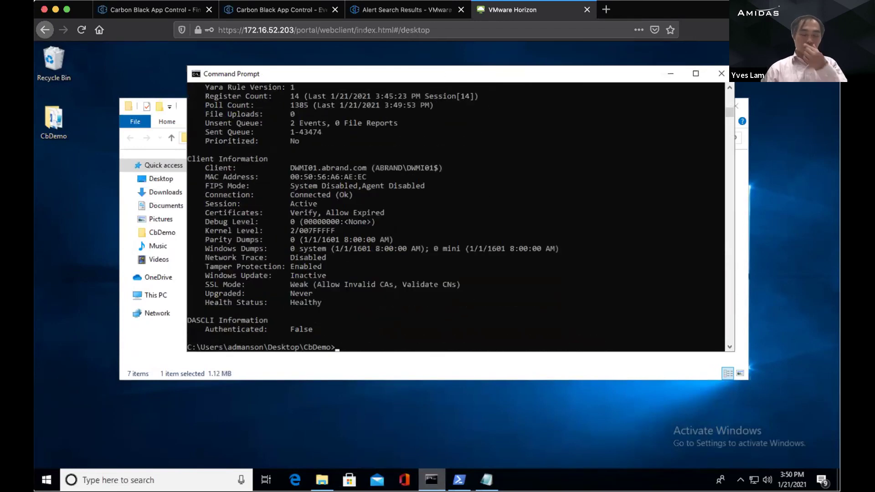
scroll(360, 222, "up", 2)
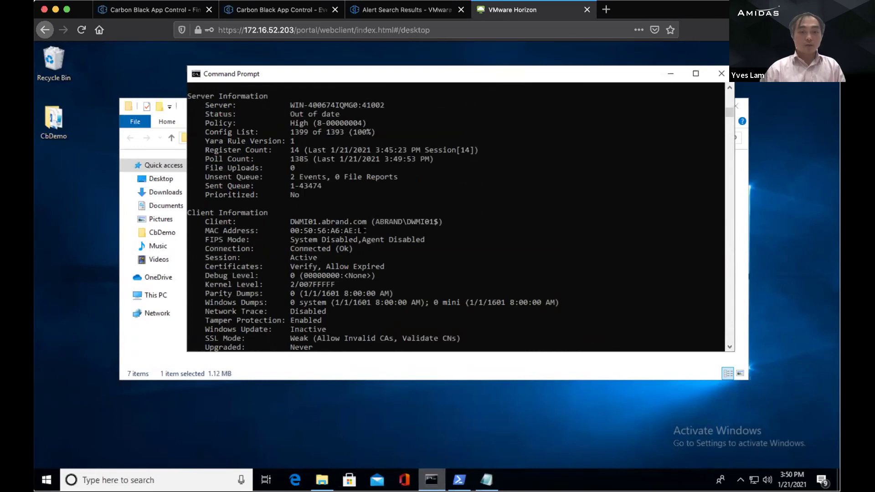
scroll(360, 228, "up", 1)
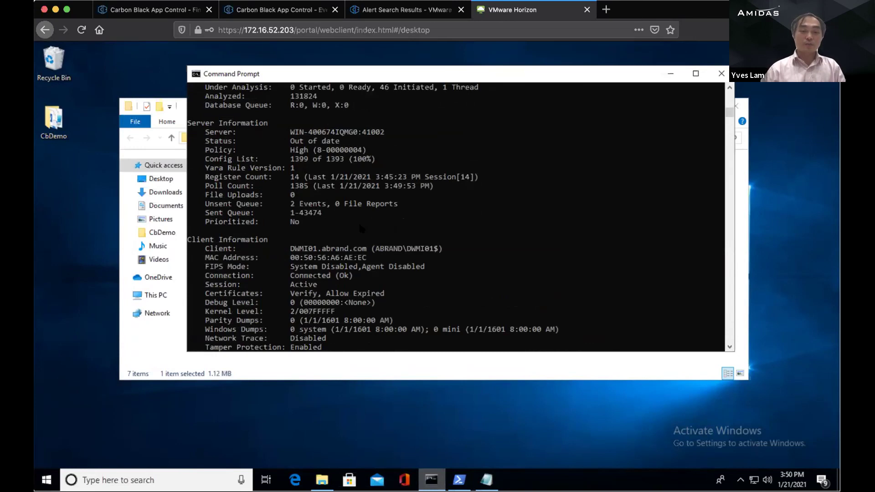
left_click(153, 60)
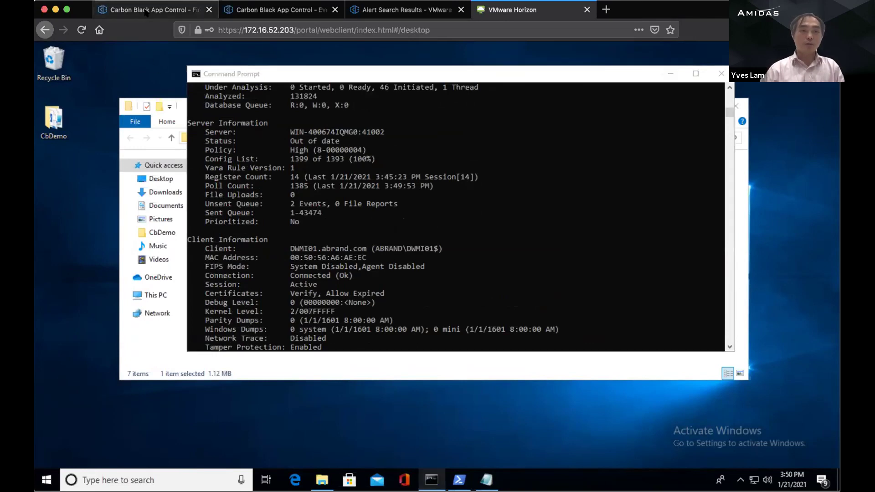
Step: Reload the DWMI01 Events report in App Control and scroll through the blocked executions
left_click(145, 13)
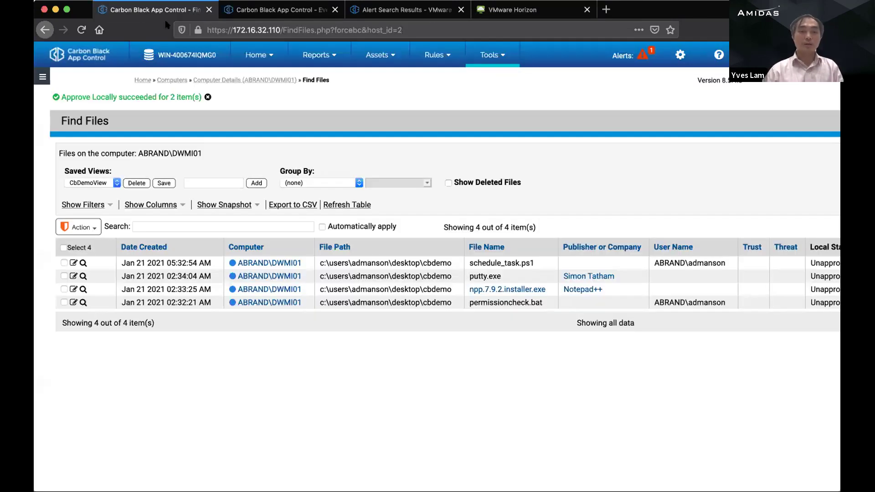
left_click(259, 12)
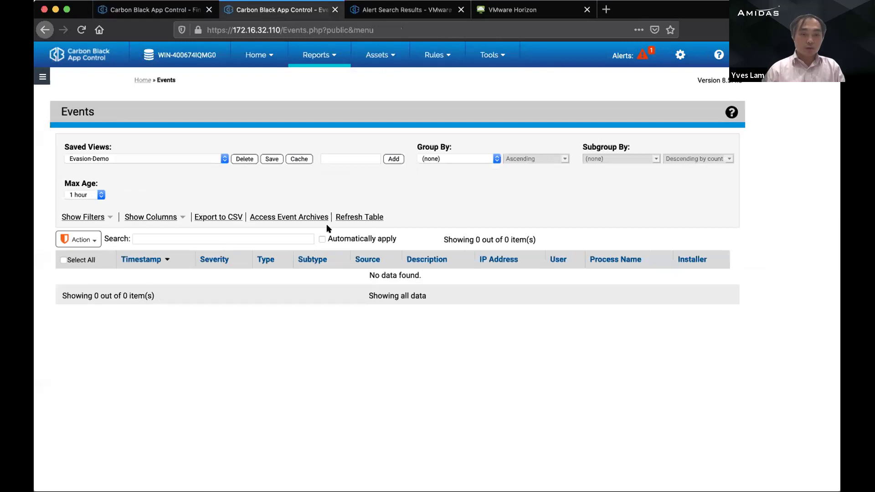
left_click(351, 218)
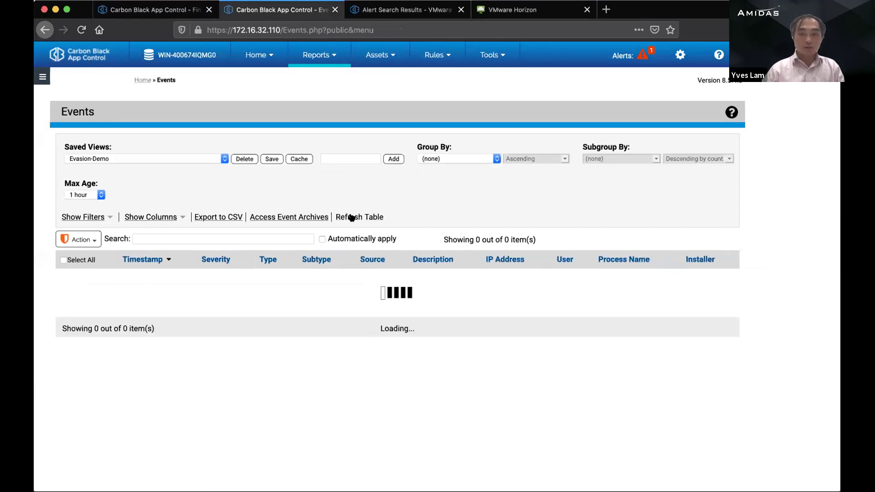
scroll(378, 357, "right", 5)
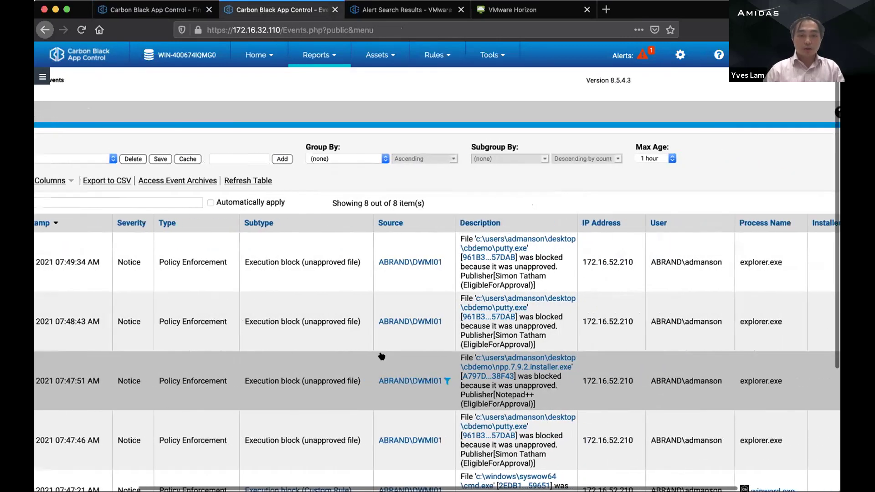
scroll(378, 357, "left", 5)
scroll(331, 341, "right", 3)
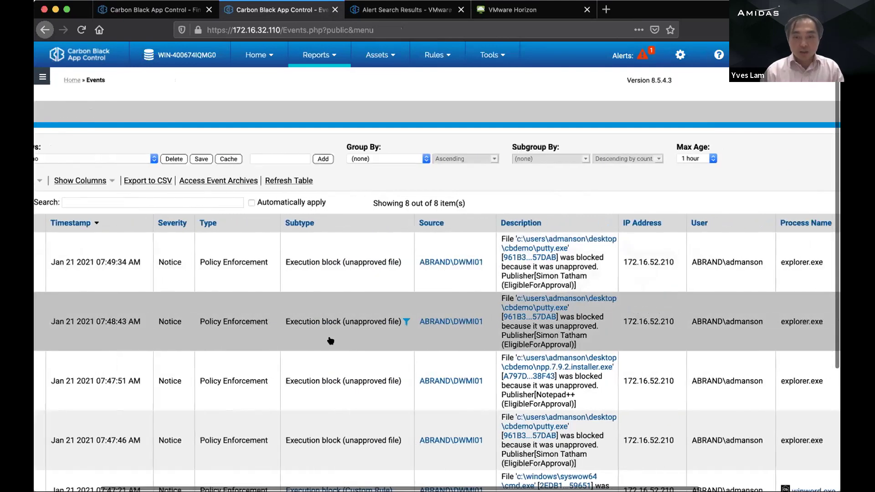
scroll(331, 341, "right", 5)
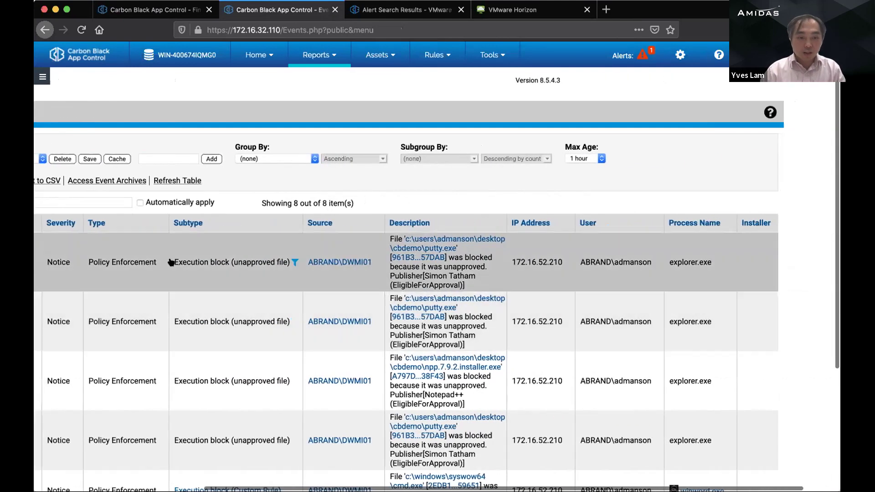
scroll(201, 289, "down", 5)
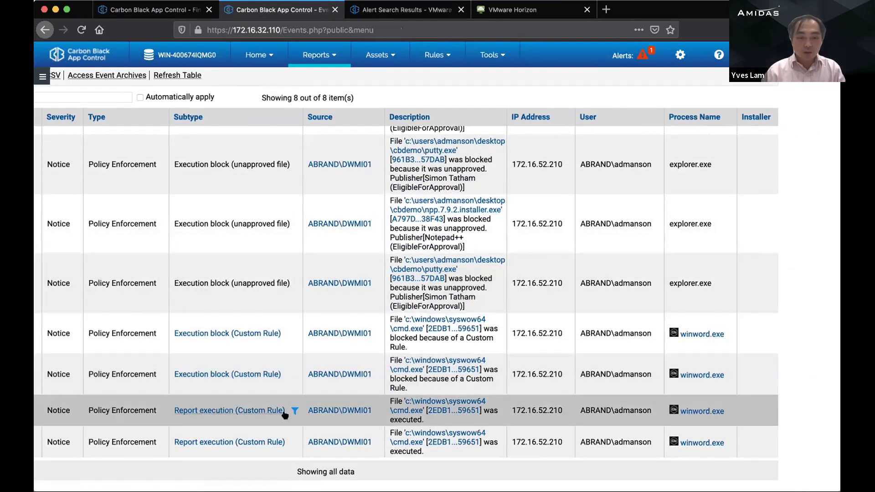
mouse_move(416, 403)
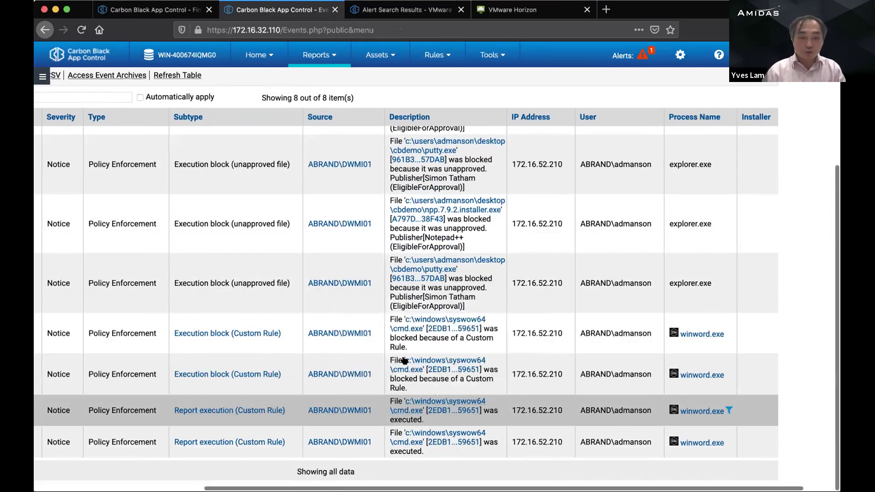
scroll(238, 369, "left", 5)
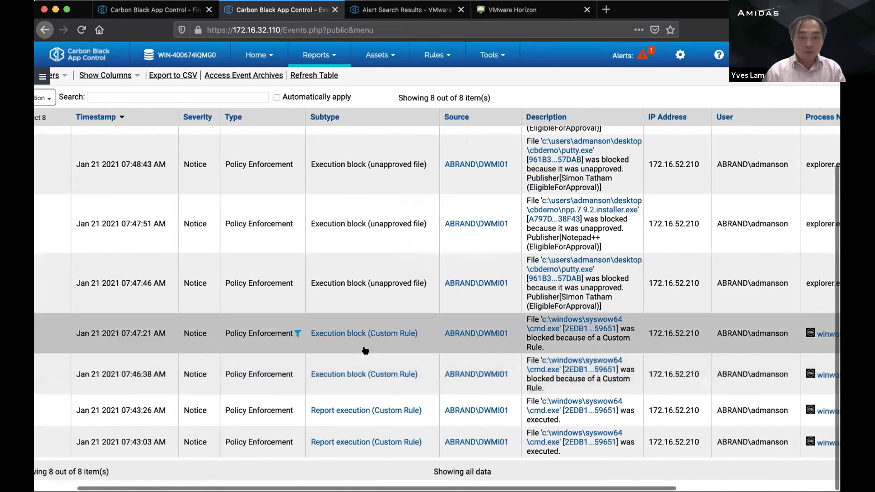
scroll(355, 357, "right", 4)
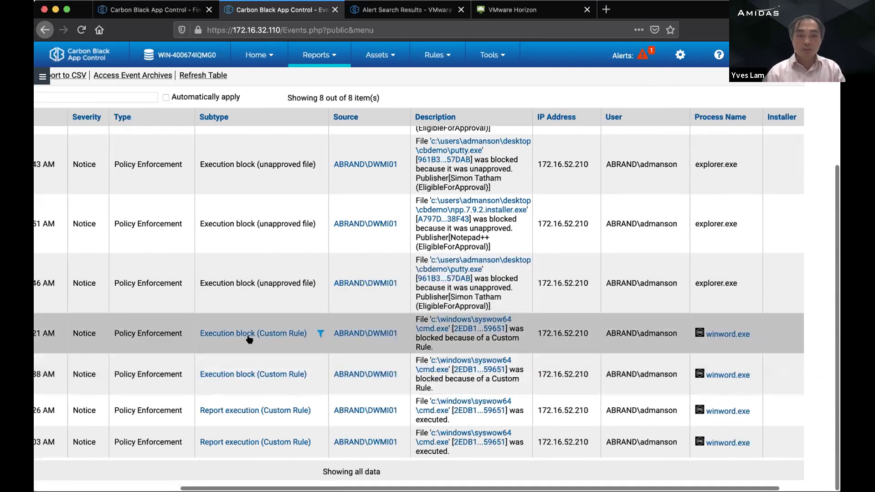
scroll(255, 347, "left", 5)
scroll(313, 338, "left", 3)
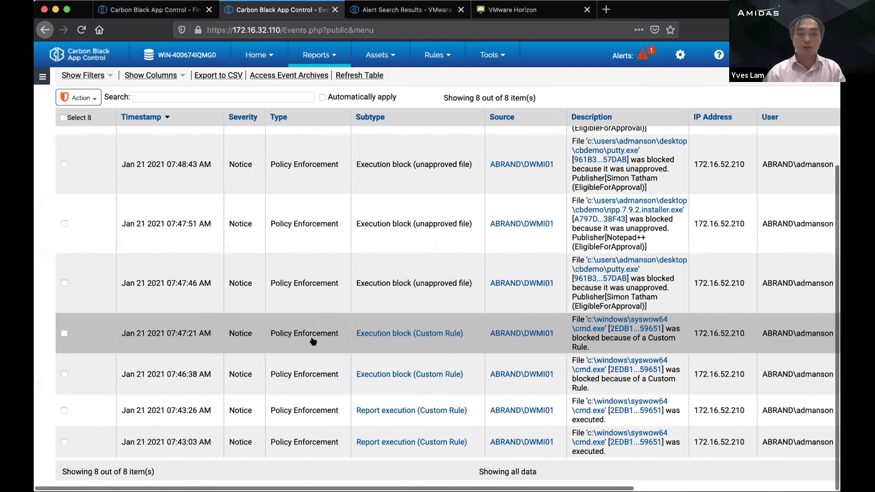
scroll(394, 337, "right", 5)
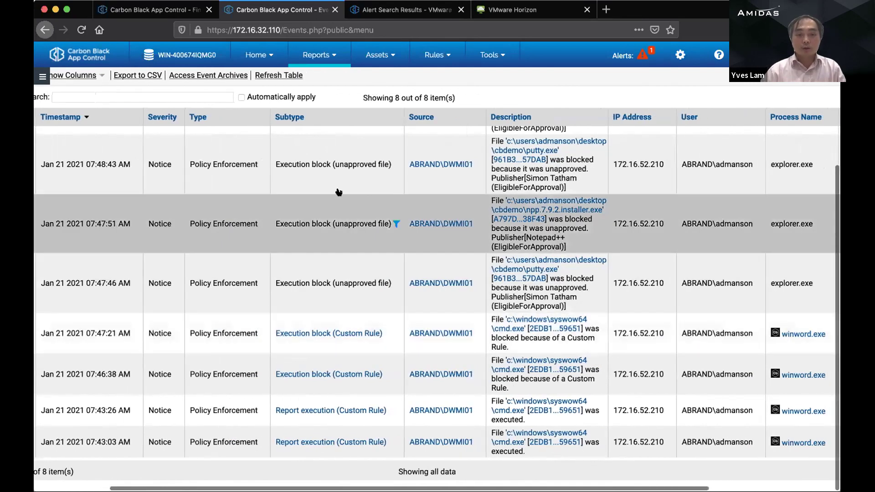
scroll(341, 196, "right", 5)
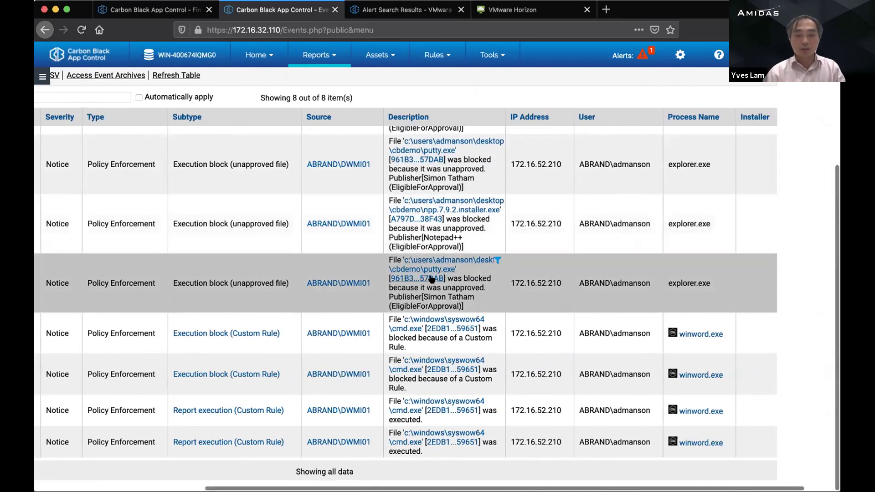
scroll(436, 276, "left", 5)
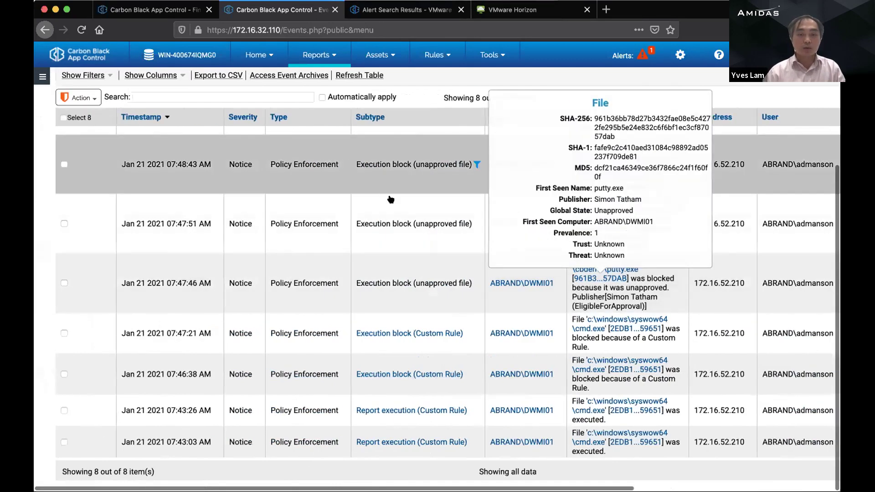
scroll(398, 213, "up", 4)
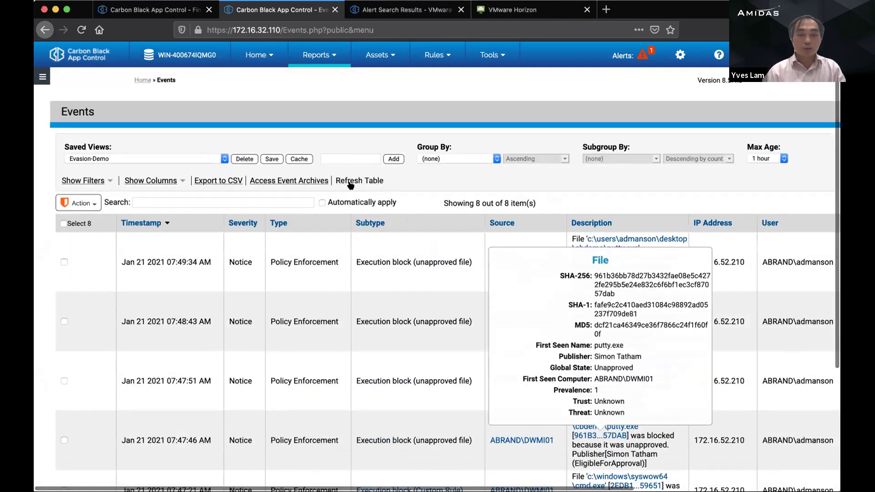
Step: Refresh the events table again, review the eight events, and return to Find Files
left_click(351, 182)
scroll(427, 251, "down", 1)
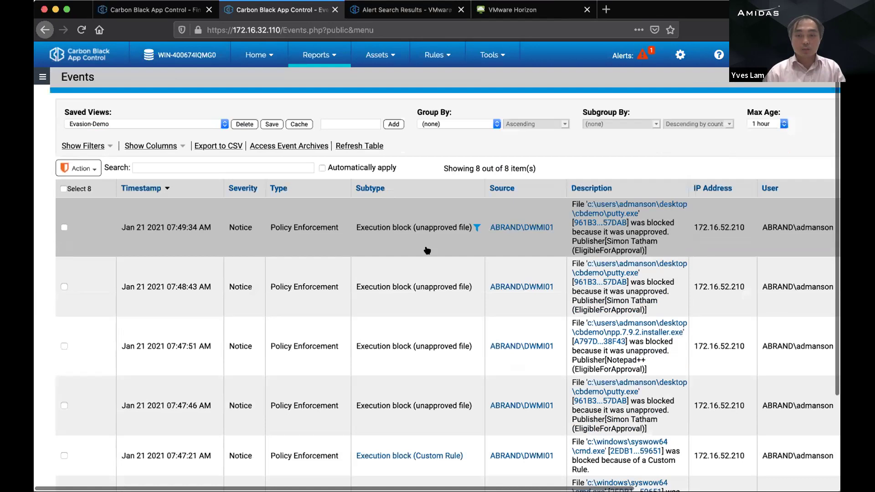
scroll(426, 251, "down", 2)
scroll(437, 248, "right", 5)
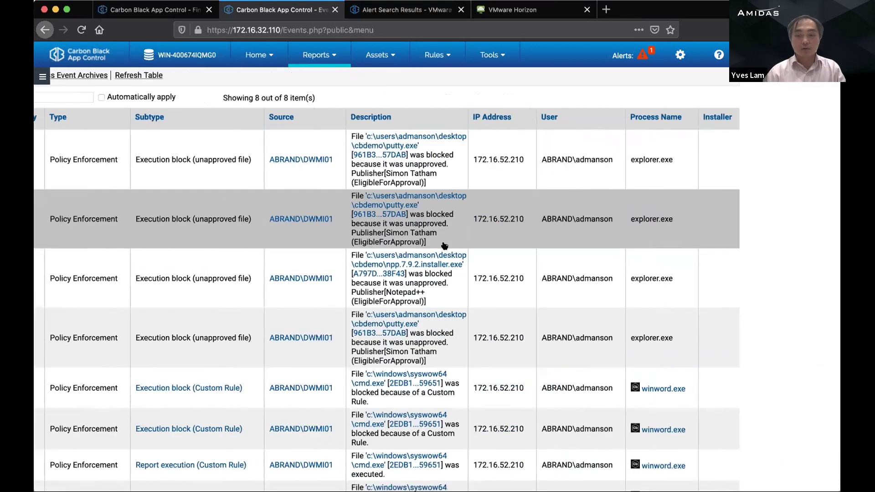
scroll(445, 246, "down", 2)
scroll(392, 246, "up", 5)
scroll(391, 246, "left", 5)
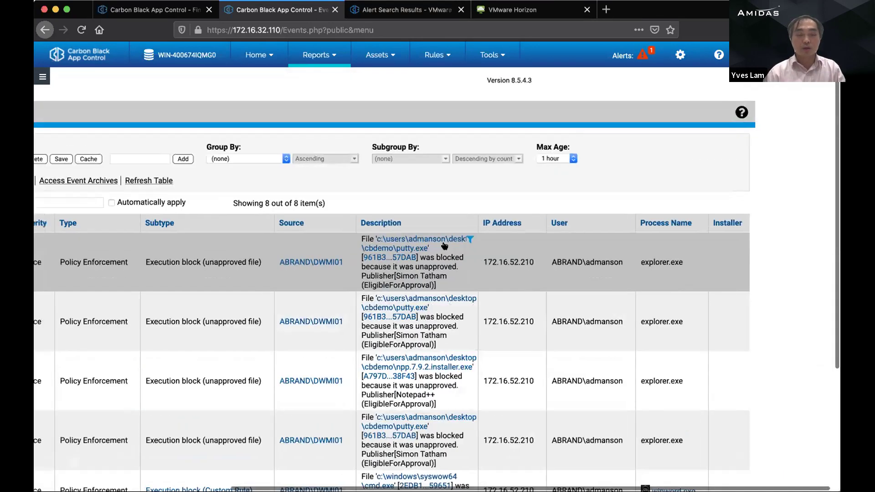
left_click(166, 14)
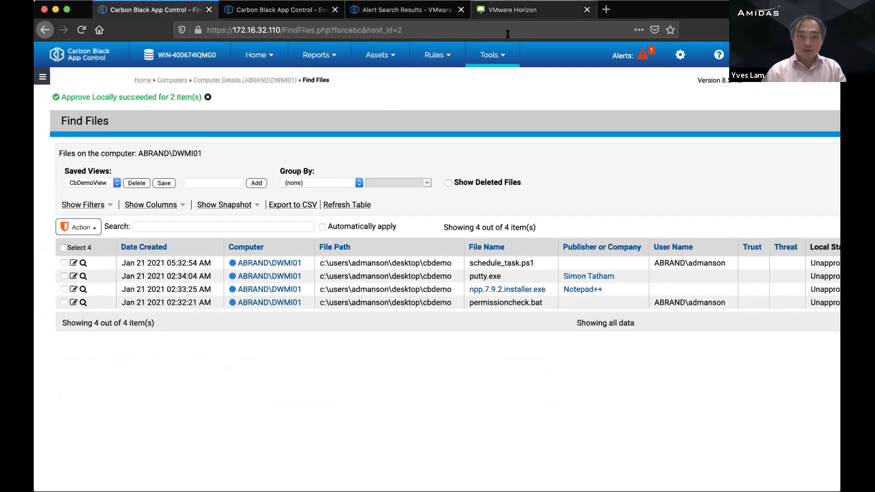
left_click(507, 9)
Step: Scroll the DasCLI output, select the server status Up to date, and bring the CbDemo folder forward
scroll(463, 243, "down", 2)
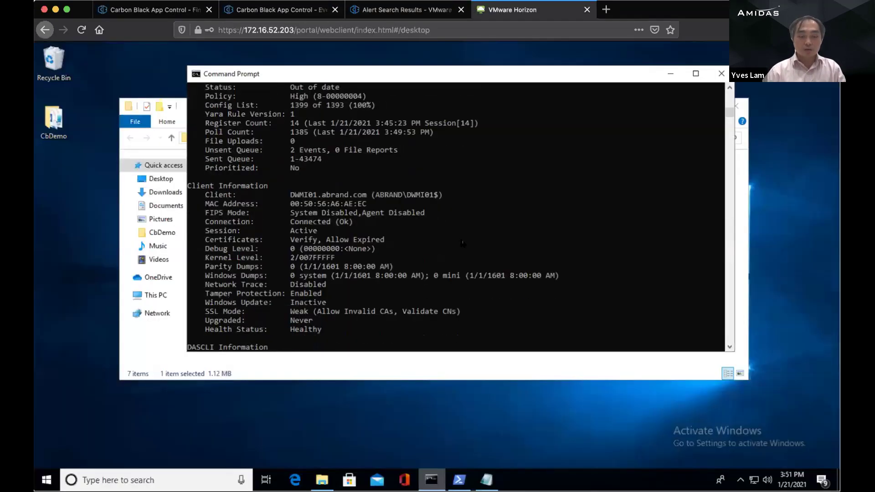
scroll(463, 243, "down", 1)
scroll(488, 235, "up", 4)
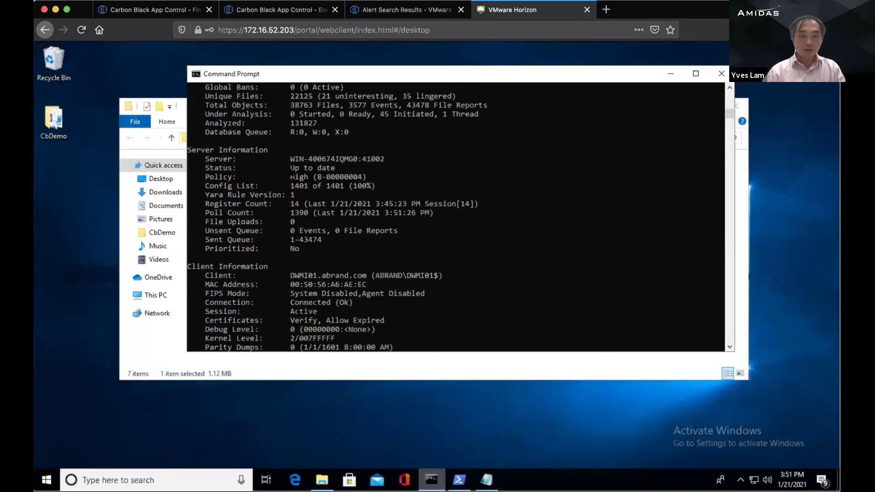
left_click_drag(287, 165, 339, 169)
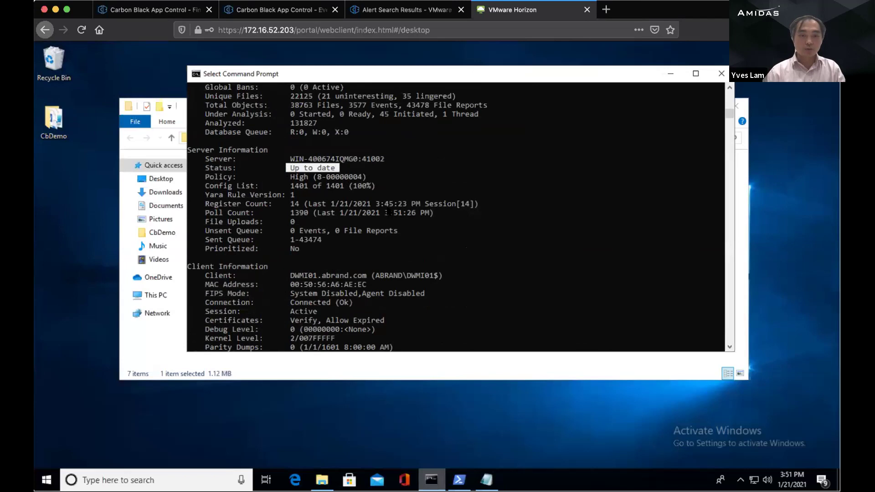
left_click(390, 212)
scroll(388, 211, "down", 1)
scroll(389, 211, "up", 3)
scroll(389, 212, "up", 2)
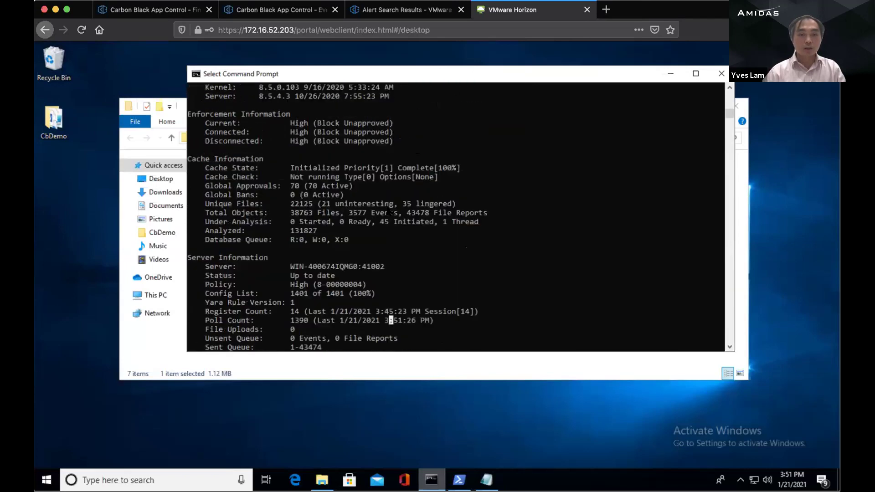
scroll(401, 242, "up", 1)
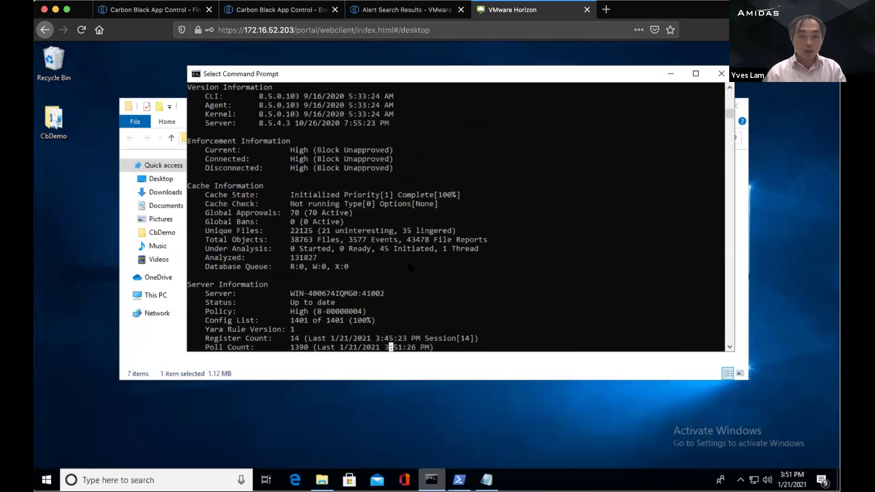
left_click(415, 373)
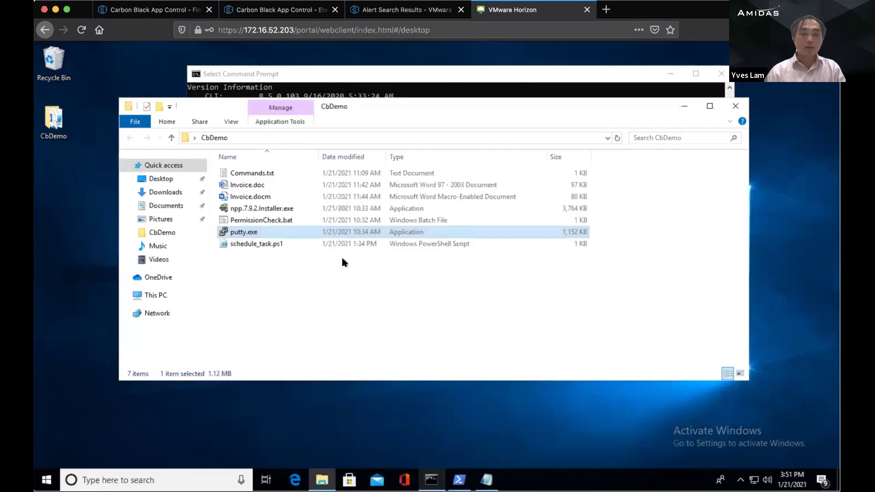
double_click(242, 233)
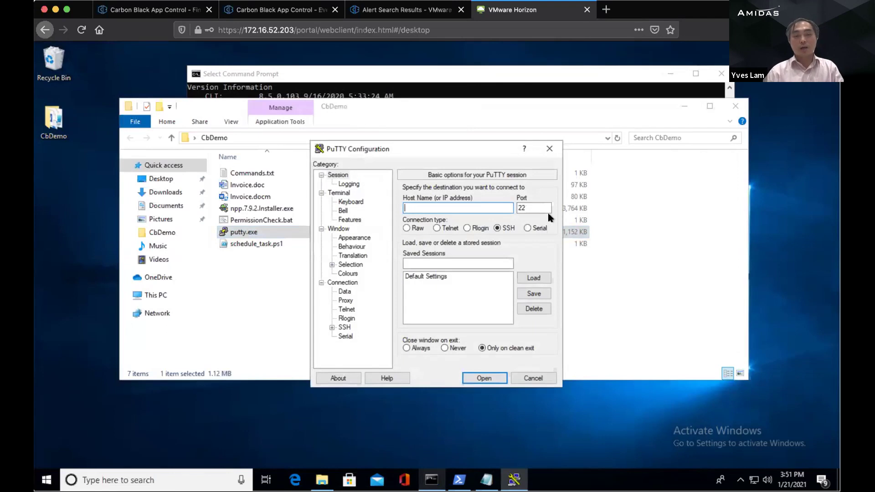
double_click(280, 211)
left_click(397, 338)
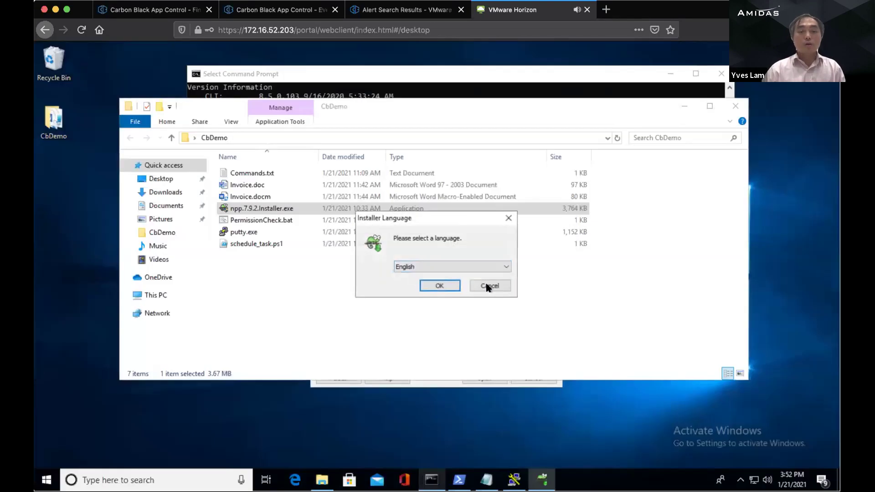
left_click(487, 284)
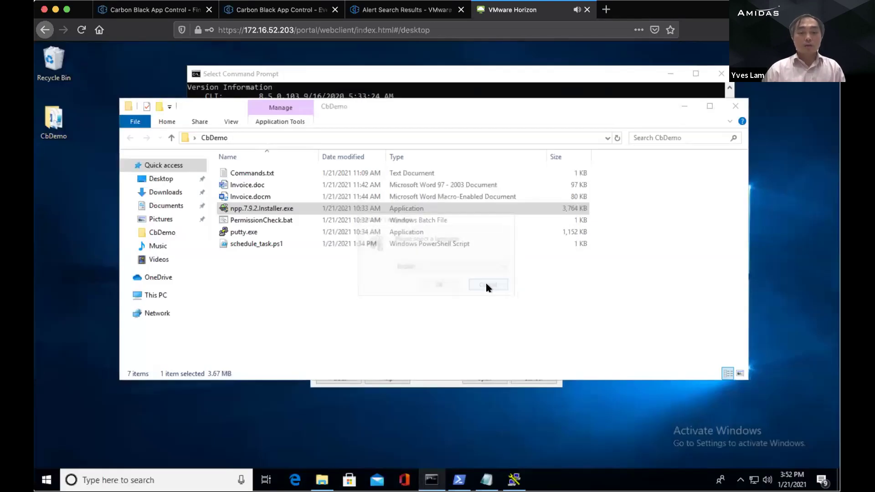
left_click(449, 385)
left_click(533, 378)
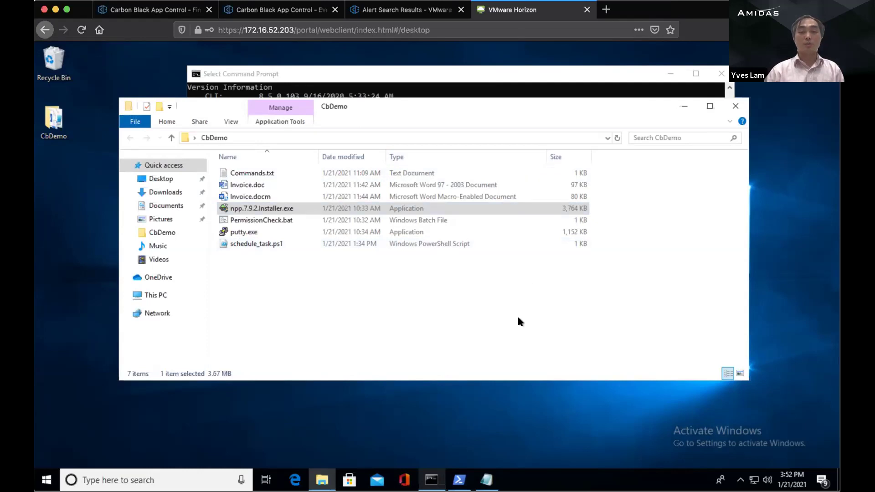
left_click(504, 313)
left_click(294, 207)
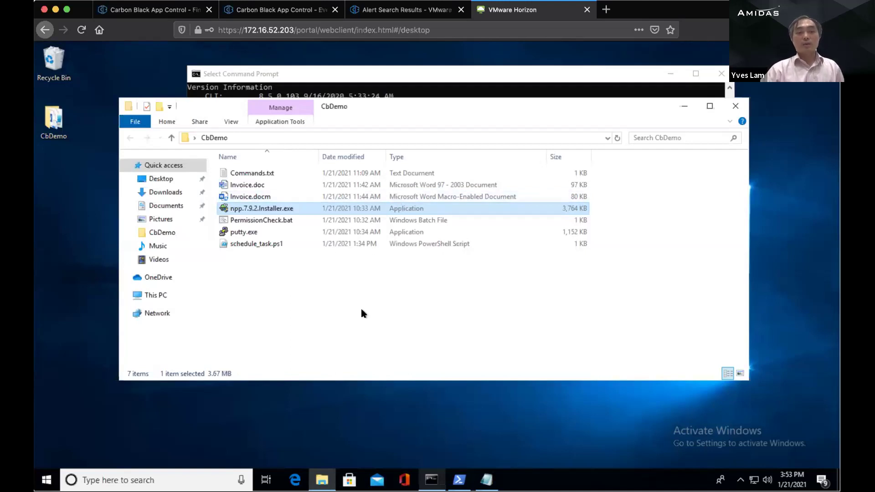
left_click(332, 287)
left_click(277, 231)
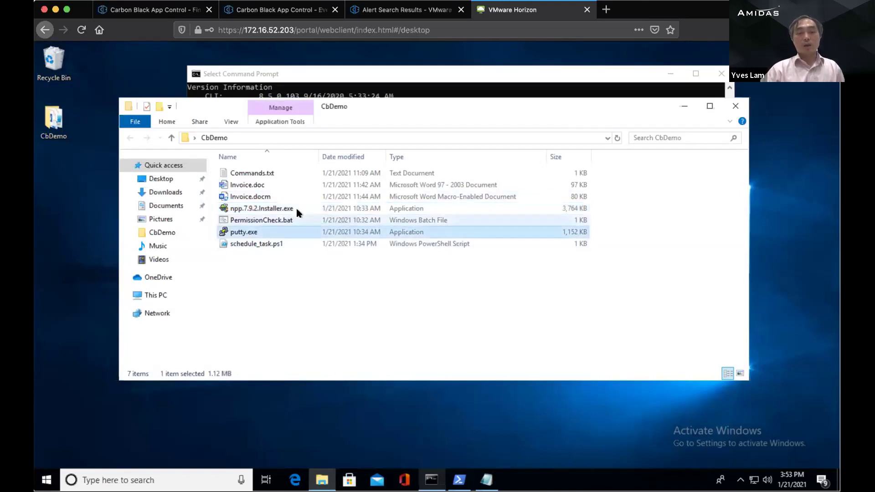
left_click(297, 207)
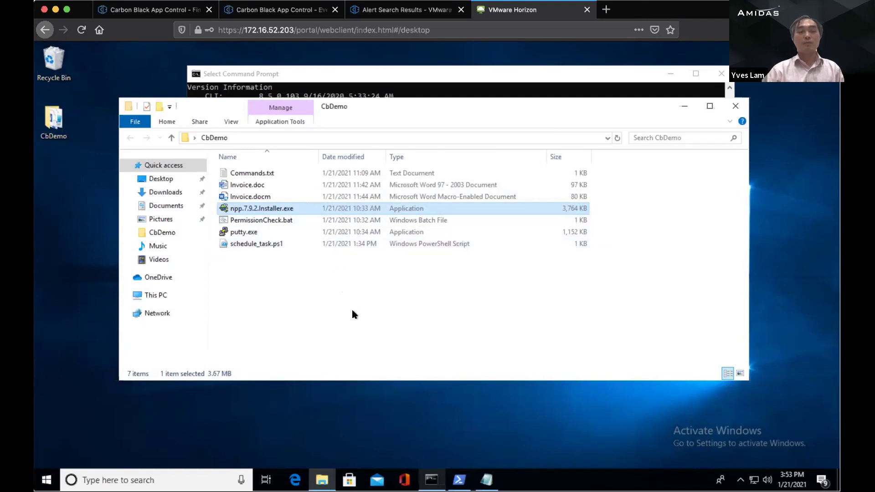
left_click(276, 231)
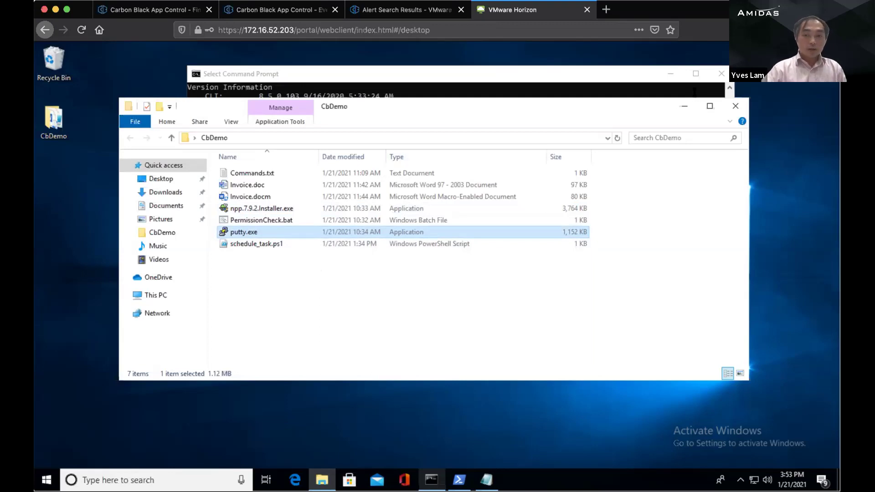
Step: Minimize the open windows and create a new text document named Test.txt on the desktop
left_click(681, 105)
left_click(671, 74)
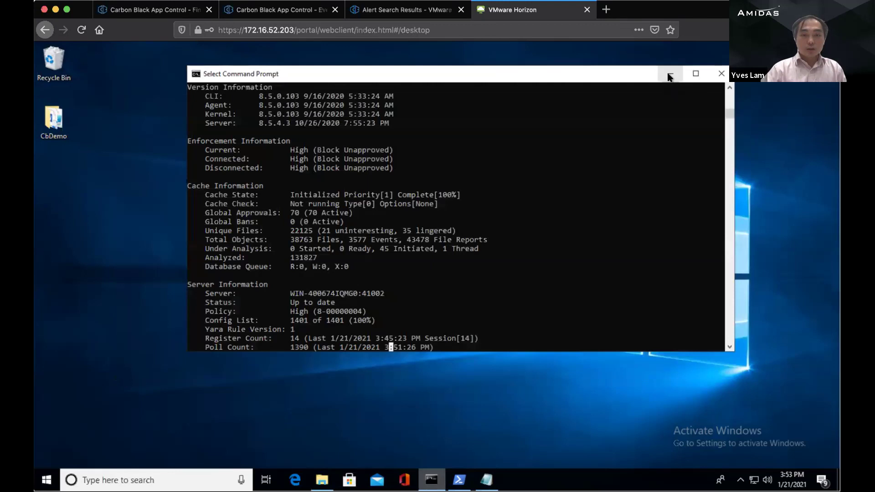
right_click(209, 148)
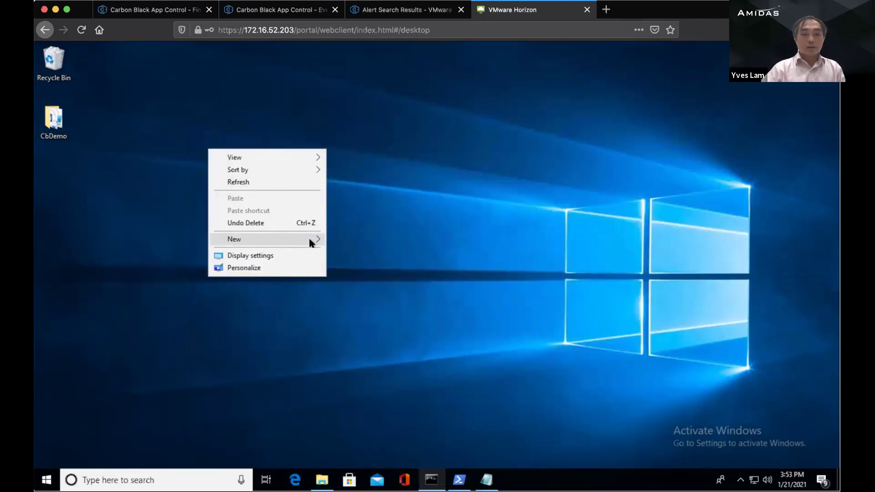
mouse_move(308, 238)
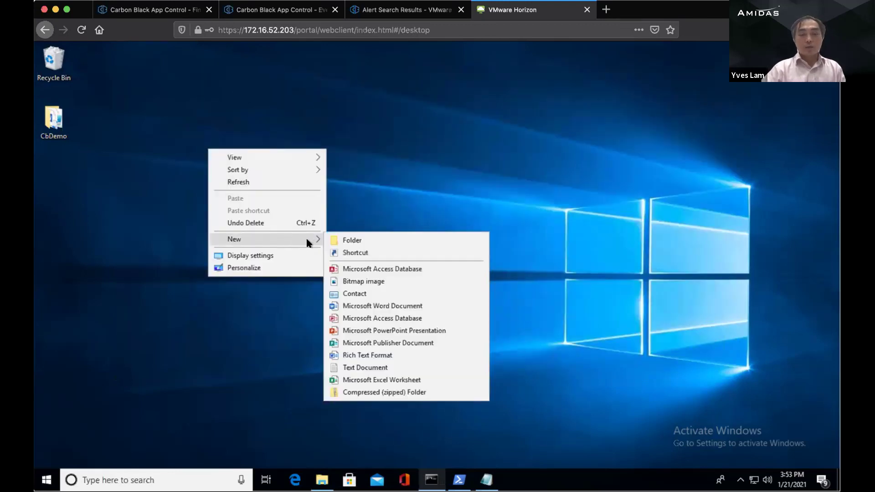
left_click(355, 369)
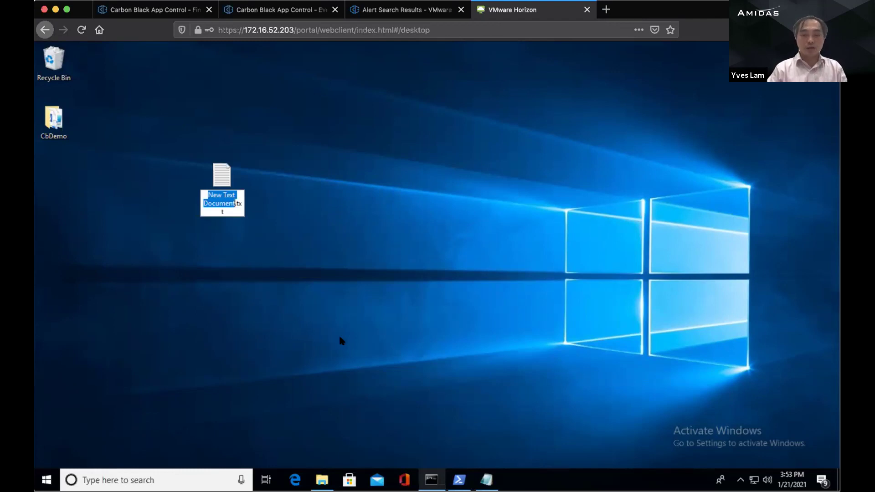
type("Te")
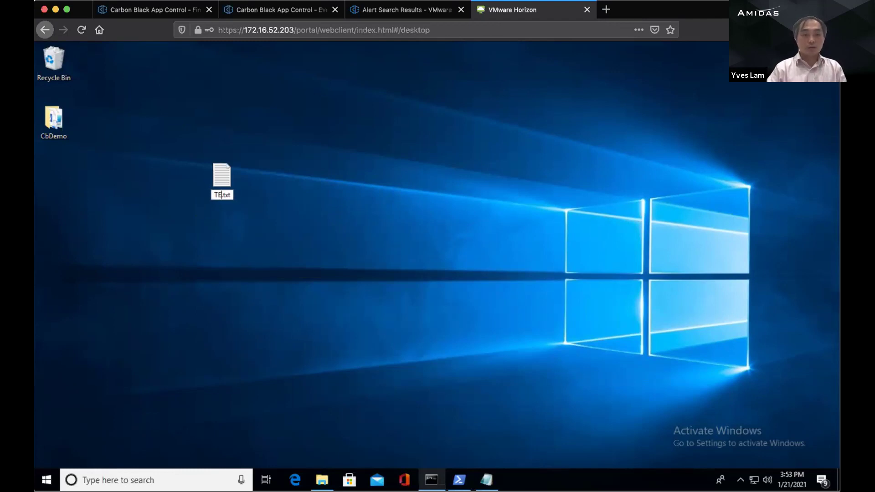
type("st")
key("Return")
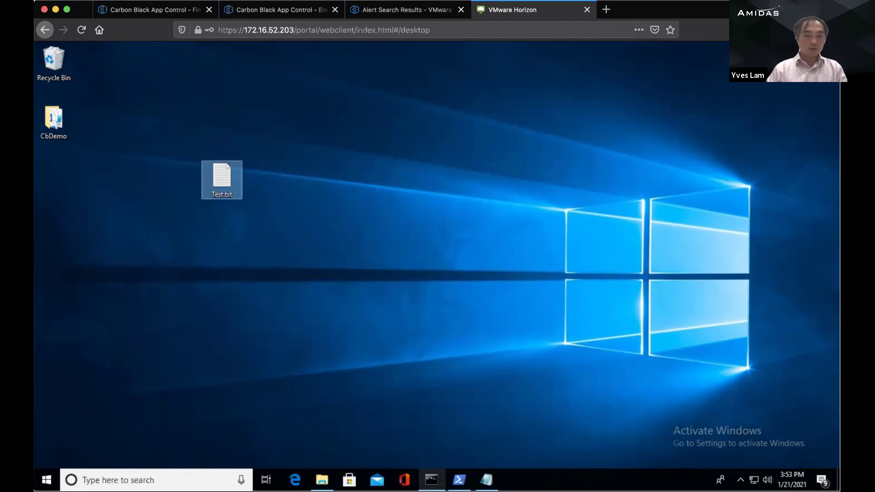
Step: Edit Test.txt in Notepad to contain 'dir c: > abc.txt' and save it
right_click(226, 194)
left_click(254, 226)
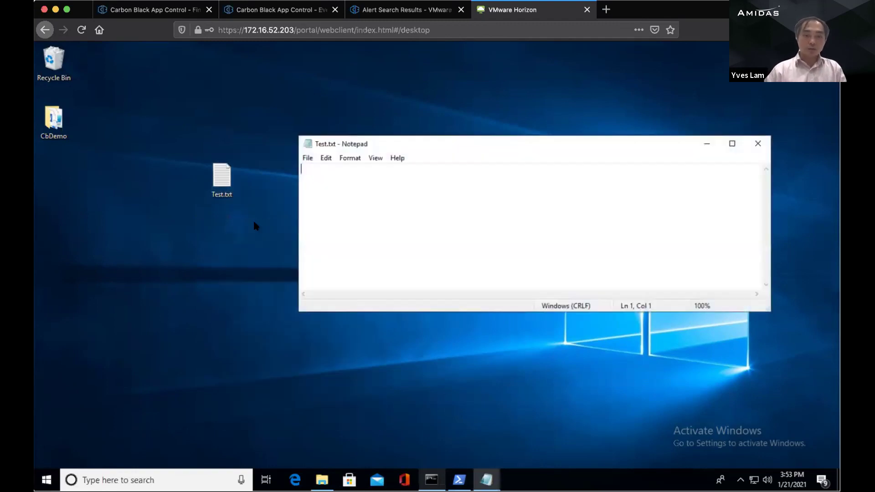
type("test")
key("BackSpace")
key("BackSpace")
key("BackSpace")
key("BackSpace")
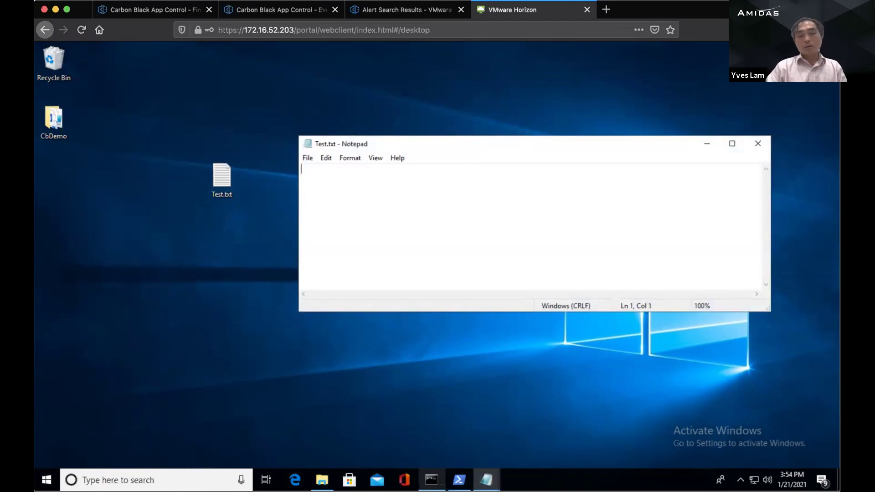
type("dir ")
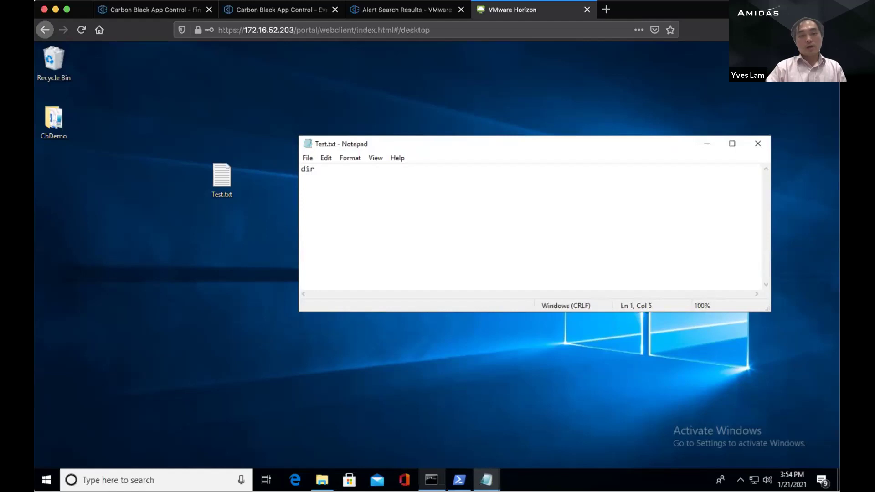
type("c:")
key("BackSpace")
key("BackSpace")
type(">")
key("BackSpace")
key("BackSpace")
type("c:\\")
key("BackSpace")
type("> t")
key("BackSpace")
type("abc.txt")
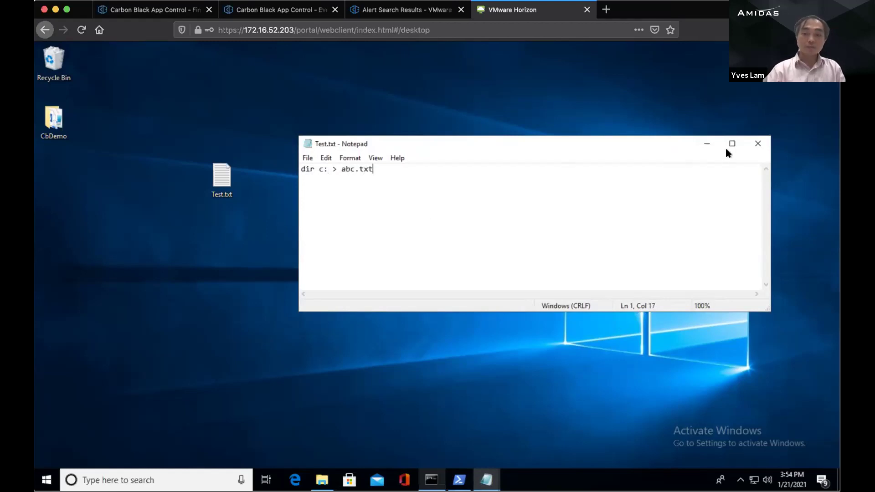
left_click(758, 144)
left_click(401, 268)
Step: Rename Test.txt on the Horizon desktop to Test.bat
right_click(219, 195)
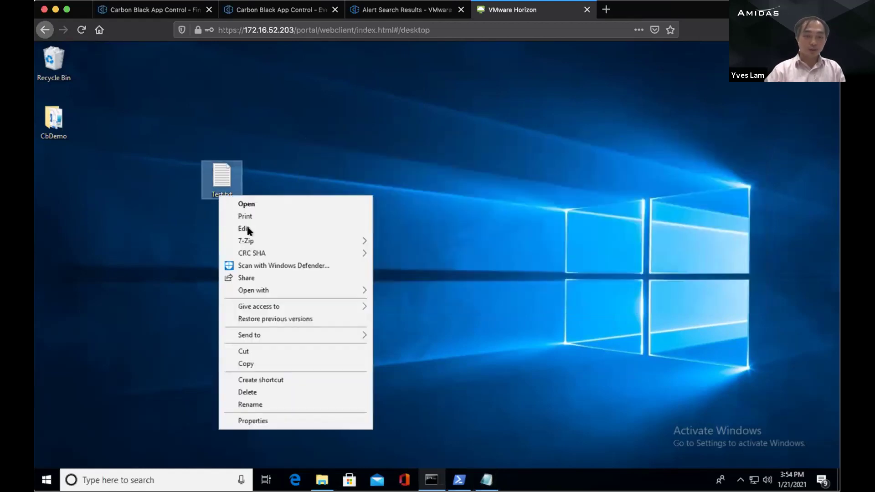
left_click(254, 403)
key("End")
key("BackSpace")
key("BackSpace")
key("BackSpace")
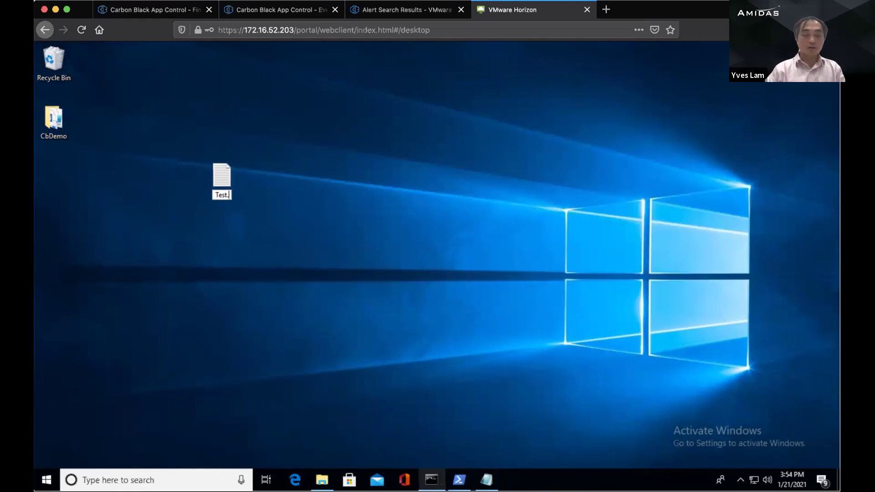
type("bat")
key("Return")
key("Return")
right_click(224, 175)
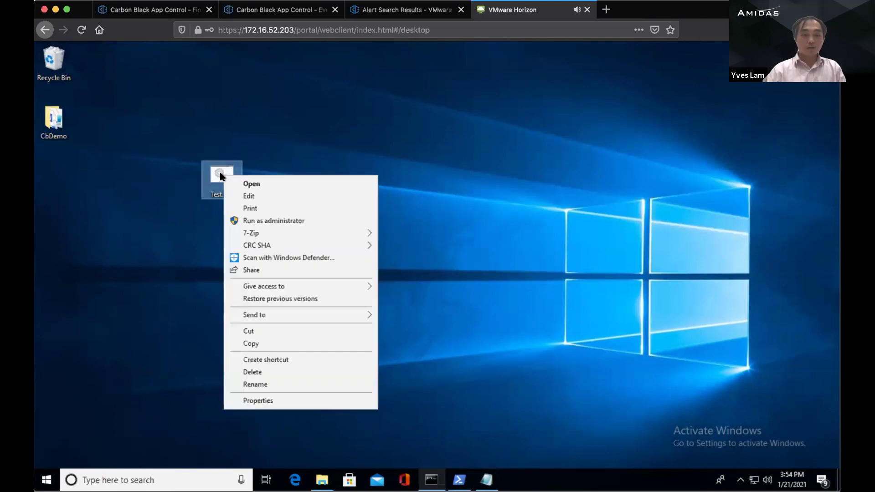
left_click(502, 296)
Step: In Command Prompt, run cd .. and dir to reach the Desktop folder, then run Test.bat
left_click(431, 479)
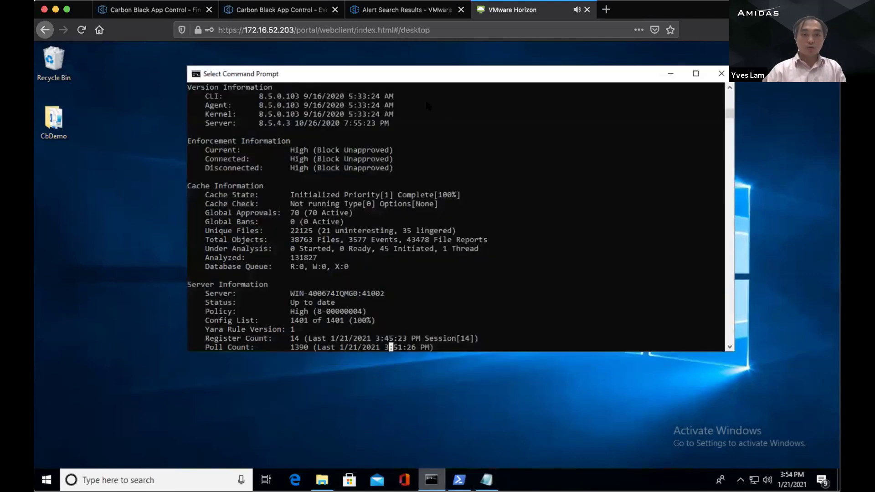
left_click_drag(419, 82, 488, 85)
key("Return")
key("Return")
key("Return")
key("Return")
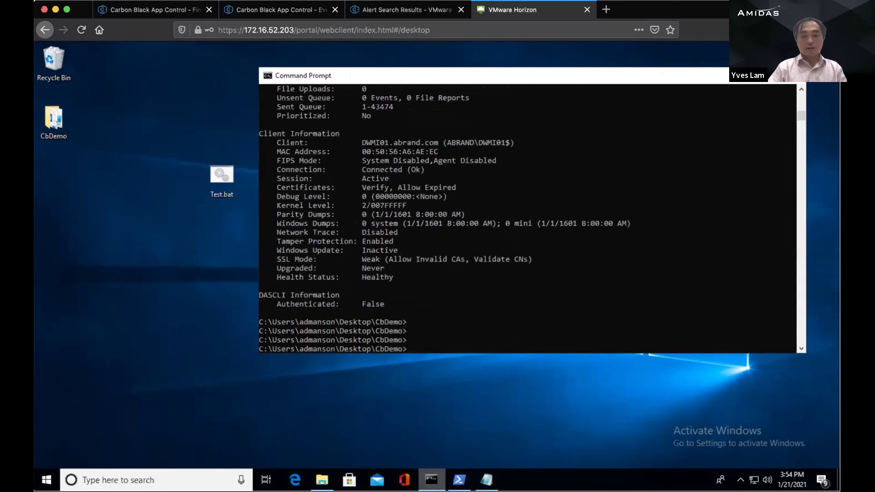
type("cd")
key("Return")
key("Return")
type("cd ..")
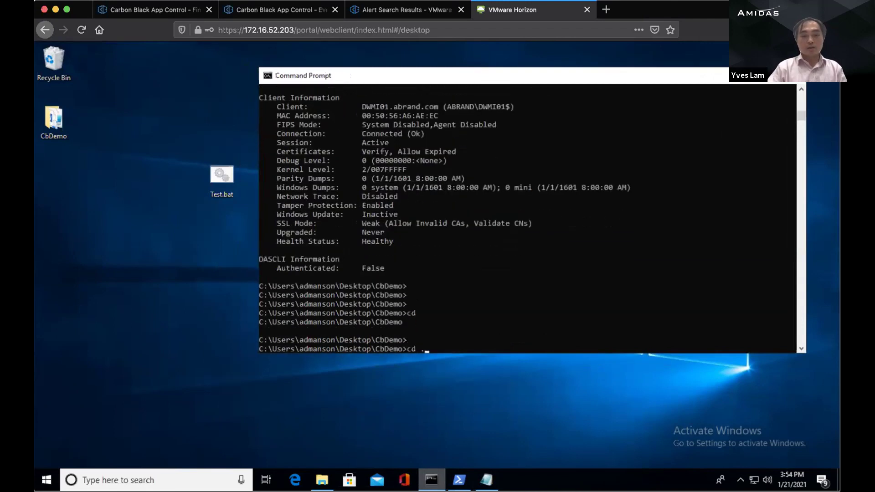
key("Return")
type("dir")
key("Return")
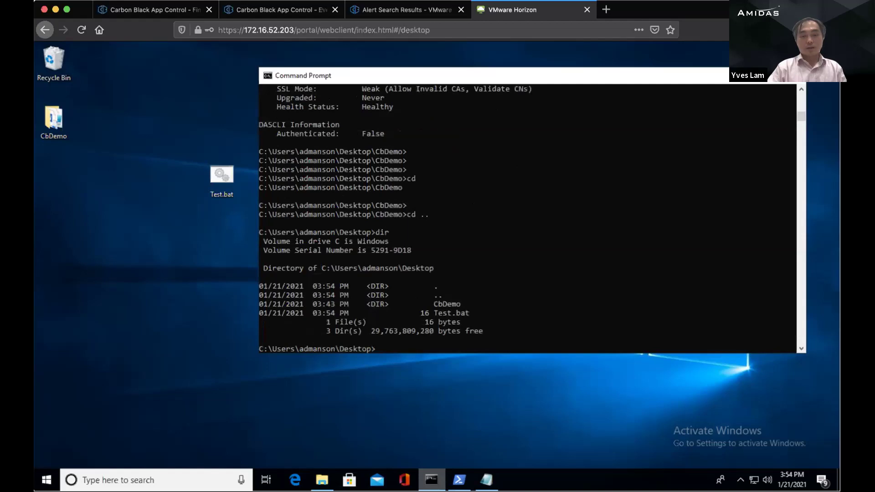
type("Test.bat")
key("Return")
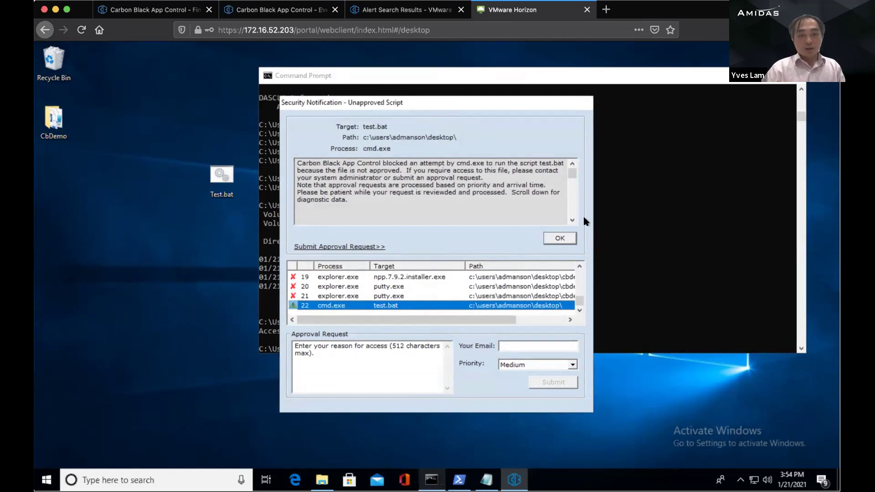
Step: Acknowledge the Unapproved Script security notice for Test.bat, then select its desktop icon
left_click(568, 237)
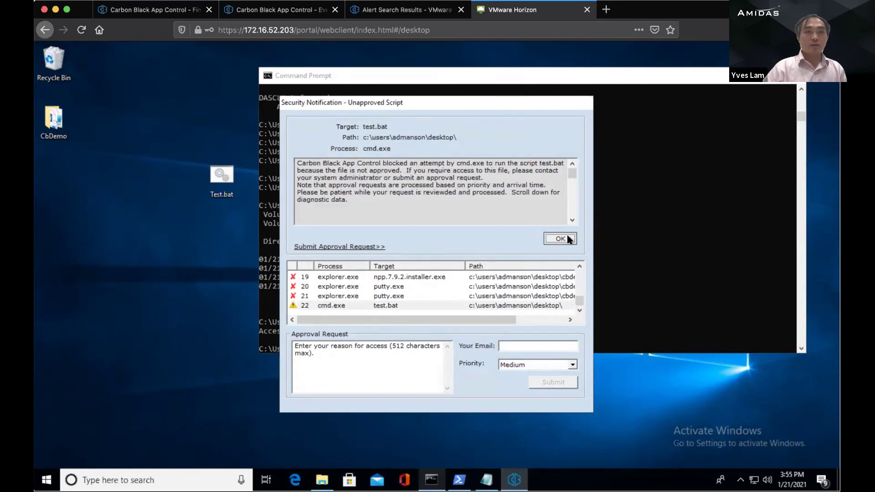
left_click(567, 237)
left_click(225, 175)
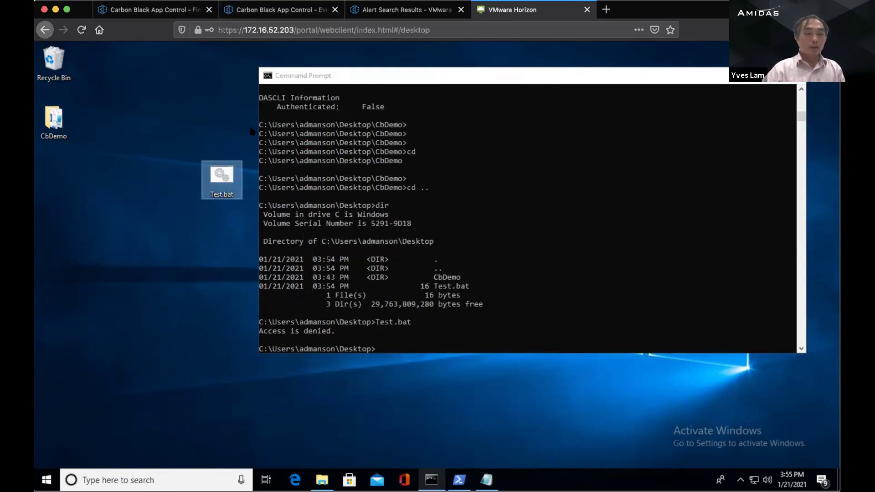
Step: Minimize the CbDemo folder window and move Test.bat below CbDemo on the desktop
left_click(321, 479)
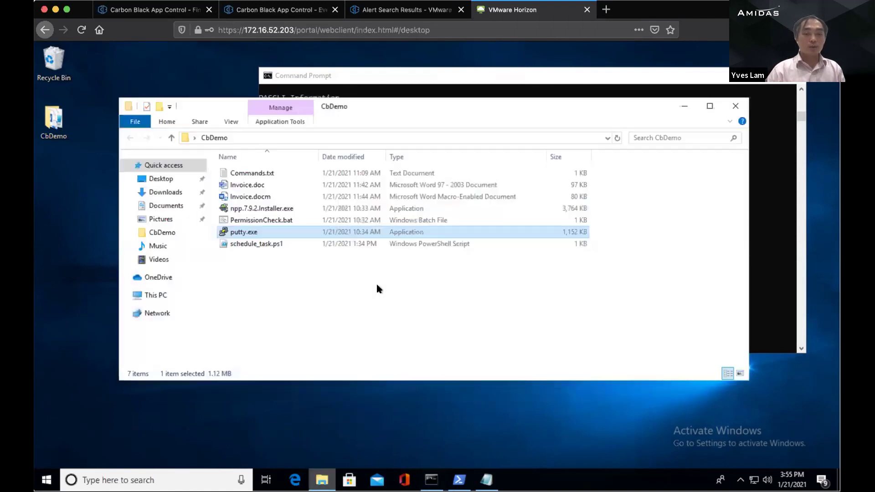
left_click(258, 286)
left_click(684, 106)
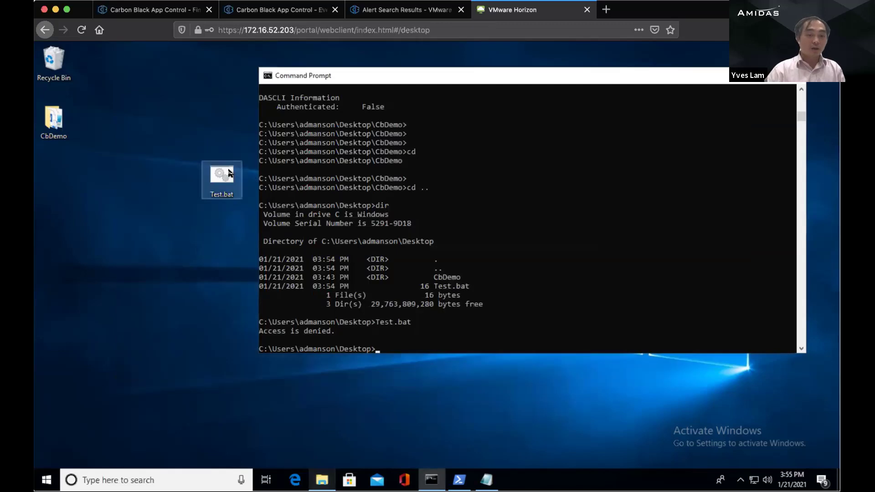
left_click(229, 173)
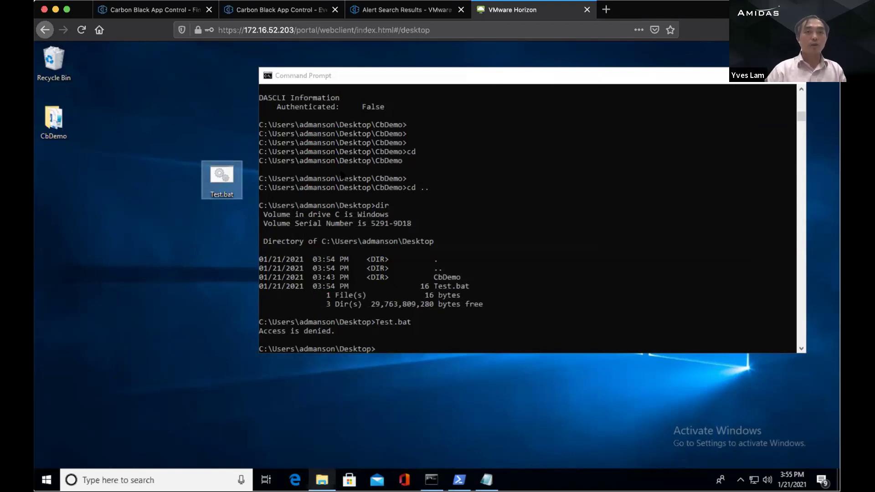
left_click_drag(113, 150, 54, 164)
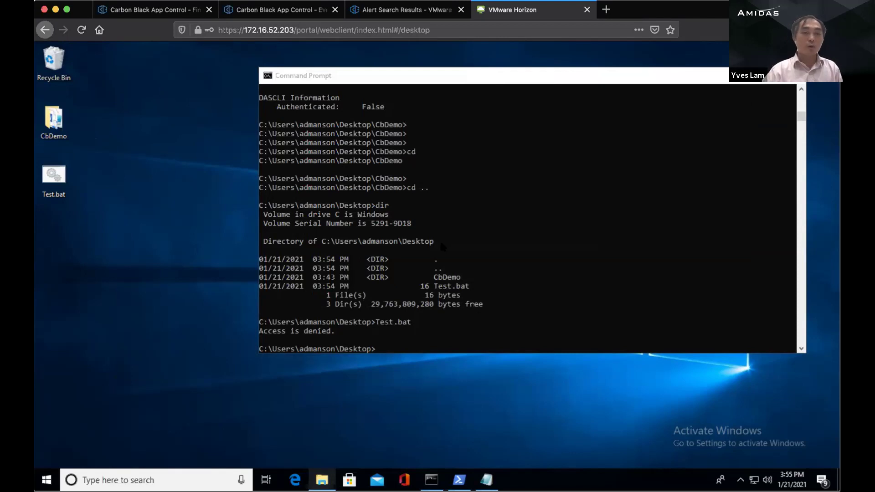
Step: Return to Carbon Black EDR and open the Office Attack watchlist from the sidebar
left_click(156, 14)
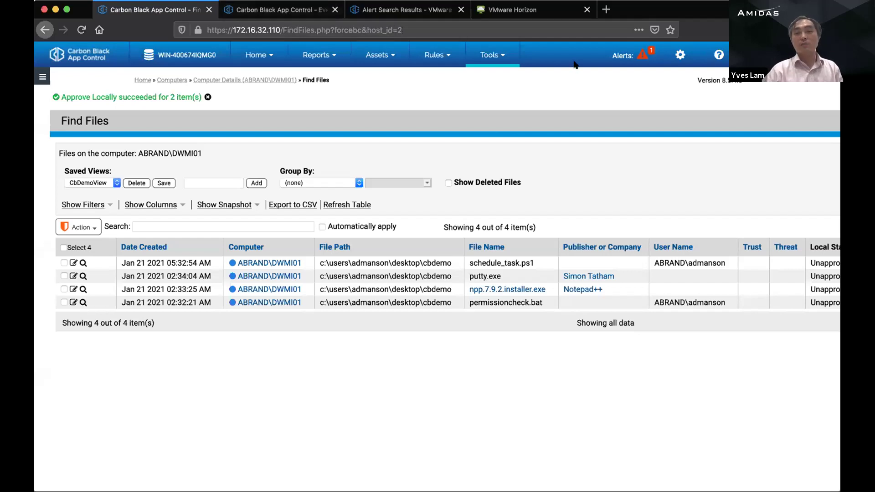
left_click(557, 10)
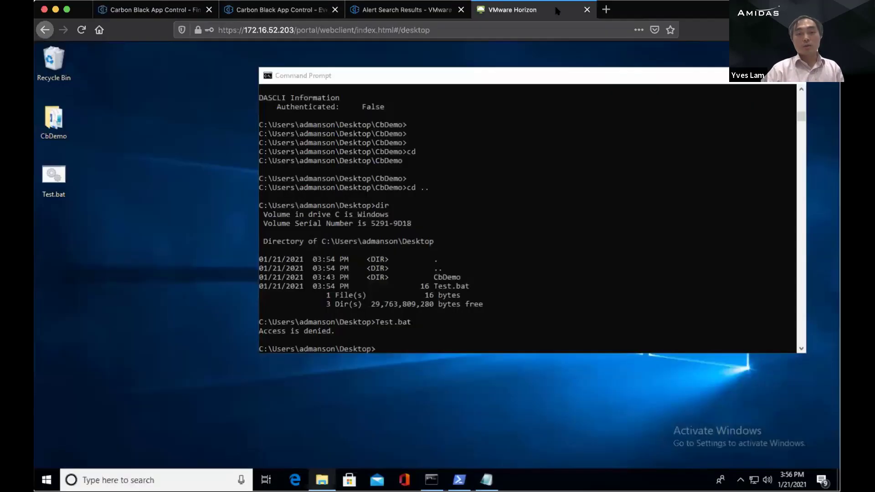
left_click(401, 9)
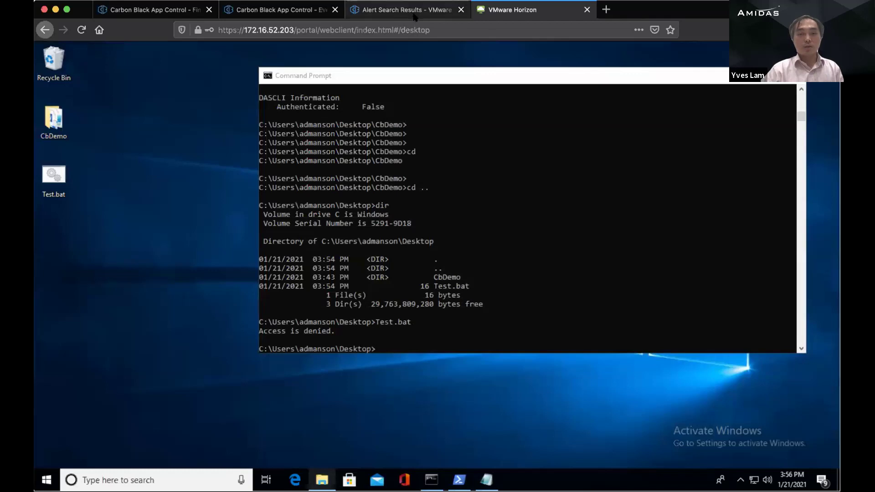
left_click(53, 142)
left_click(53, 121)
left_click(52, 142)
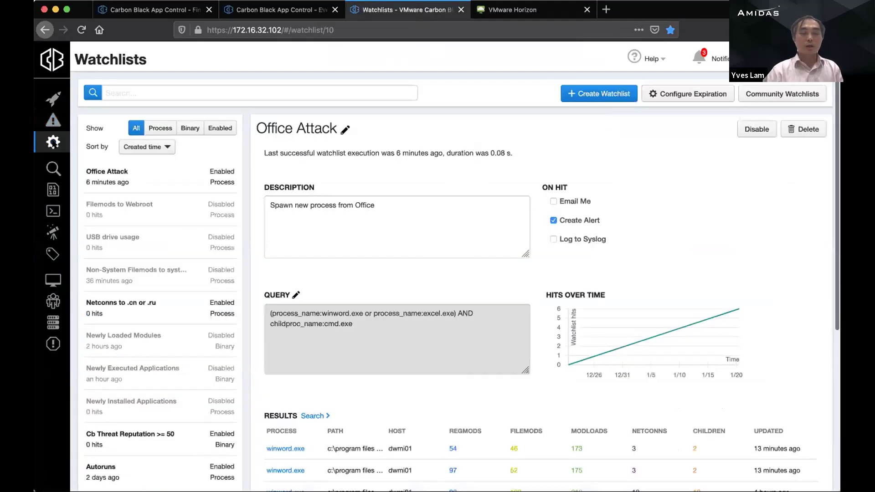
left_click(53, 128)
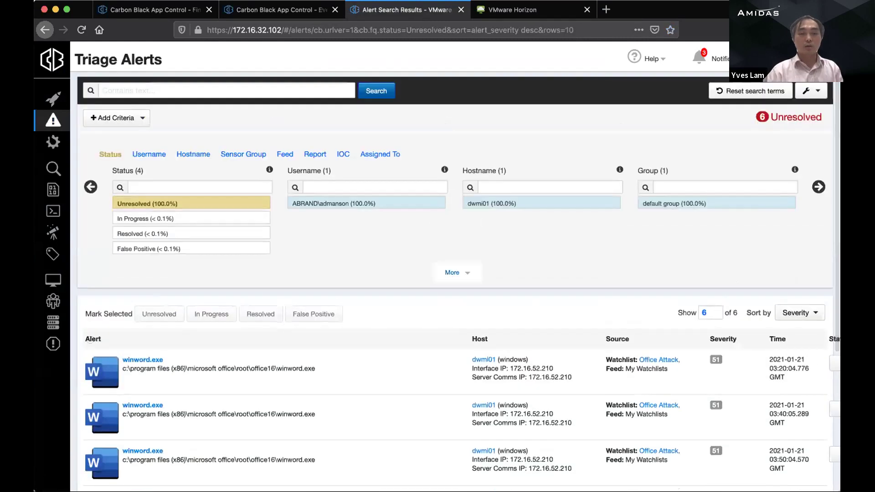
scroll(53, 139, "down", 1)
scroll(49, 143, "up", 1)
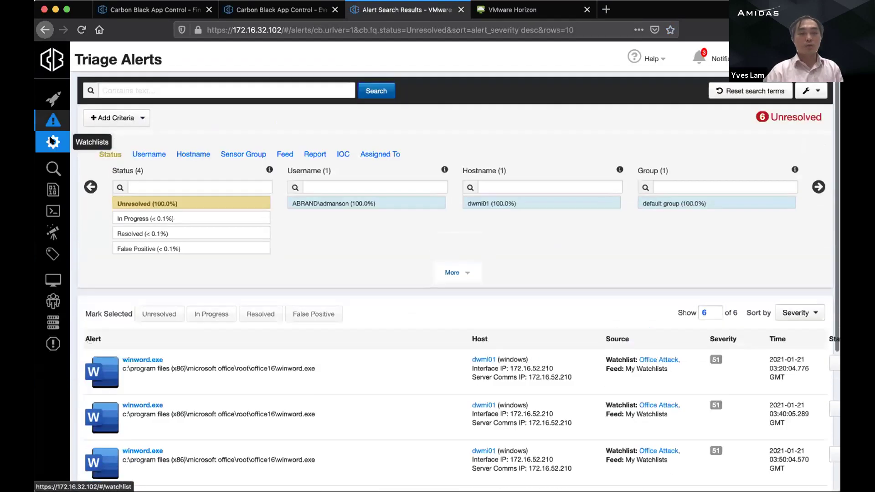
left_click(49, 143)
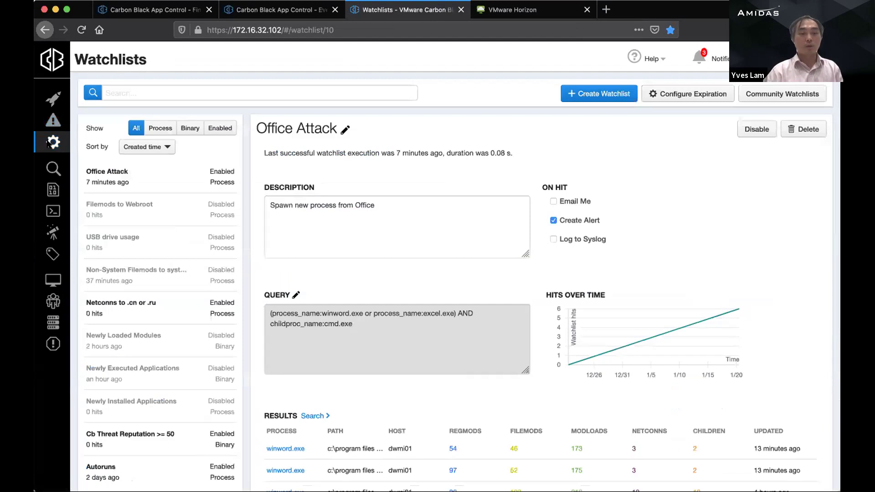
scroll(48, 143, "down", 1)
scroll(453, 116, "up", 1)
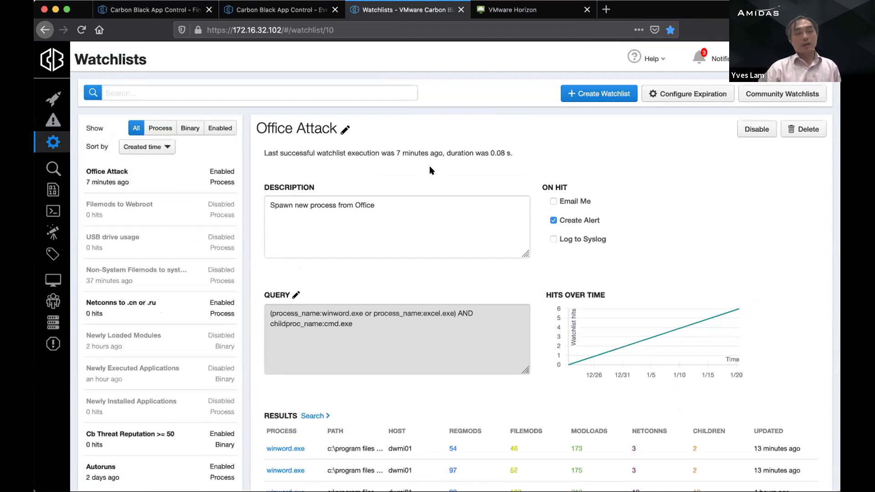
scroll(298, 215, "down", 1)
scroll(298, 215, "up", 1)
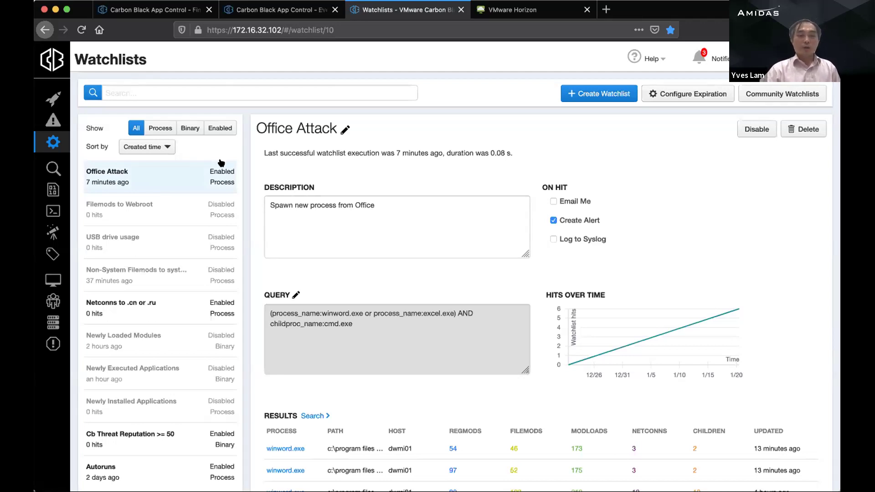
scroll(224, 174, "down", 1)
scroll(226, 176, "up", 1)
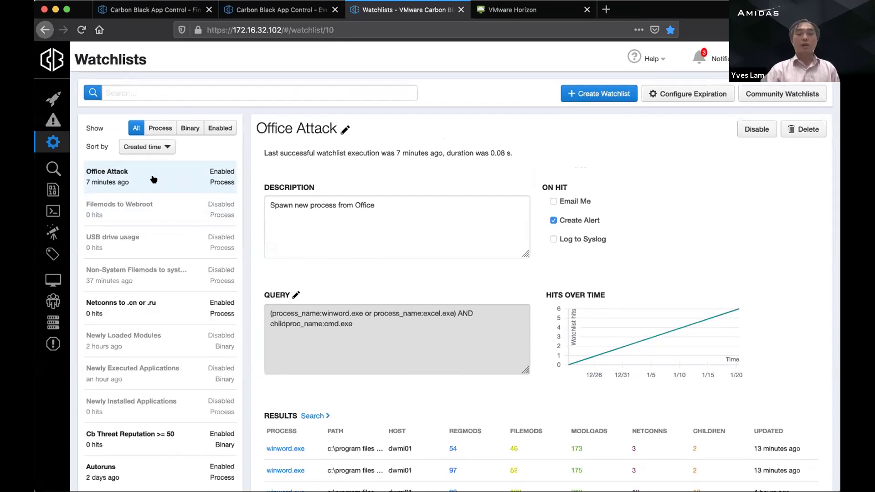
scroll(415, 242, "down", 3)
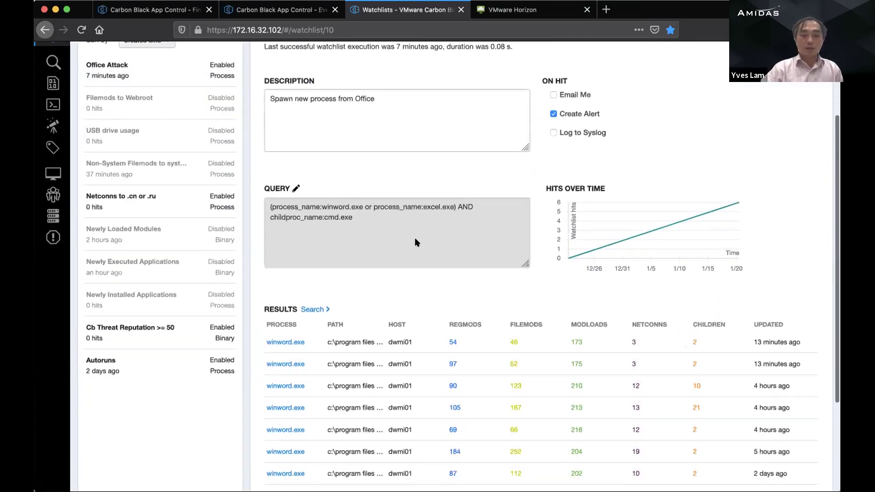
scroll(414, 241, "down", 2)
scroll(415, 241, "up", 5)
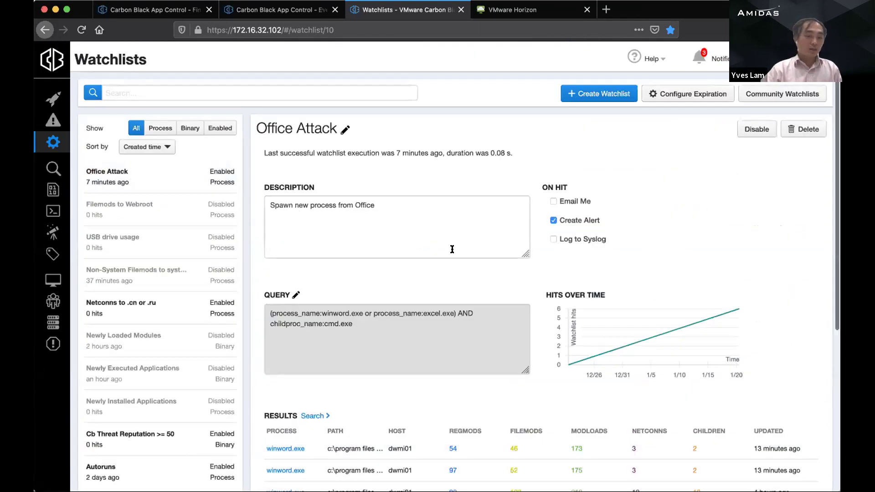
mouse_move(363, 325)
left_mouse_down()
mouse_move(319, 312)
mouse_move(266, 314)
mouse_move(360, 315)
left_mouse_up()
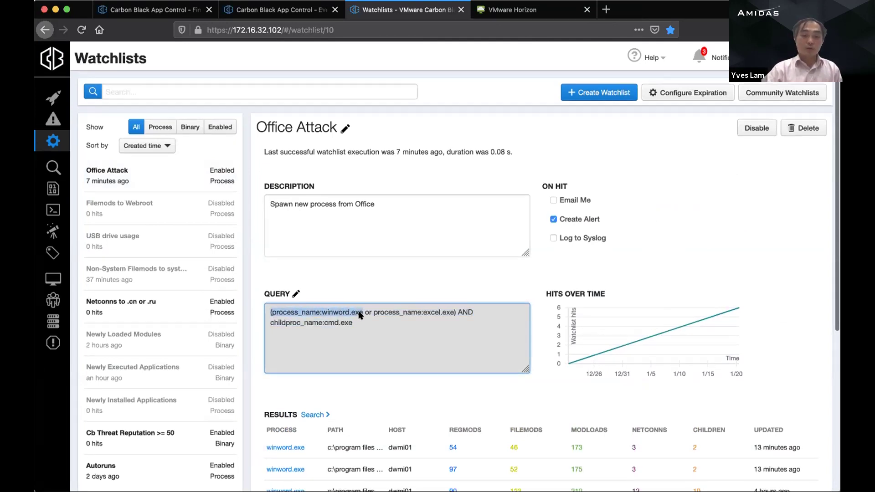
left_click_drag(456, 312, 328, 314)
left_click_drag(387, 326, 325, 327)
scroll(325, 328, "down", 3)
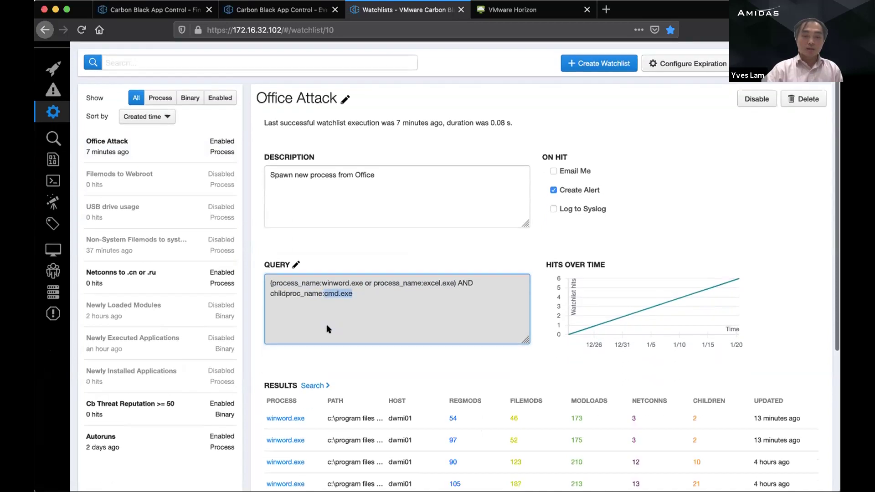
left_click(352, 272)
scroll(352, 272, "down", 2)
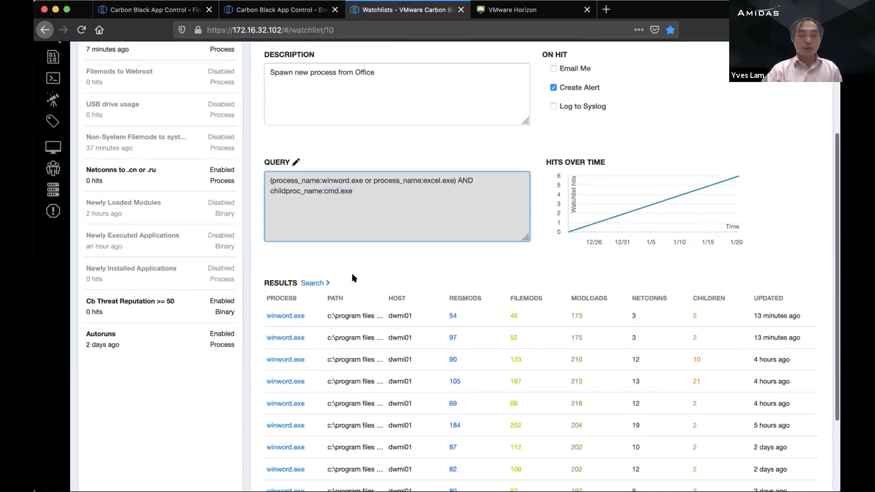
scroll(352, 280, "up", 2)
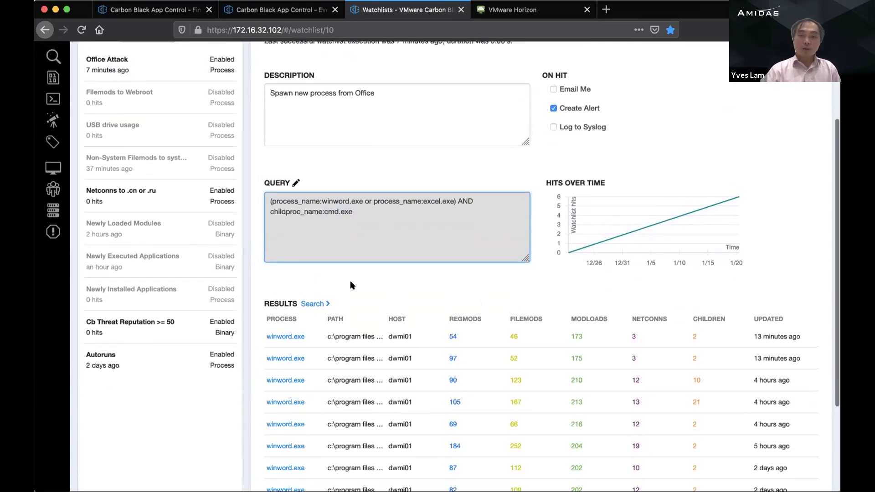
scroll(546, 188, "up", 1)
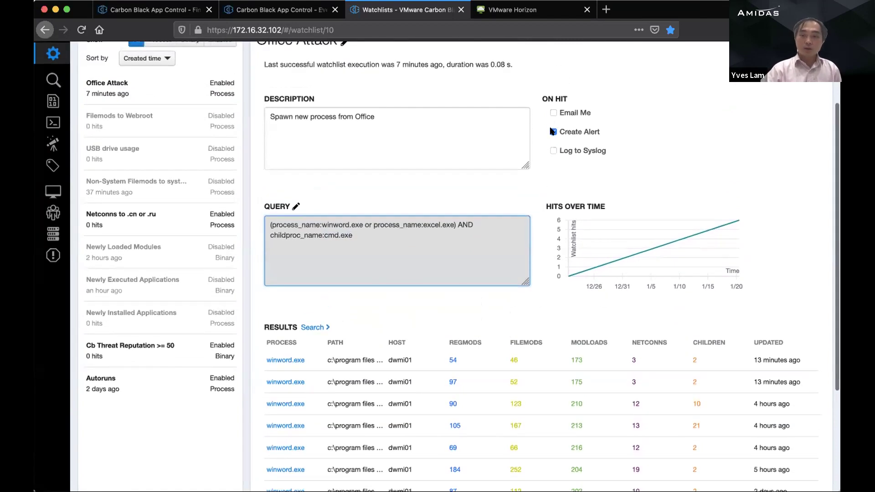
scroll(481, 181, "down", 4)
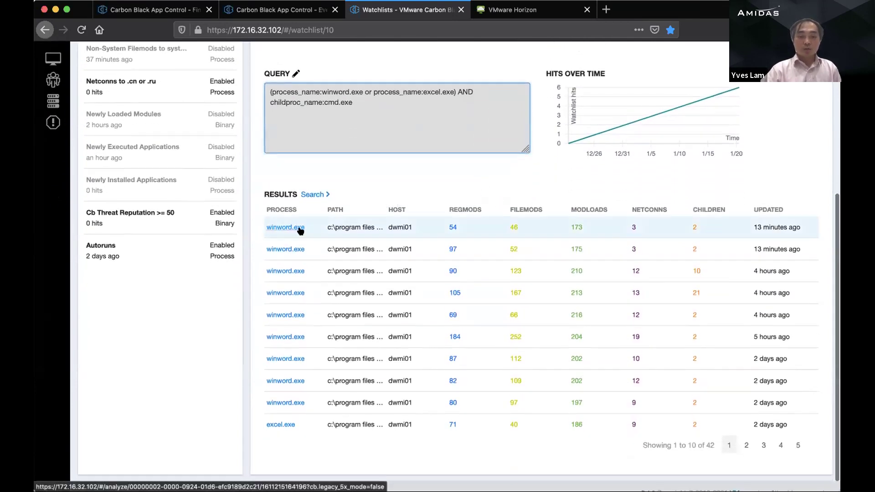
double_click(394, 230)
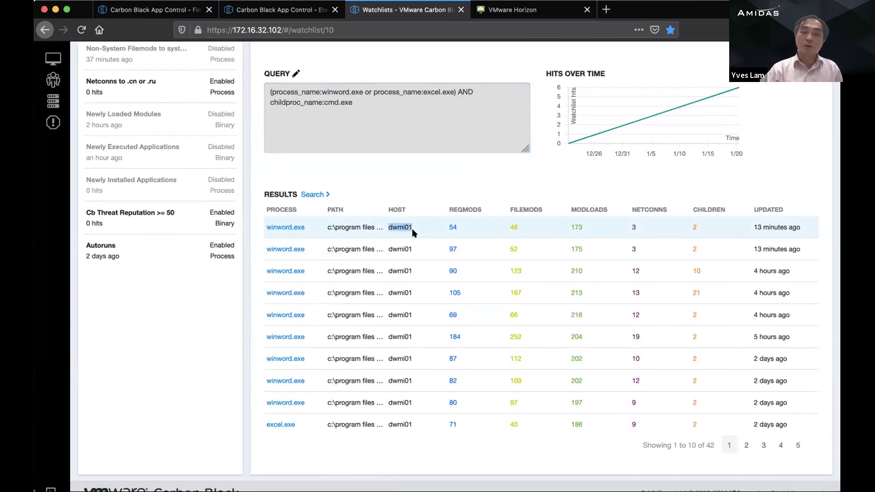
left_click(634, 228)
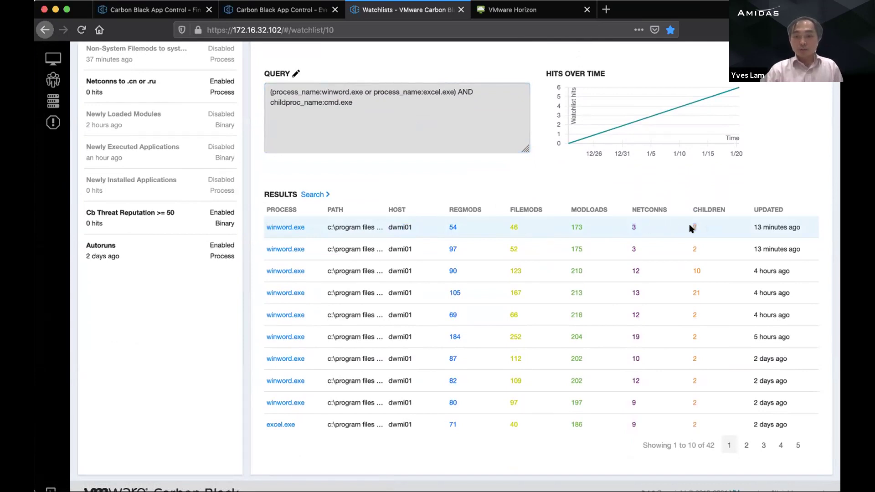
left_click_drag(565, 228, 588, 228)
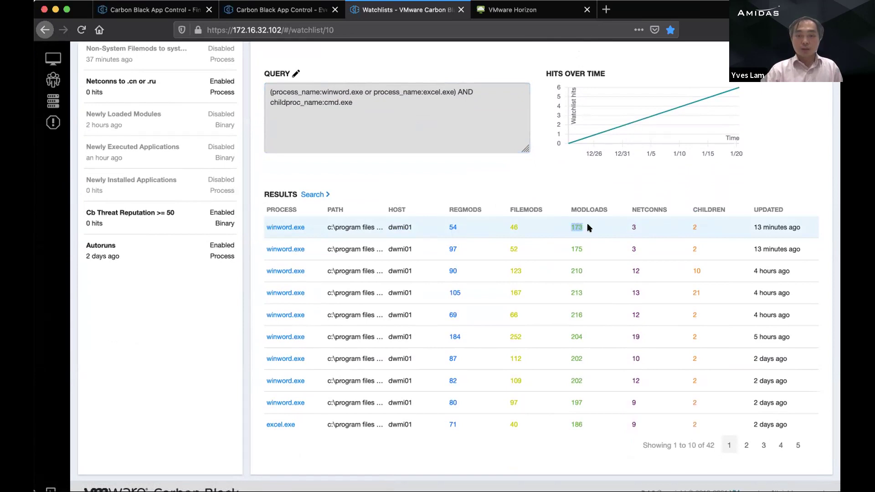
left_click(495, 223)
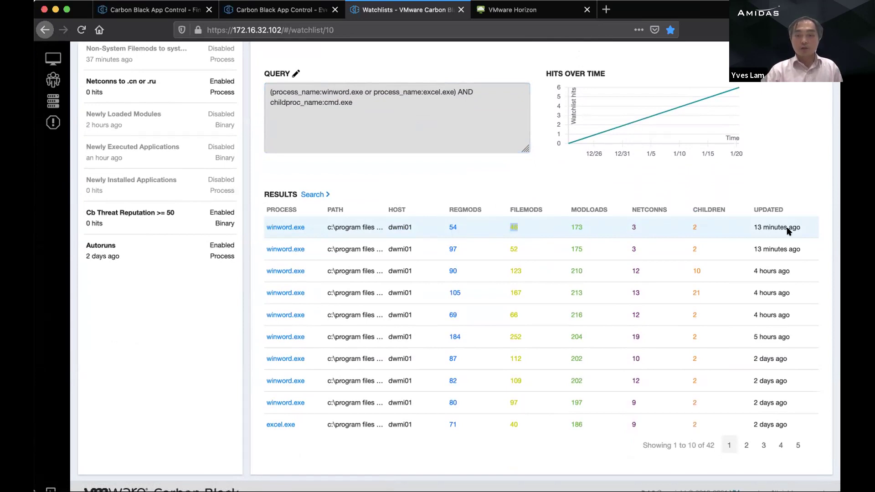
left_click_drag(751, 226, 800, 228)
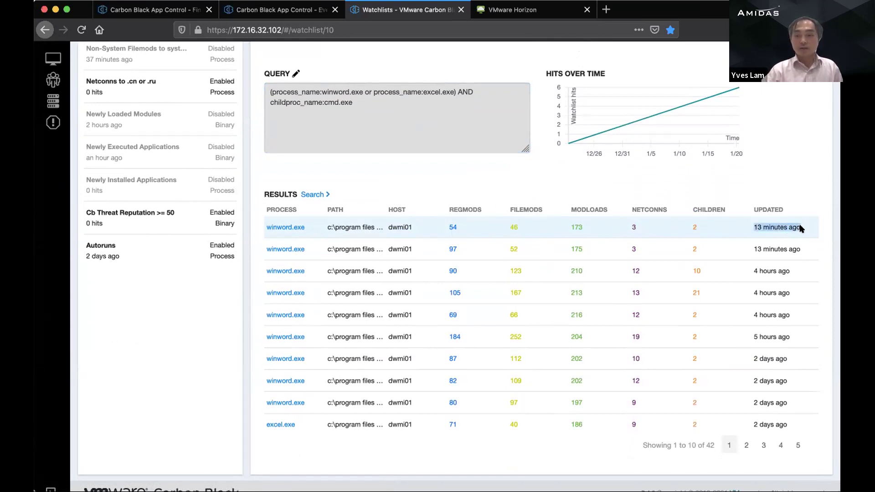
Step: Open the first winword.exe hit's process analysis and zoom the process tree out and back in
left_click(294, 228)
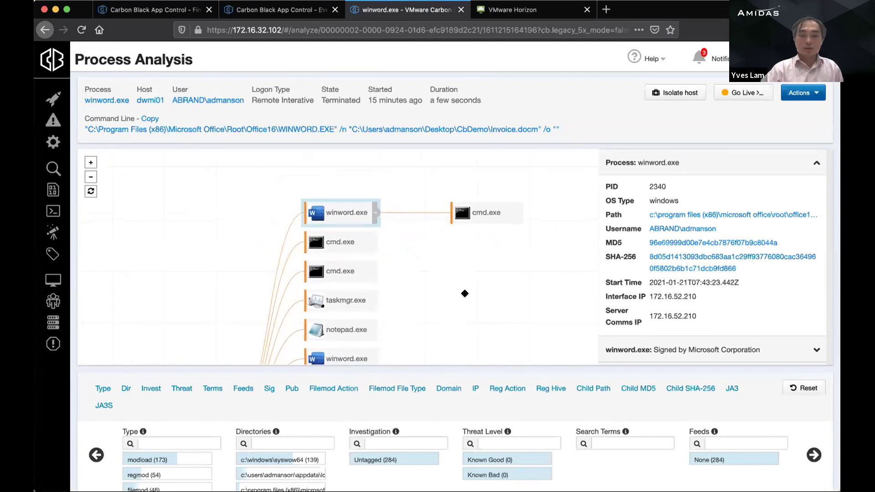
scroll(444, 280, "down", 3)
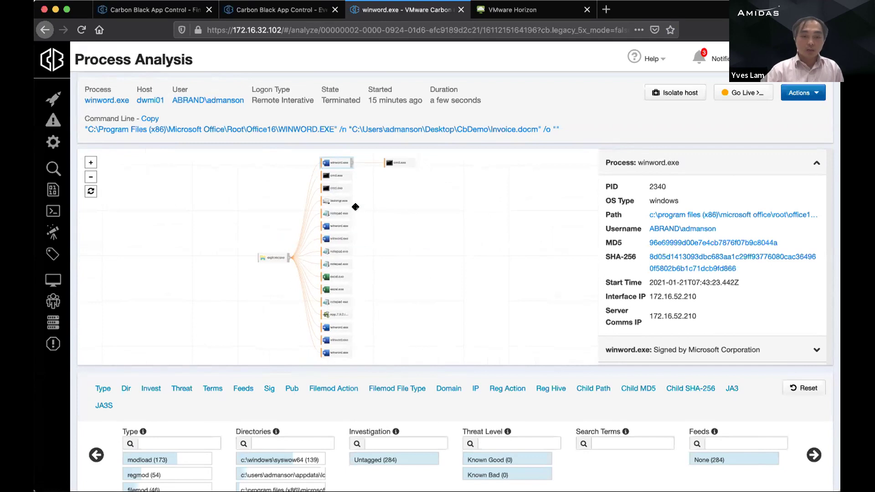
scroll(390, 238, "up", 4)
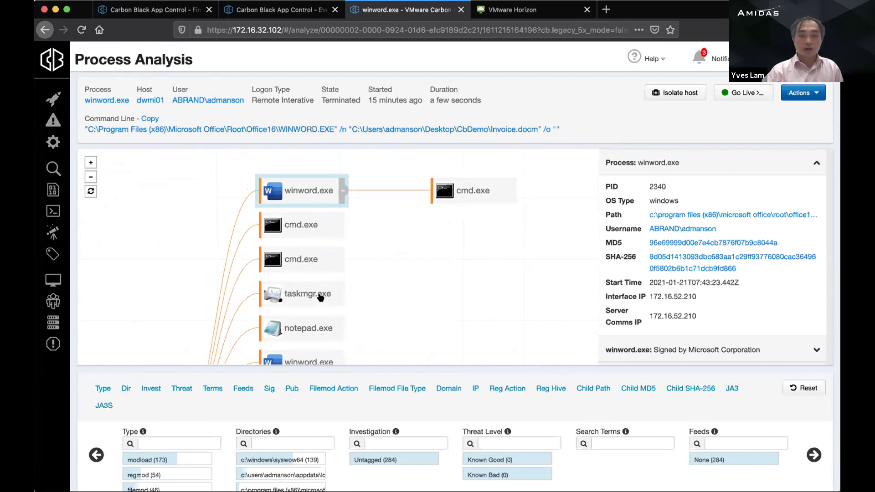
Step: Close Horizon's disconnection notice, relaunch CB_Demo, and return to the winword.exe process analysis
left_click(497, 15)
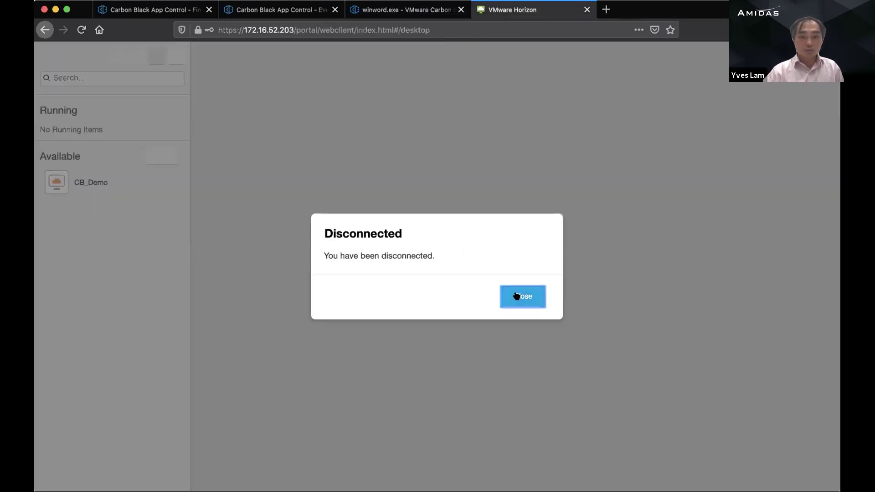
left_click(516, 296)
left_click(407, 16)
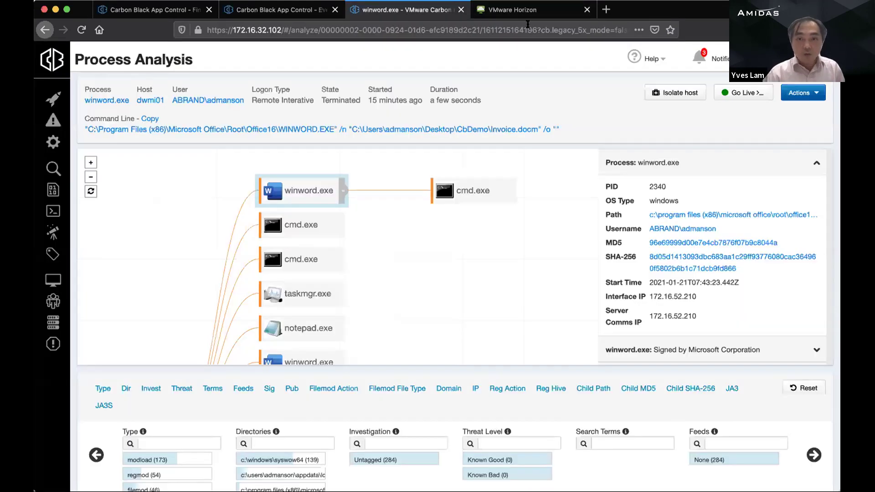
left_click(541, 18)
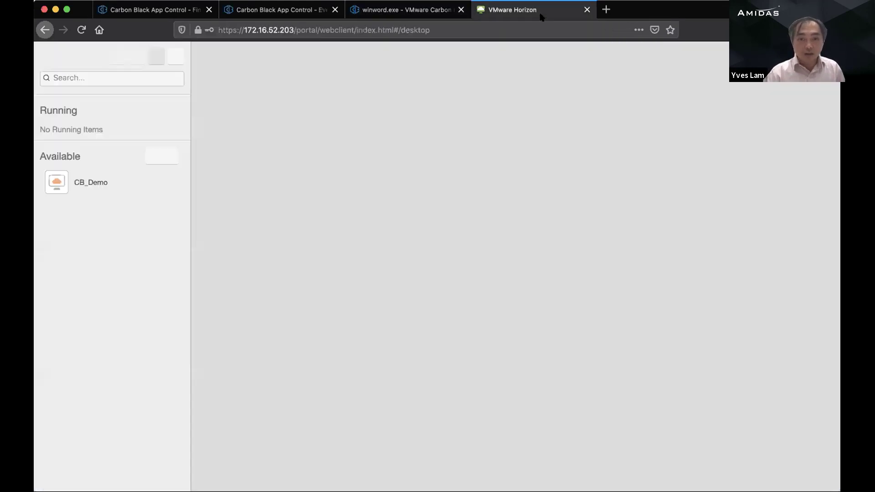
left_click(85, 183)
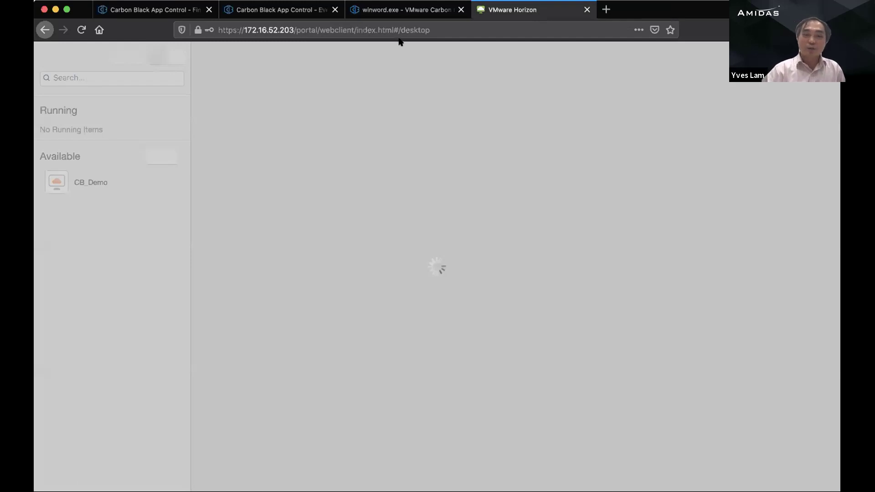
left_click(400, 14)
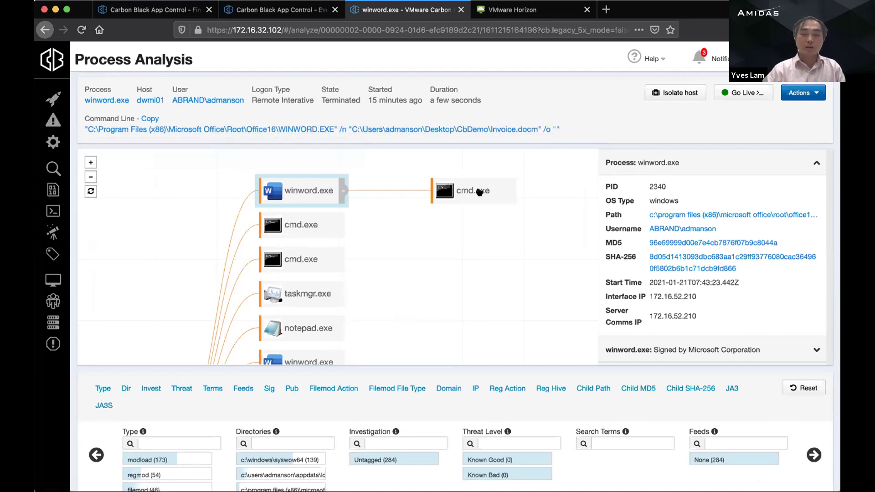
Step: Scroll through winword.exe's events, then pan the tree to show cmd.exe's conhost.exe and tasklist.exe children
left_click_drag(466, 238, 421, 242)
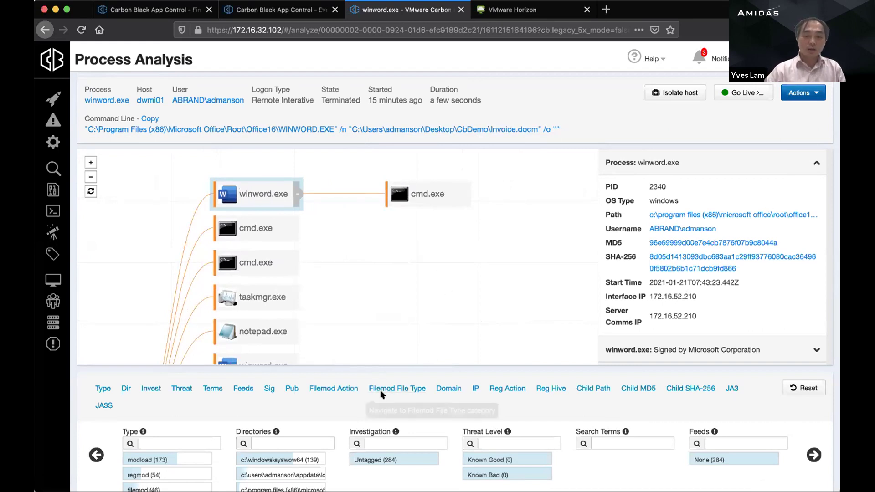
scroll(381, 391, "down", 2)
scroll(382, 394, "down", 12)
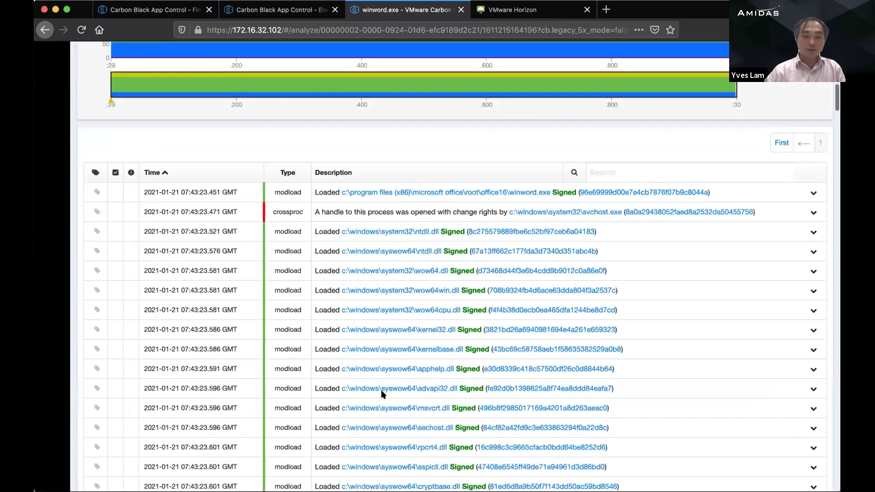
scroll(382, 394, "up", 1)
scroll(383, 393, "down", 3)
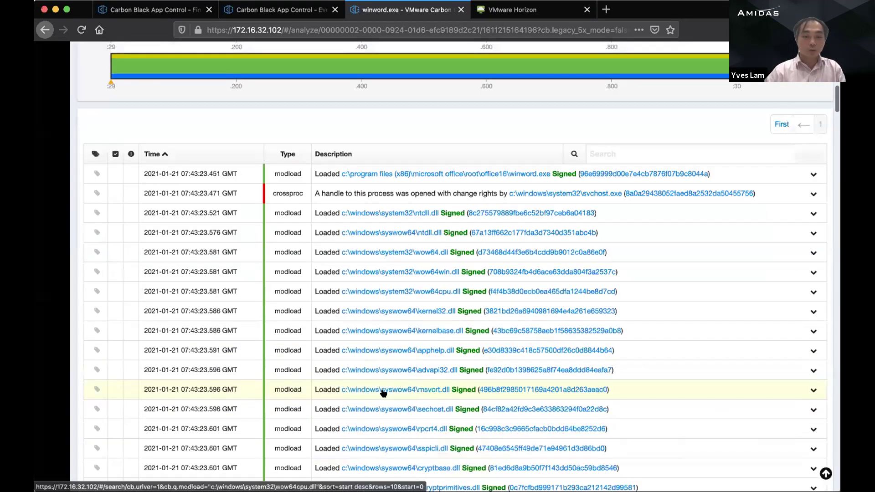
scroll(383, 393, "down", 3)
scroll(385, 393, "down", 15)
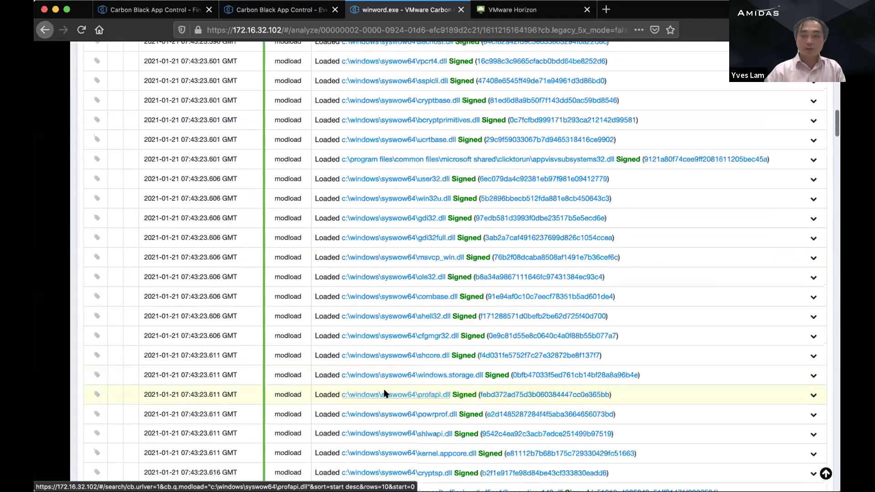
scroll(385, 393, "down", 15)
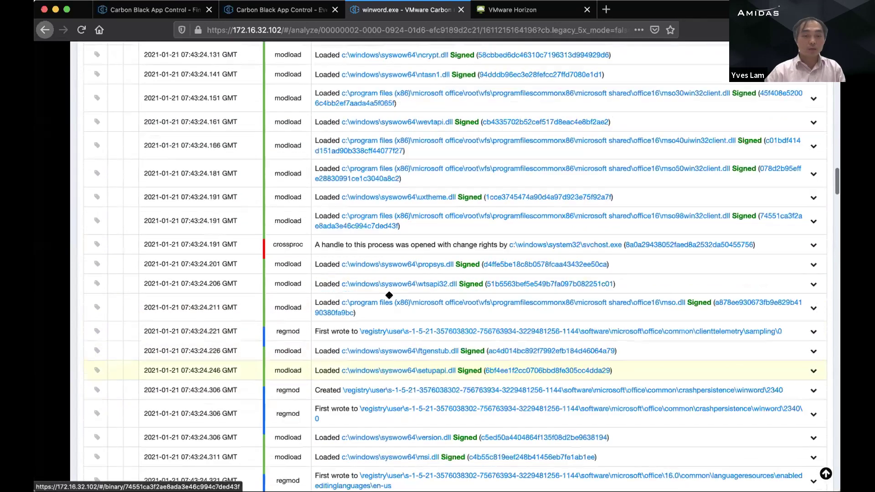
scroll(411, 215, "up", 20)
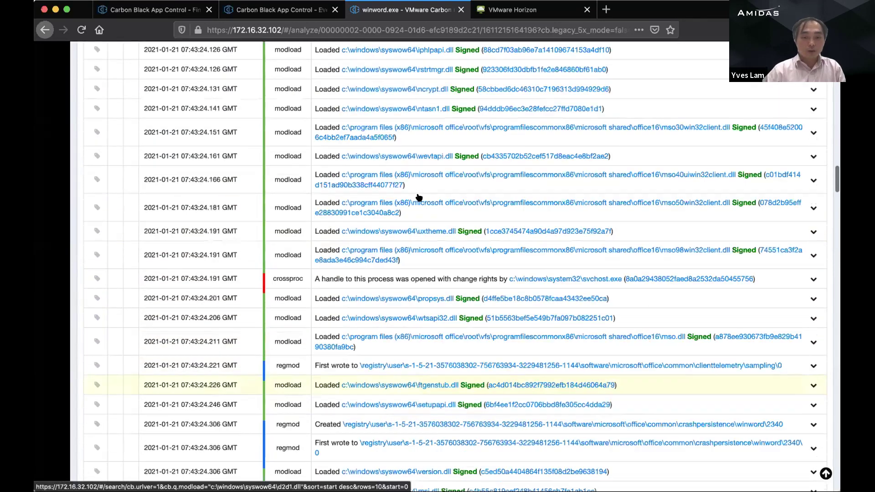
scroll(418, 197, "up", 15)
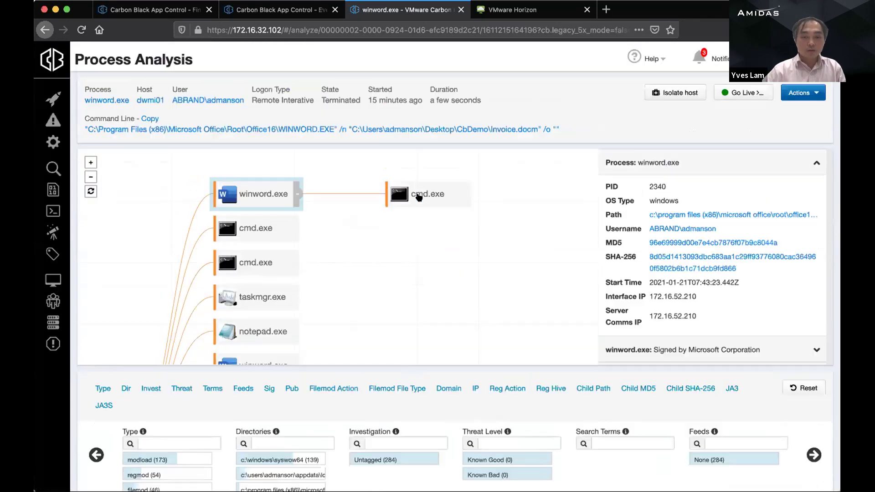
left_click_drag(489, 223, 339, 214)
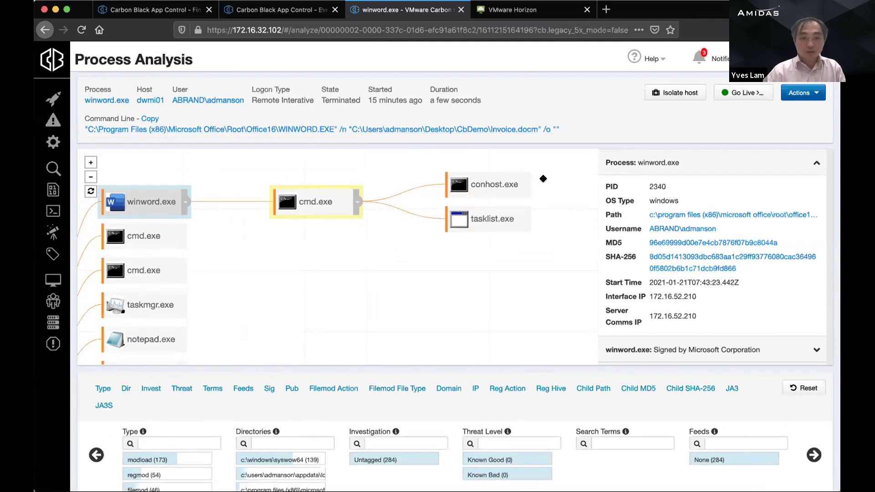
Step: Inspect the conhost.exe and tasklist.exe child processes, then reopen the cmd.exe details
left_click(513, 182)
left_click(486, 219)
left_click(314, 200)
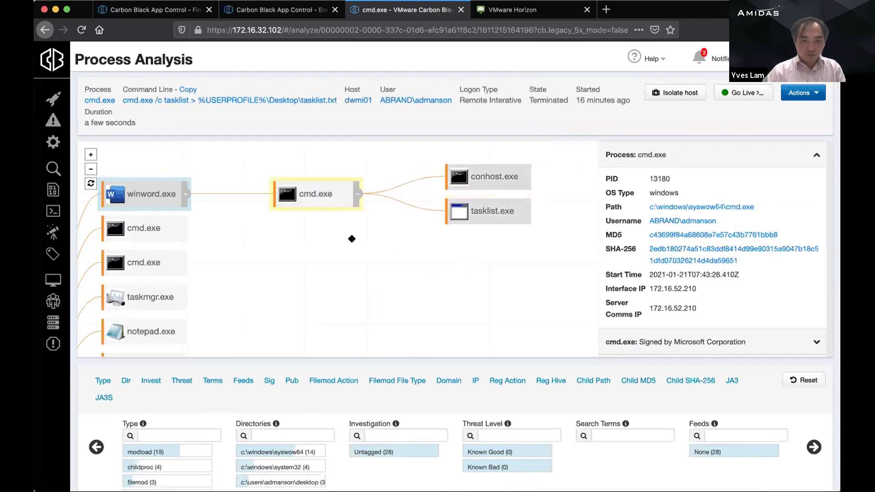
left_click_drag(353, 248, 358, 289)
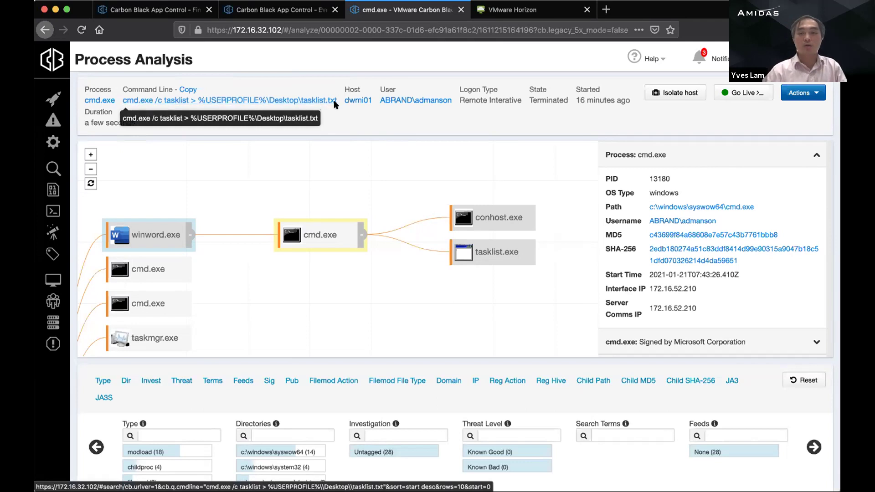
left_click_drag(295, 288, 335, 279)
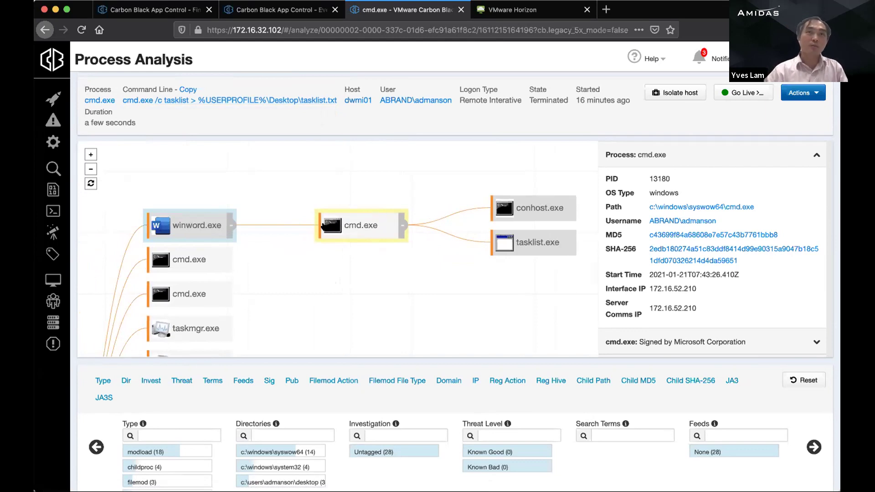
left_click_drag(406, 283, 402, 283)
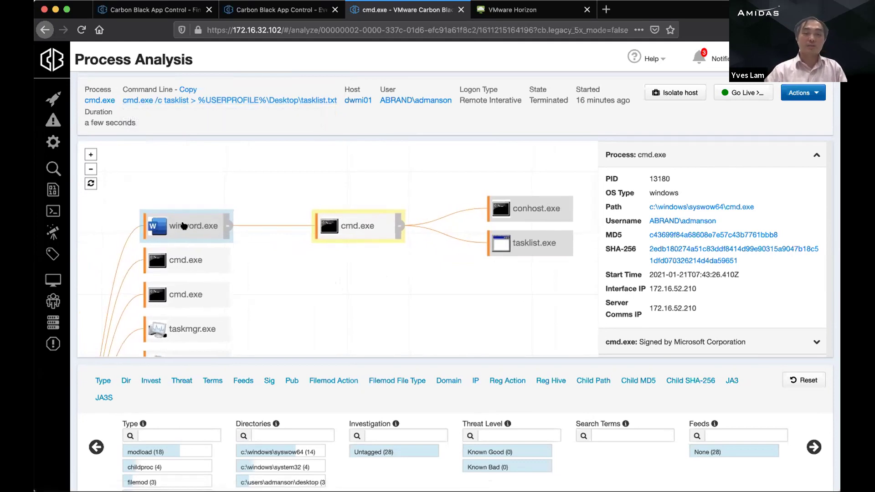
Step: Check parent winword.exe, then review cmd.exe's command line saving tasklist output to Desktop\tasklist.txt
left_click(166, 226)
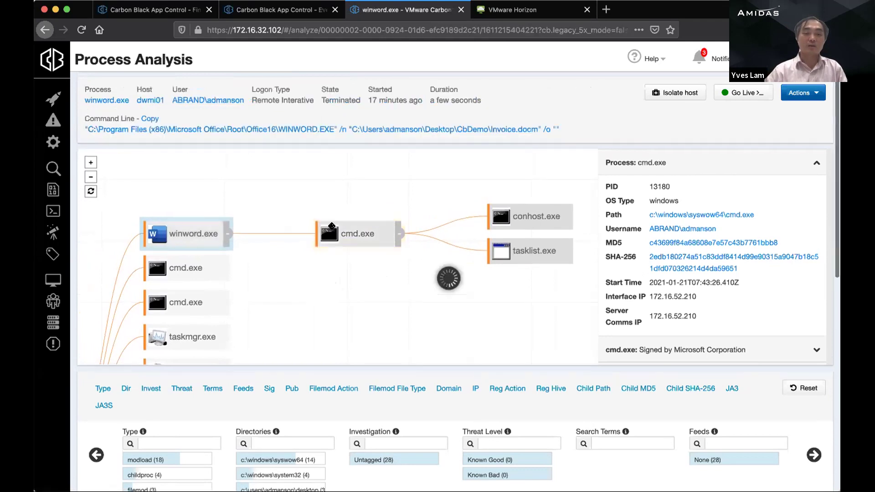
left_click(351, 239)
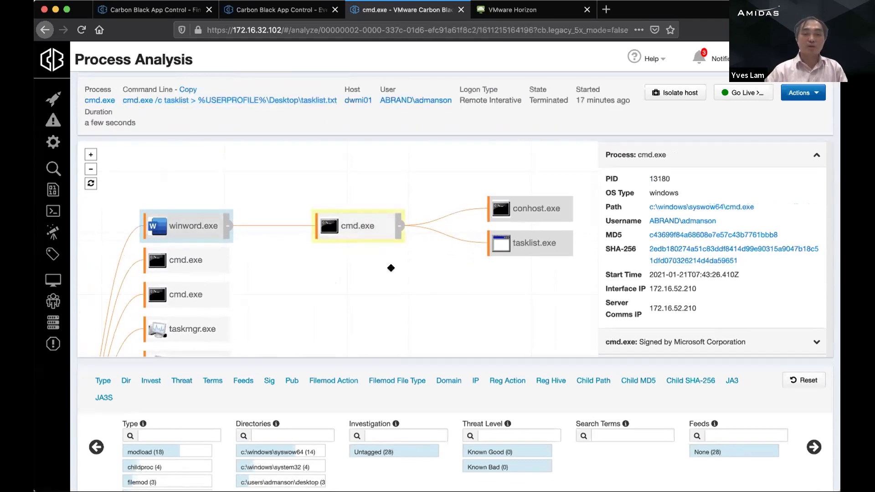
left_click_drag(391, 269, 367, 271)
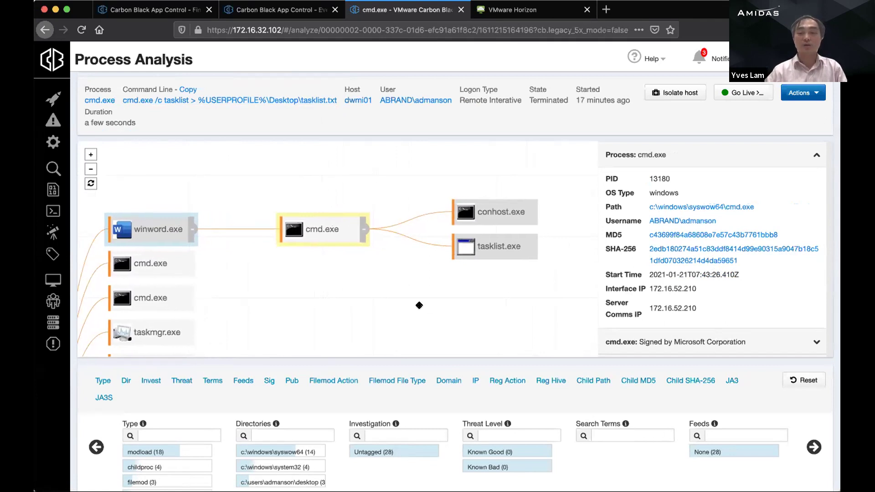
left_click_drag(430, 306, 466, 304)
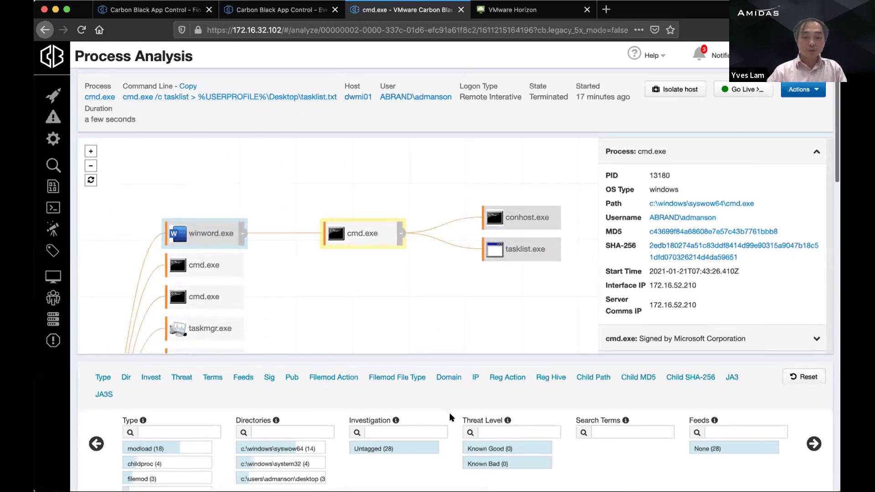
scroll(449, 411, "down", 5)
scroll(196, 278, "up", 4)
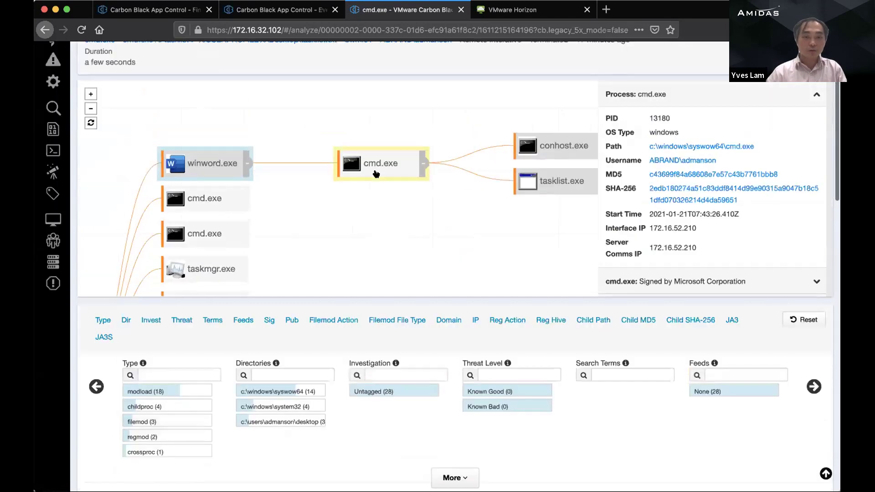
scroll(283, 367, "down", 1)
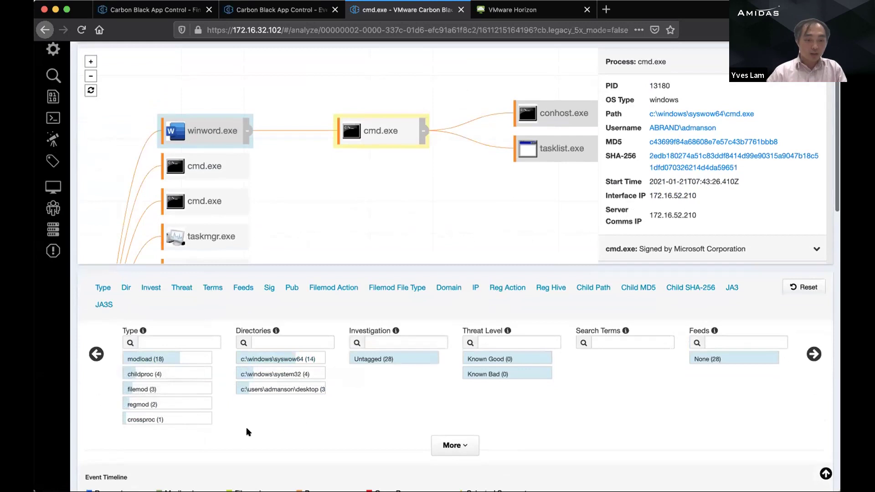
scroll(248, 432, "down", 6)
scroll(247, 422, "up", 3)
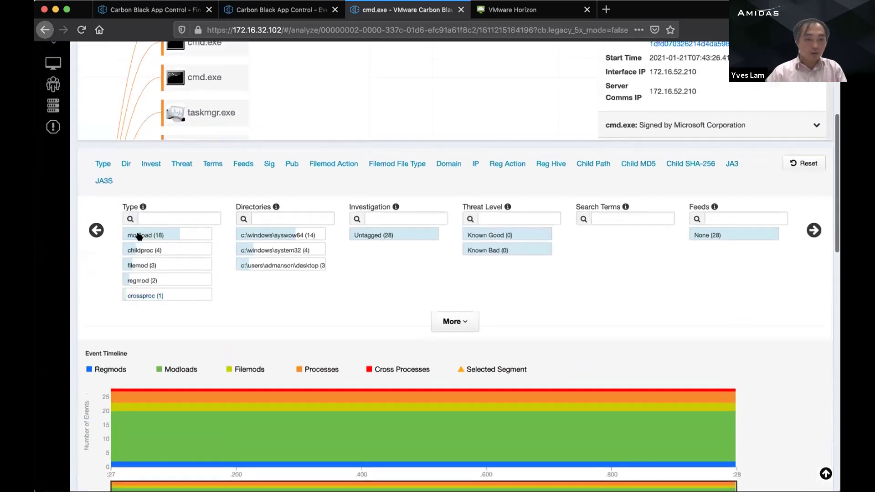
scroll(269, 310, "up", 5)
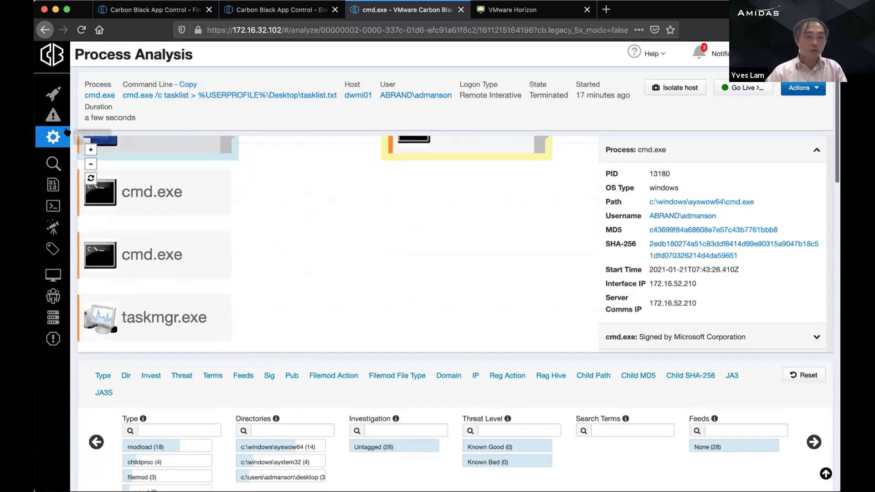
Step: From Triage Alerts, open the process analysis of a winword.exe alert
left_click(53, 115)
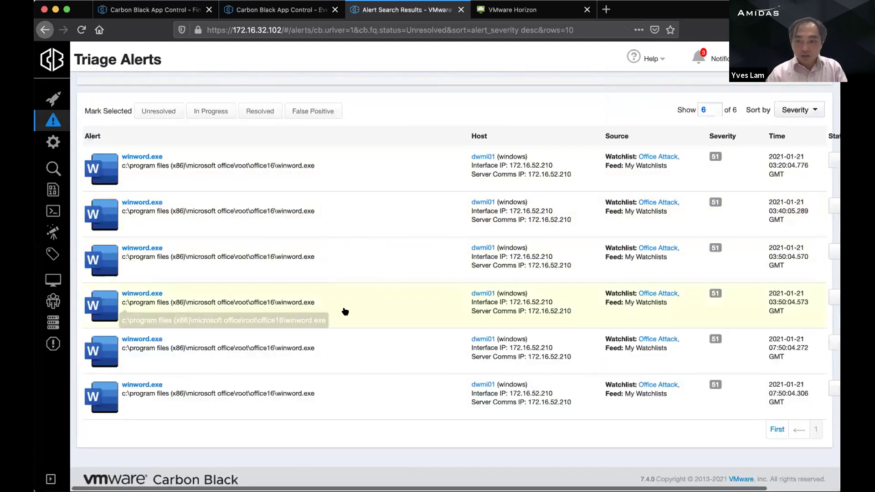
scroll(343, 312, "right", 3)
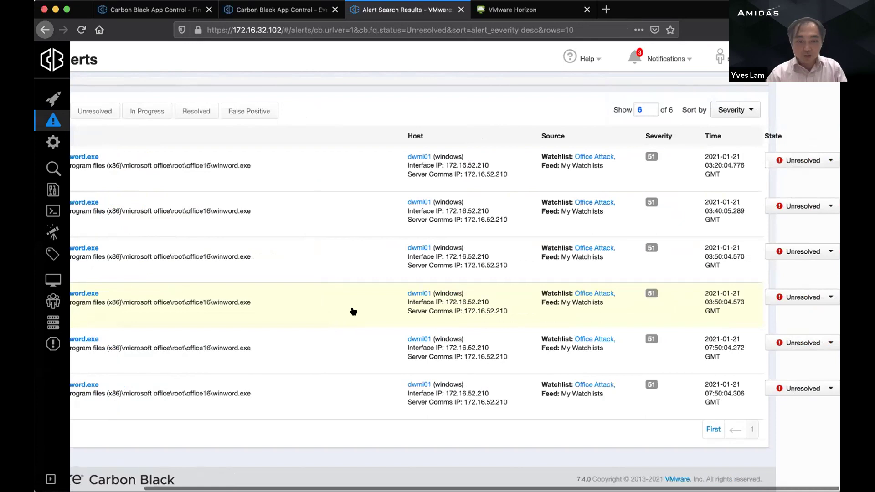
scroll(353, 312, "left", 3)
left_click(144, 248)
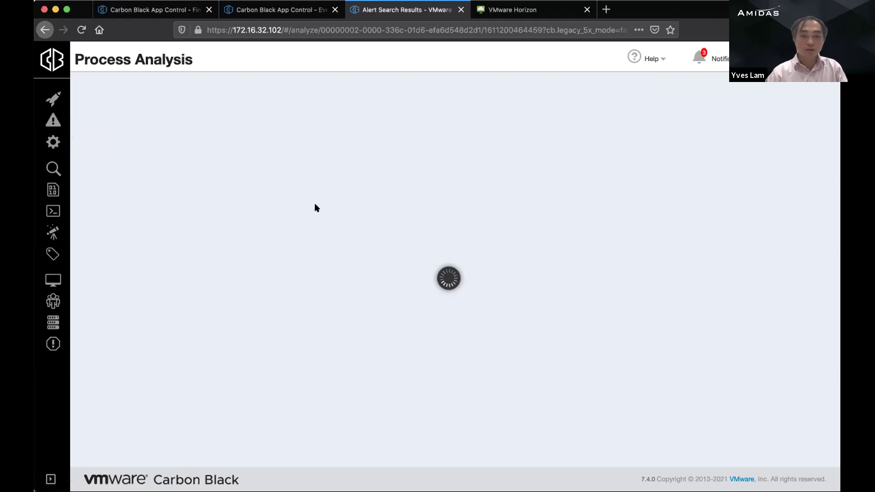
Step: Open the 2 new alerts from Notifications and load another winword.exe alert's process analysis
left_click(699, 58)
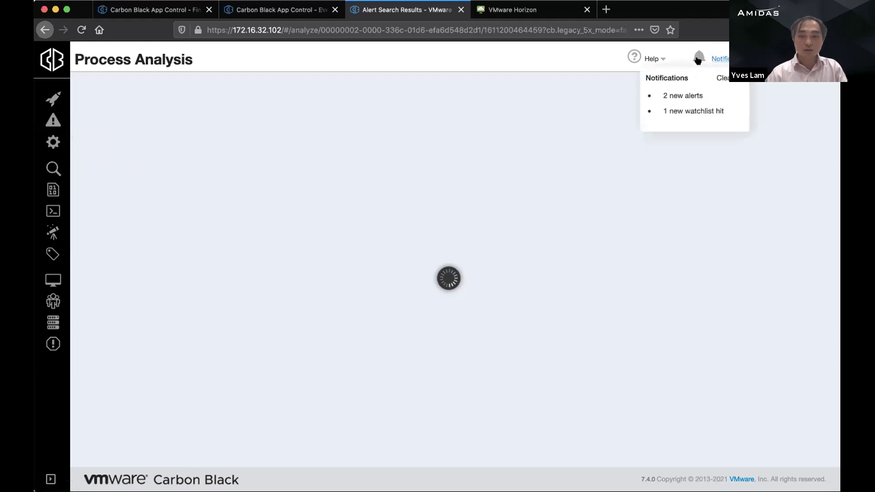
left_click(680, 96)
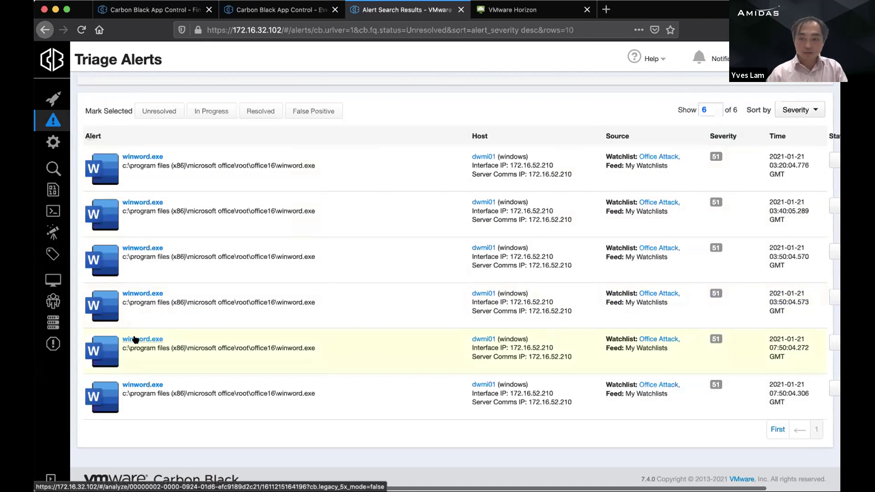
scroll(130, 342, "right", 3)
scroll(327, 347, "left", 3)
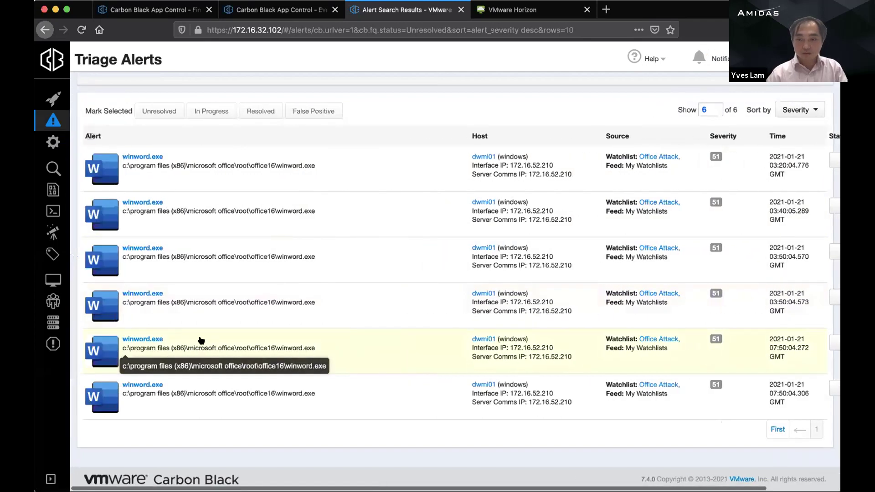
left_click(131, 338)
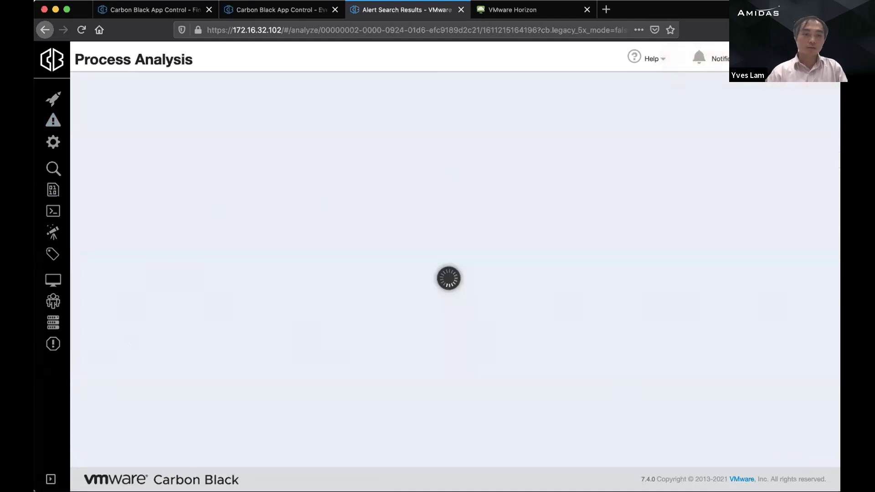
left_click(54, 143)
left_click(53, 120)
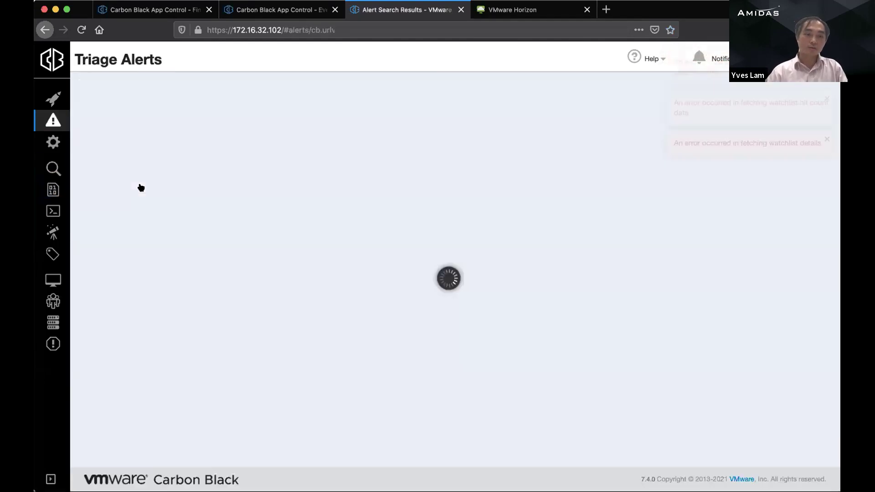
left_click(145, 293)
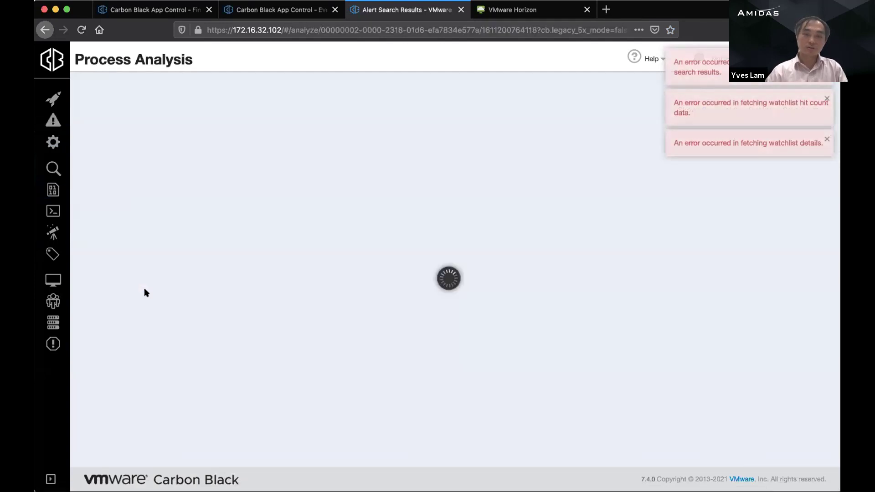
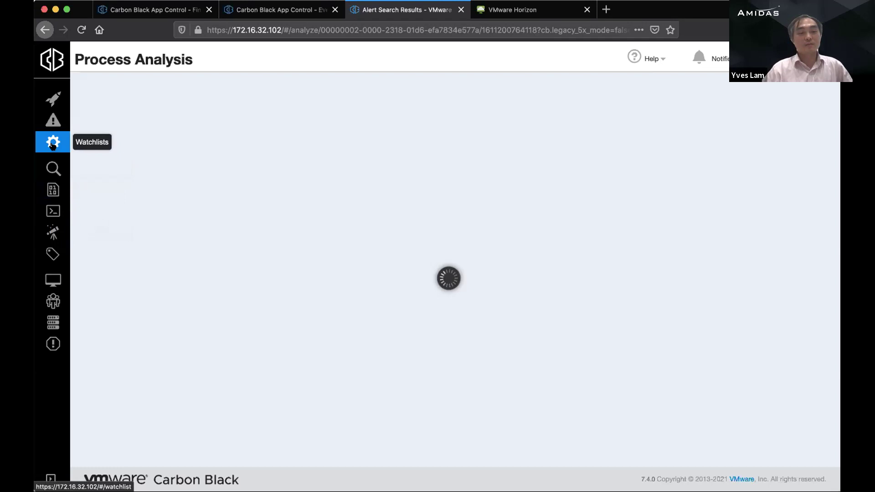
Step: Try opening process analysis for winword.exe alerts from Watchlists and Triage Alerts, then reload
left_click(53, 143)
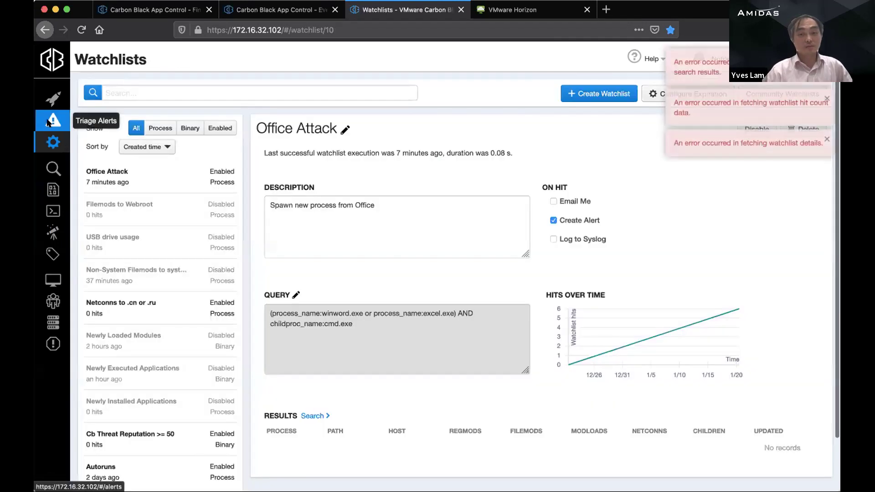
left_click(53, 120)
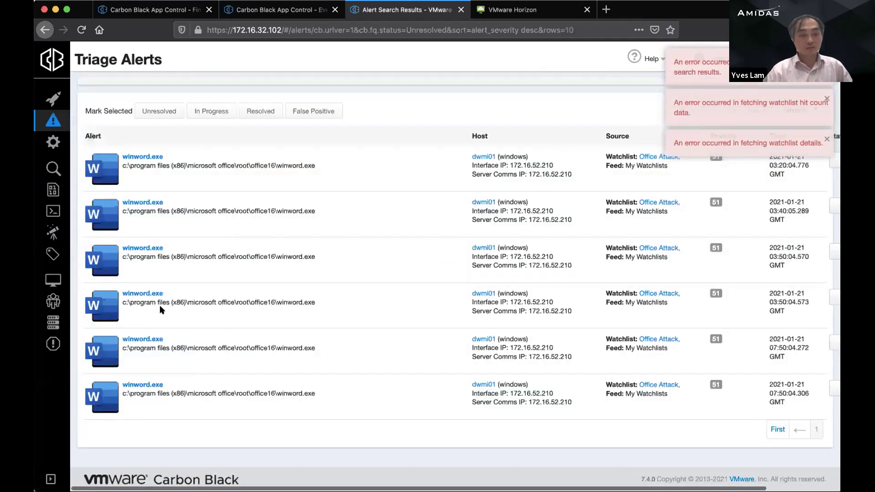
left_click(148, 294)
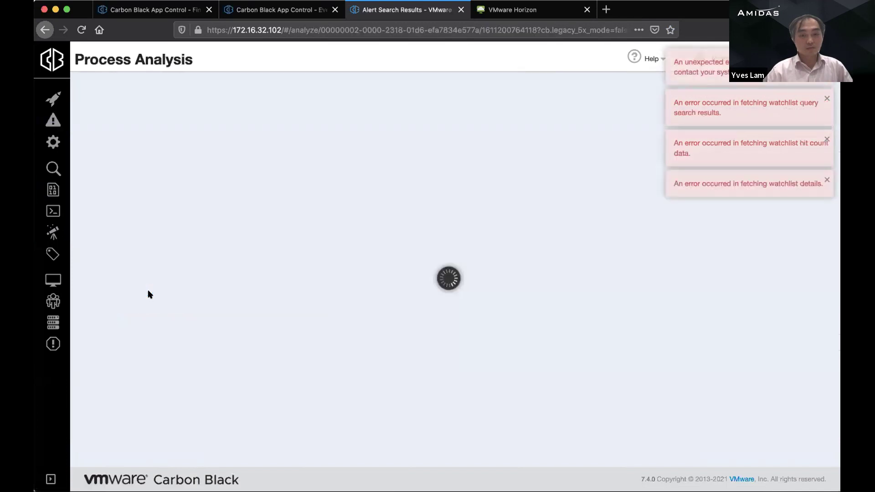
left_click(53, 120)
left_click(147, 158)
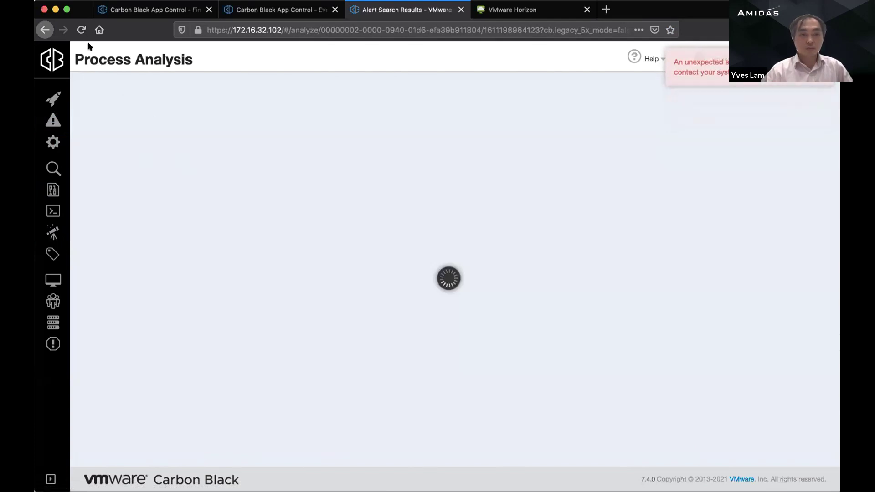
left_click(81, 29)
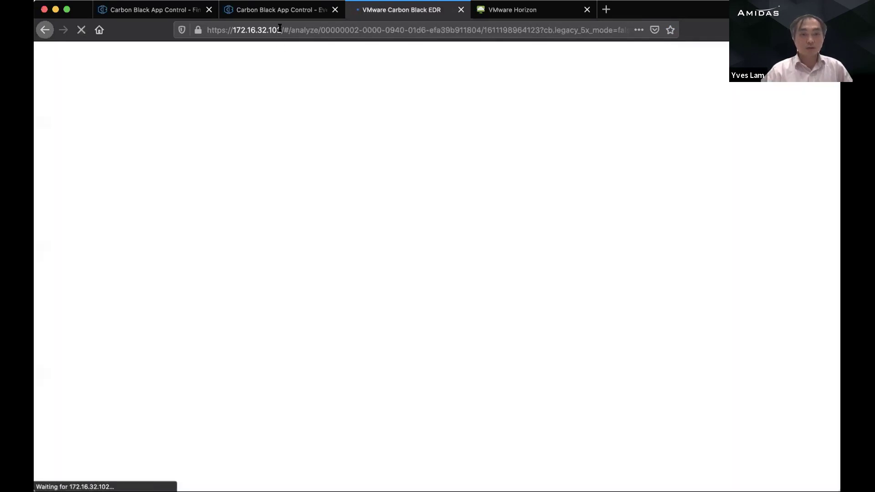
left_click_drag(278, 29, 723, 58)
key("BackSpace")
key("Return")
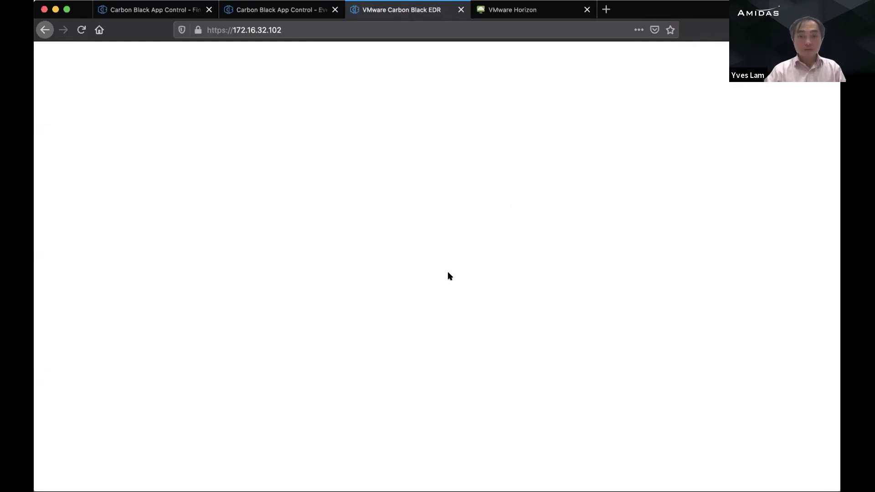
left_click(82, 30)
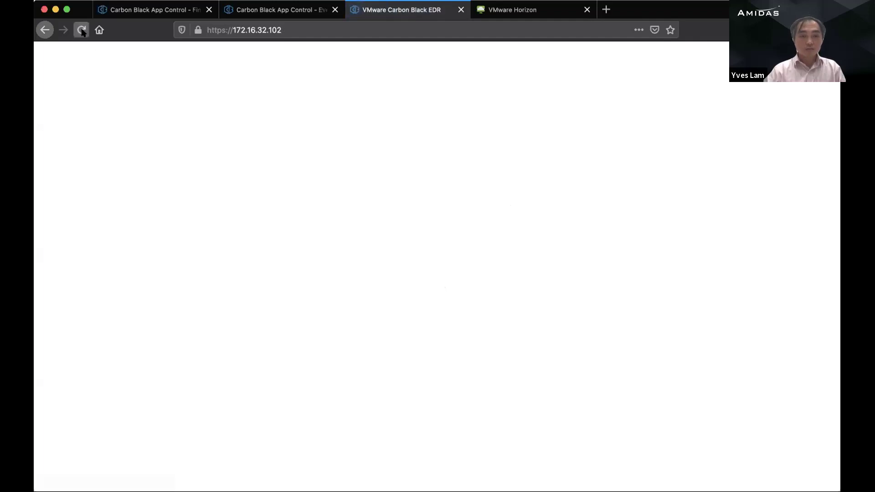
left_click(332, 30)
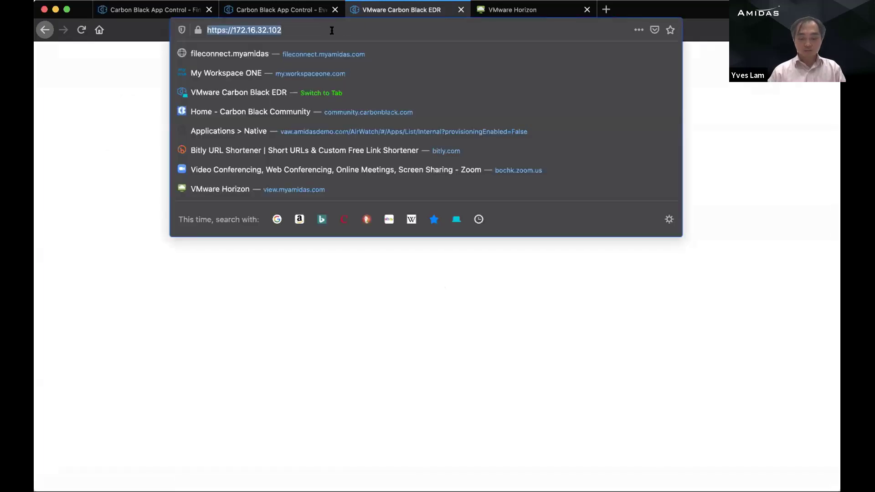
key("Return")
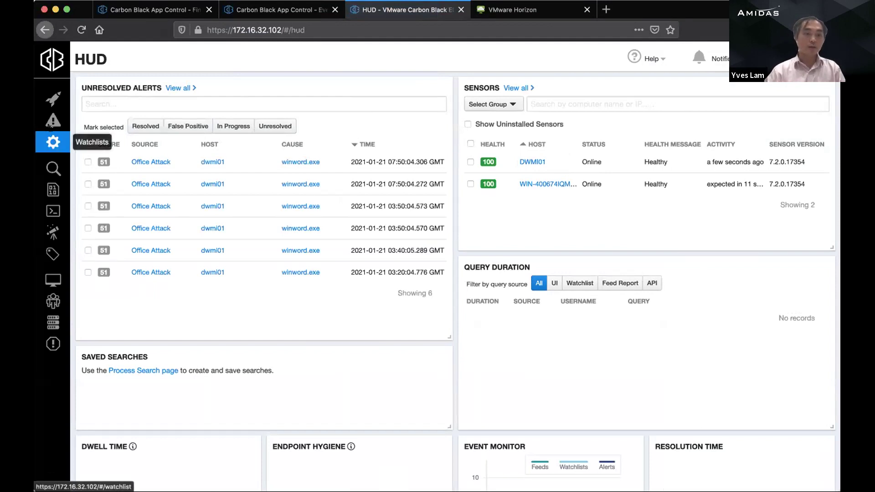
Step: Open a winword.exe hit from the Office Attack watchlist results and pan to its powershell.exe child
left_click(52, 142)
scroll(322, 270, "down", 5)
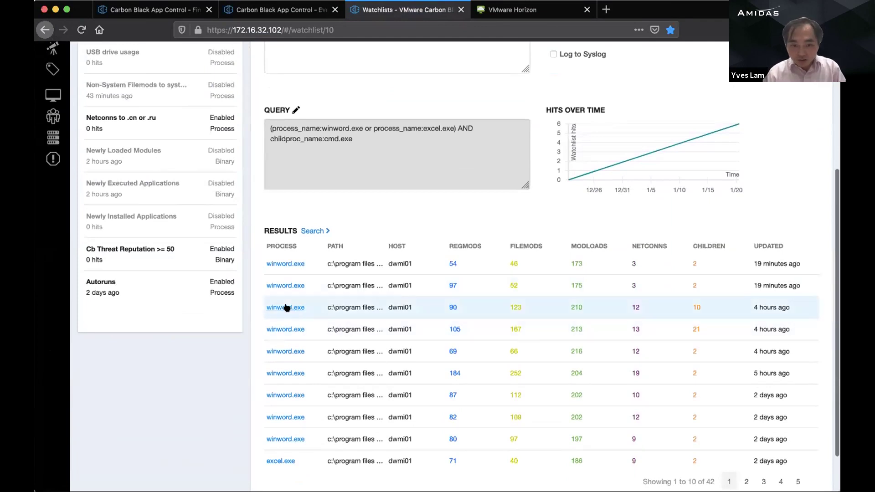
left_click(285, 327)
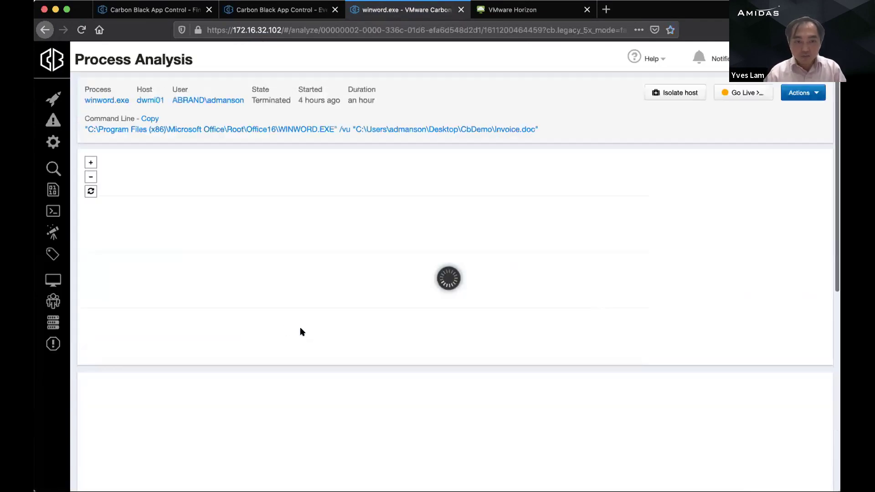
left_click_drag(321, 287, 172, 293)
left_click_drag(560, 242, 429, 311)
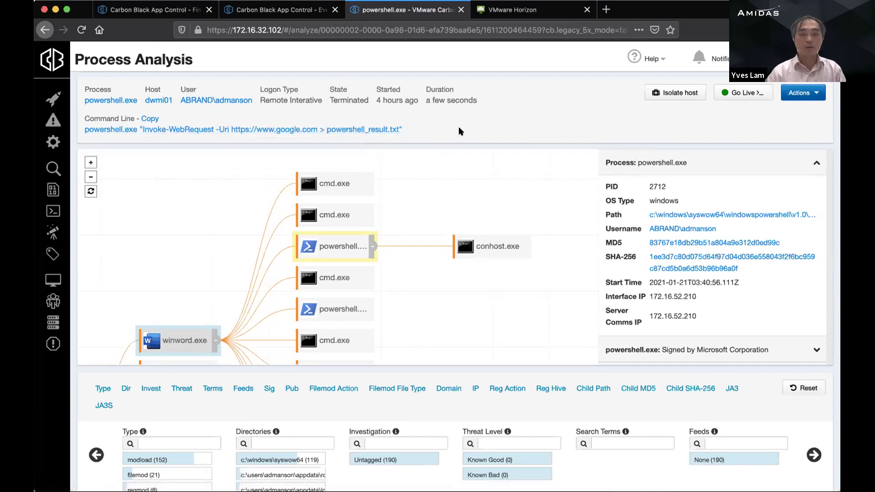
Step: Scroll through the powershell.exe process page to review its header, command line and events
scroll(441, 401, "down", 1)
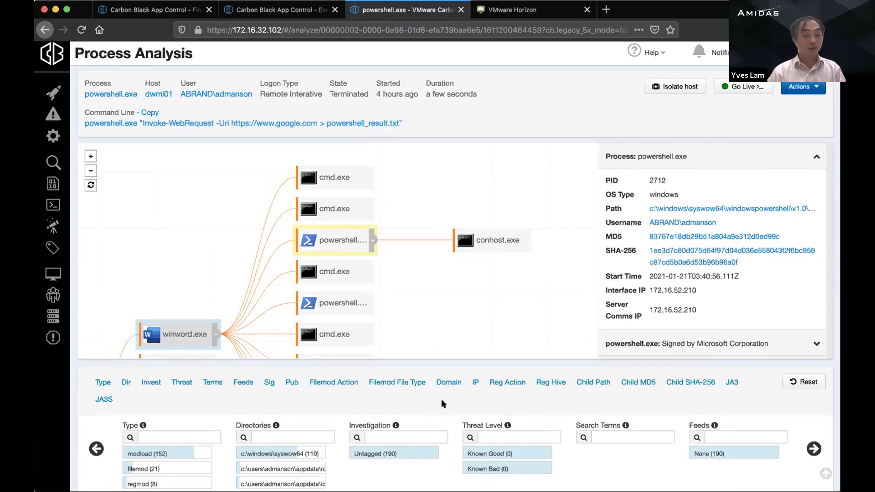
scroll(442, 403, "down", 5)
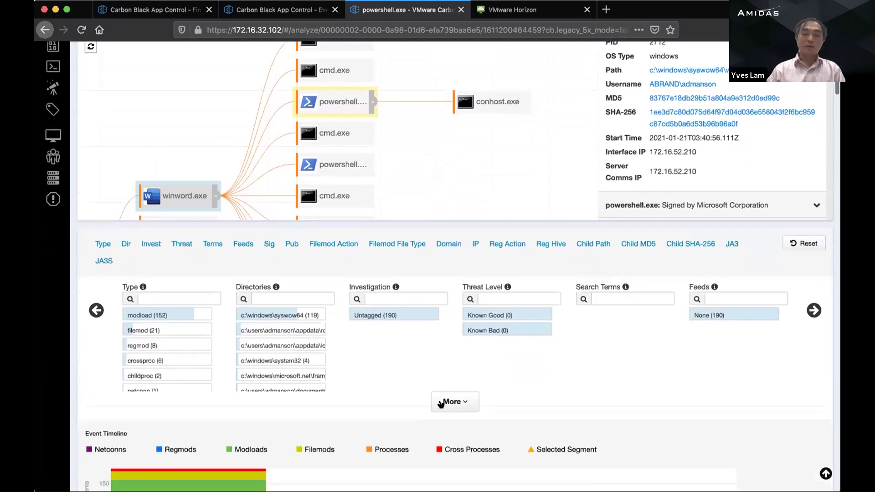
scroll(388, 395, "down", 4)
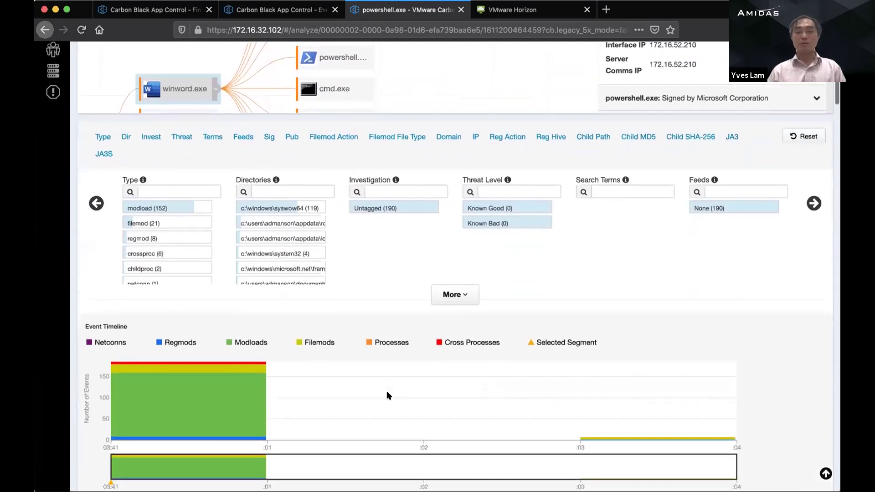
scroll(387, 393, "up", 9)
scroll(387, 393, "down", 7)
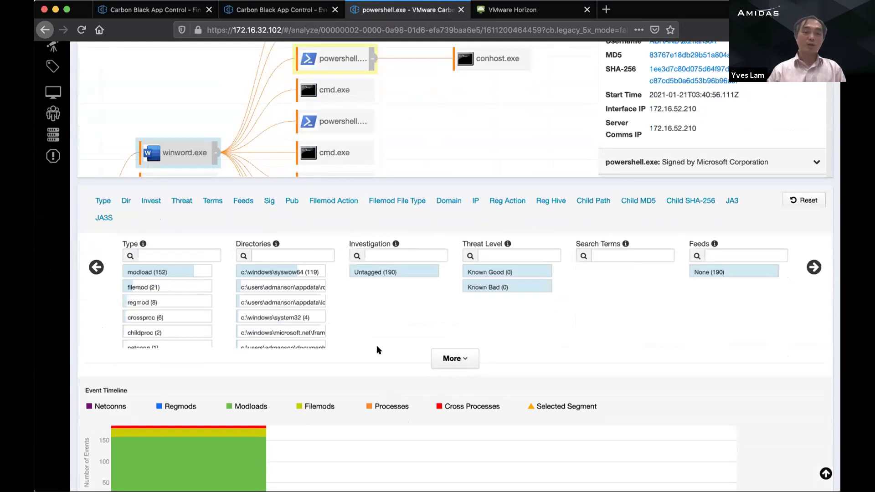
scroll(171, 322, "down", 1)
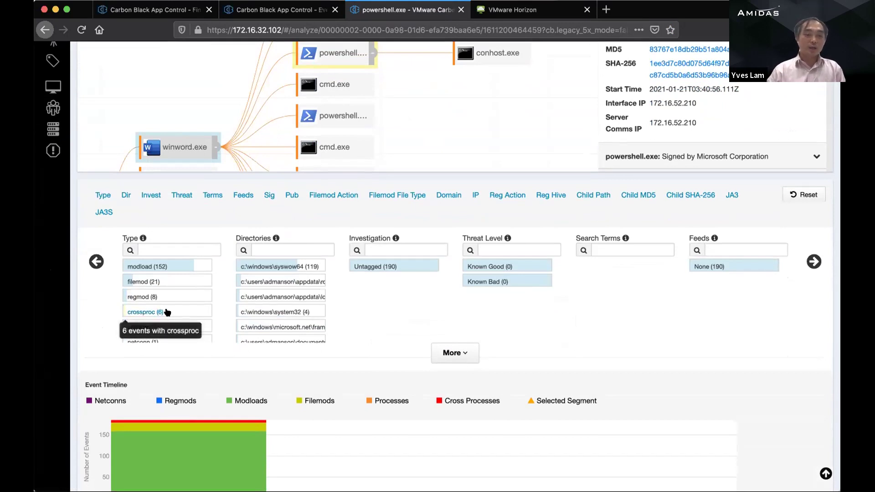
scroll(169, 317, "down", 2)
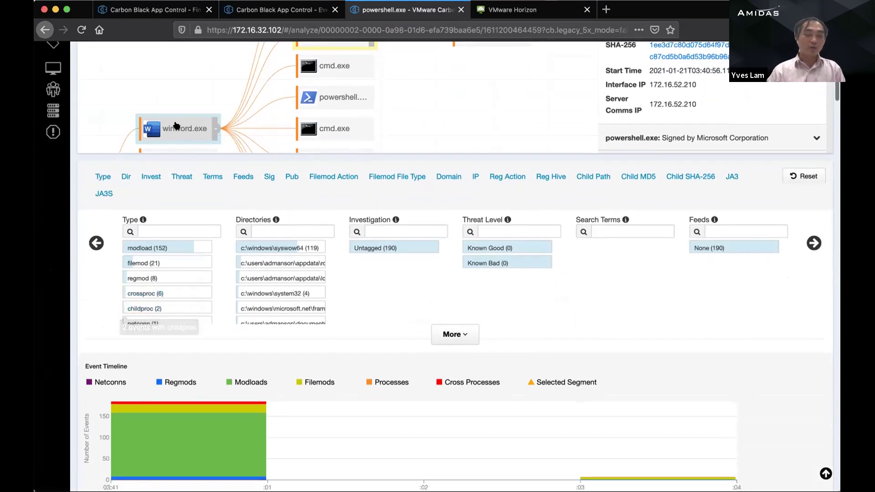
scroll(172, 288, "down", 2)
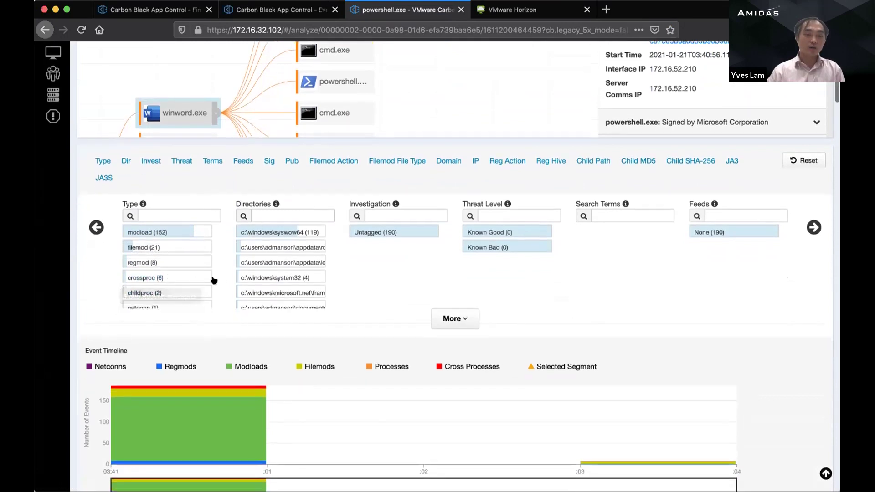
scroll(214, 280, "down", 1)
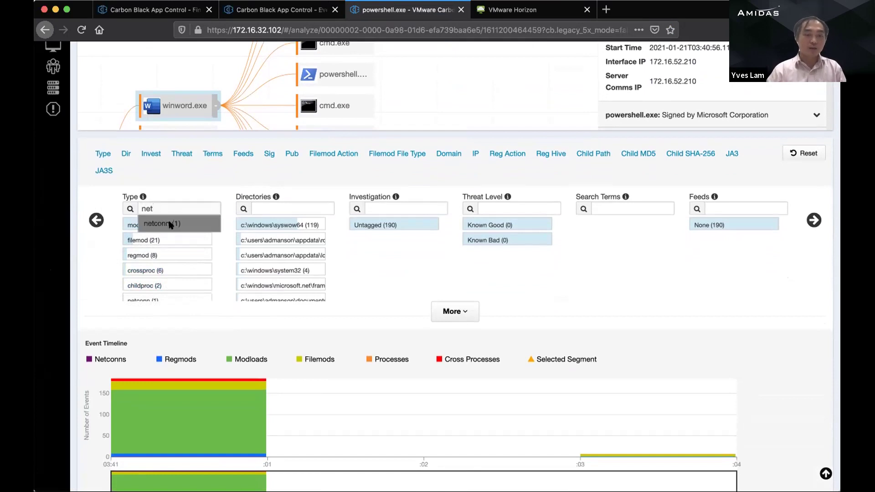
Step: Filter the events to netconn and expand the single network connection event's details
left_click(169, 224)
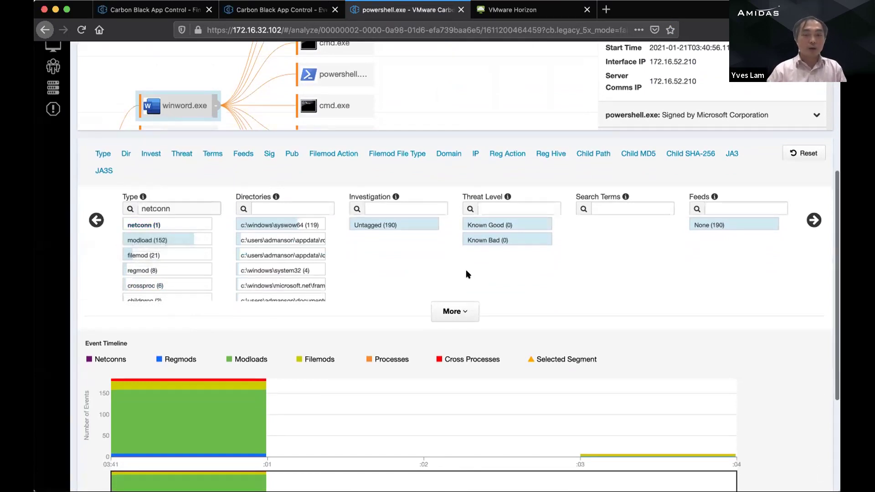
scroll(467, 272, "down", 5)
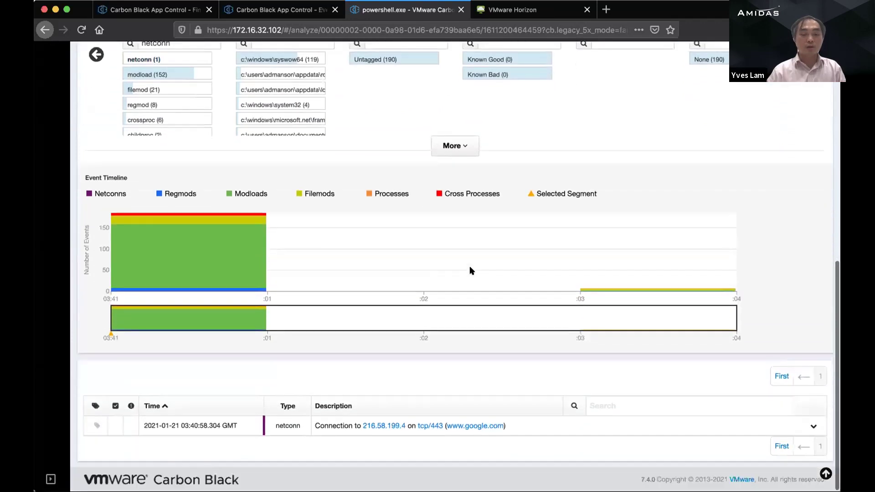
scroll(471, 271, "up", 1)
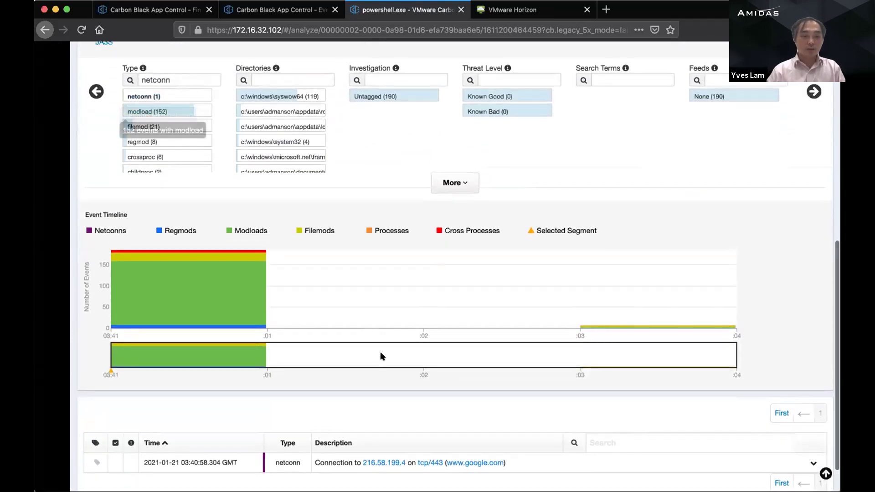
scroll(381, 353, "down", 1)
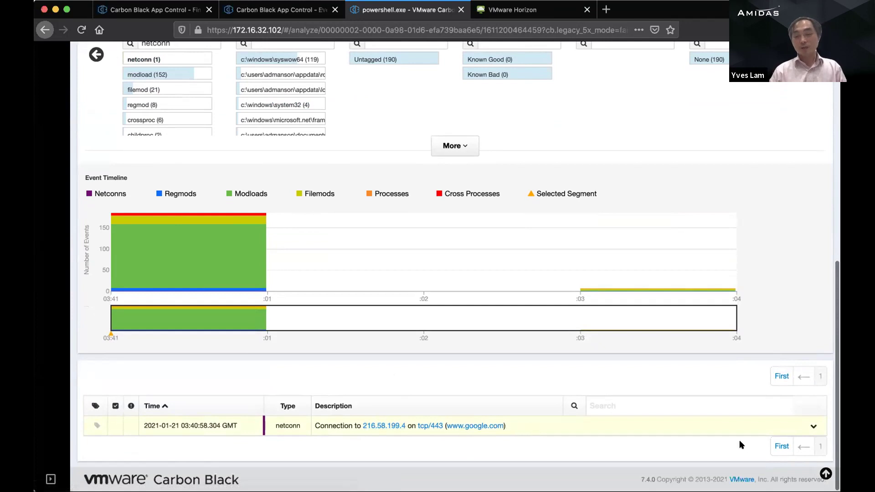
left_click(812, 428)
scroll(541, 414, "down", 3)
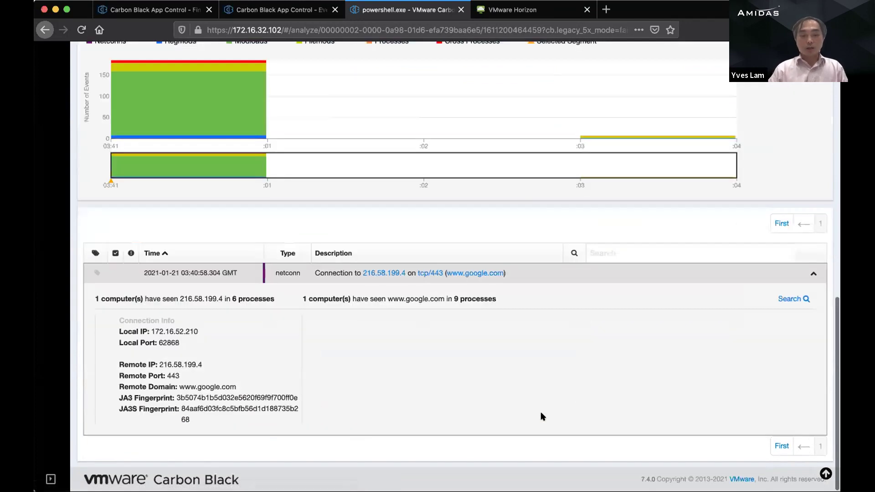
scroll(542, 412, "up", 5)
scroll(544, 410, "down", 5)
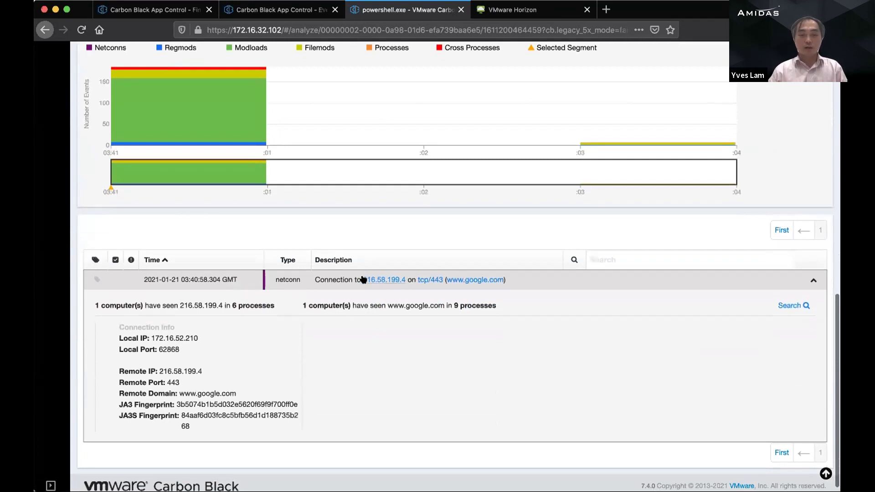
scroll(403, 370, "up", 4)
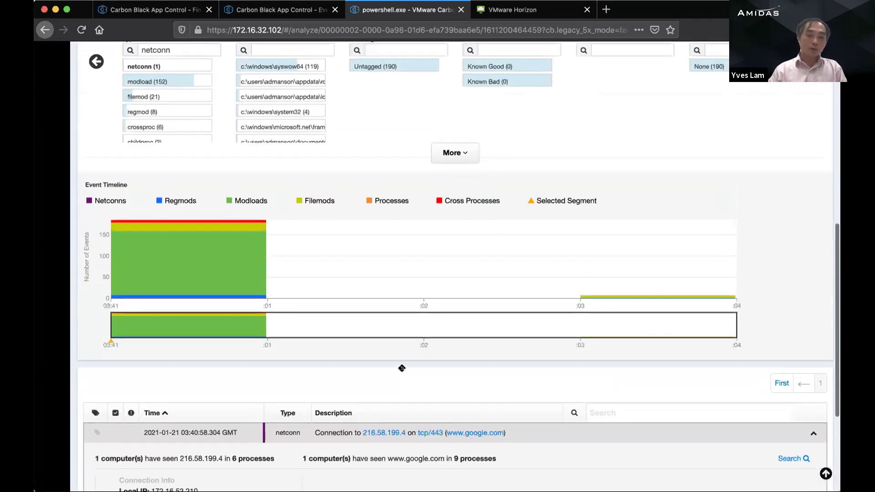
scroll(401, 368, "up", 3)
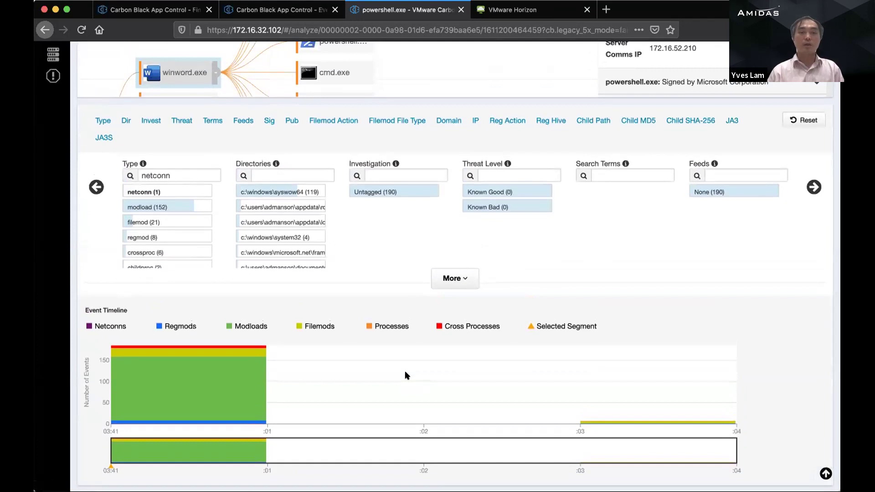
scroll(406, 375, "up", 4)
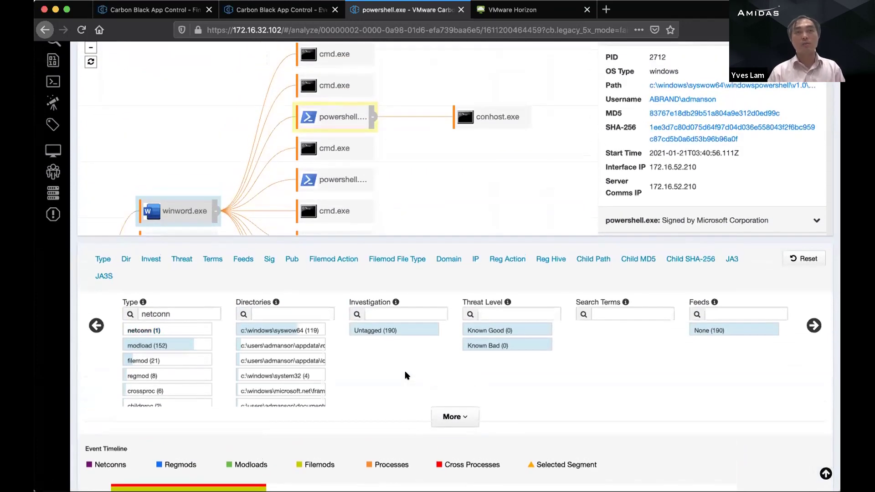
scroll(404, 375, "up", 2)
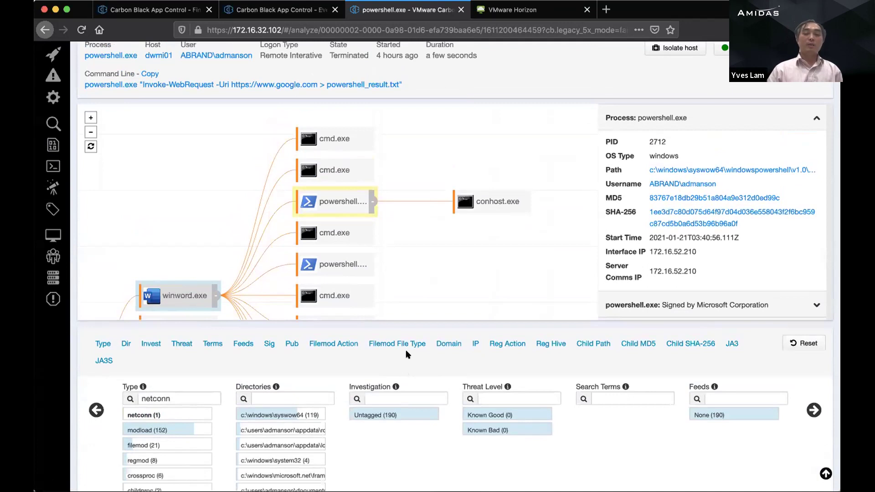
Step: Step through winword.exe's powershell.exe children (PID 9976, then PID 6968) and pan the tree
left_click_drag(242, 237, 369, 108)
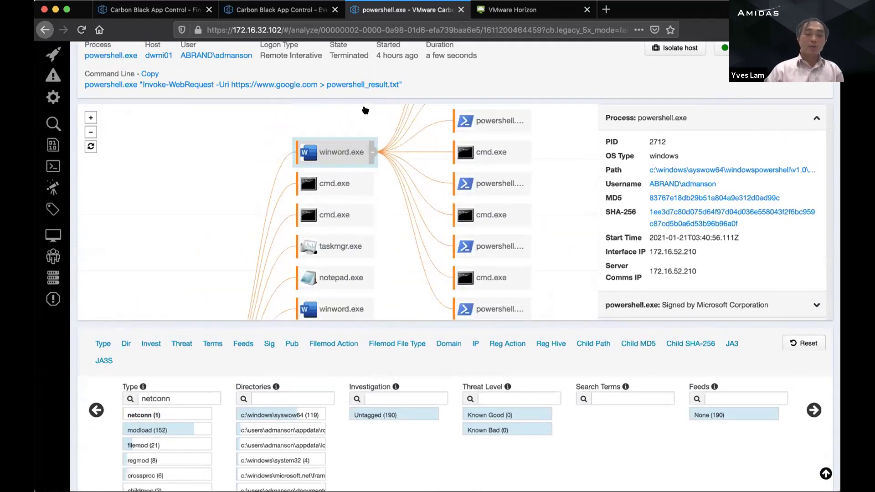
left_click(346, 98)
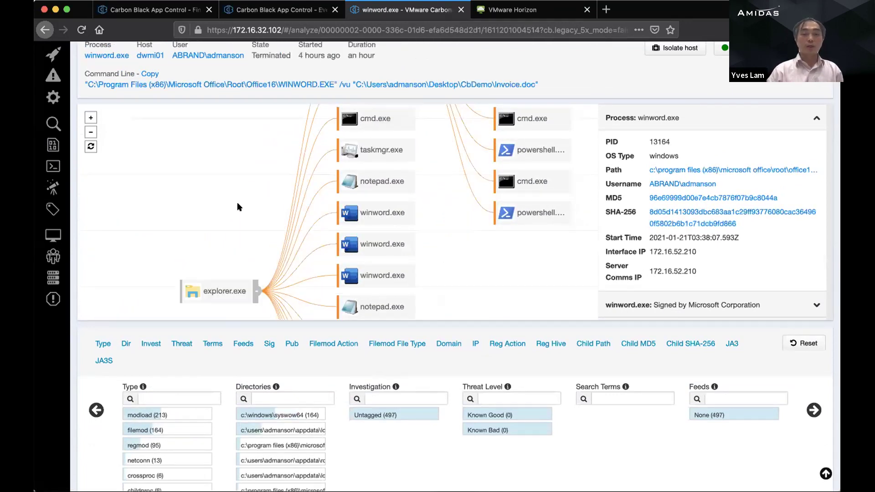
left_click(364, 222)
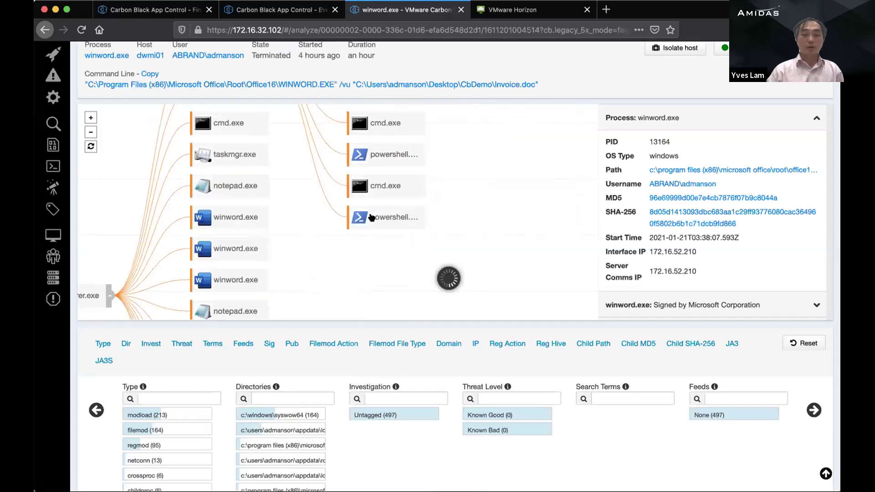
left_click(380, 152)
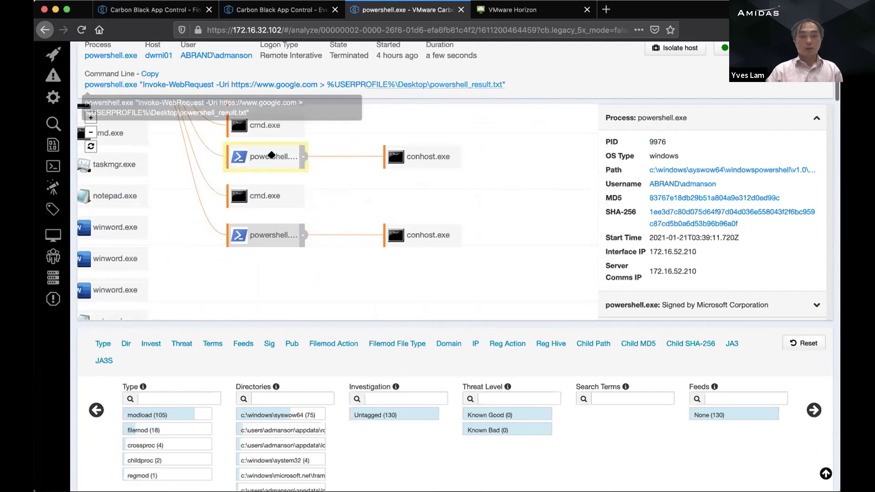
left_click(326, 165)
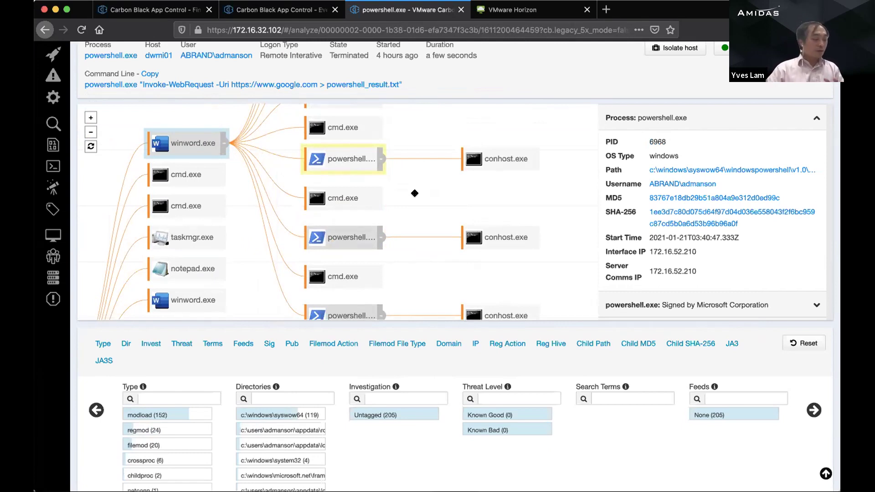
left_click_drag(412, 188, 441, 242)
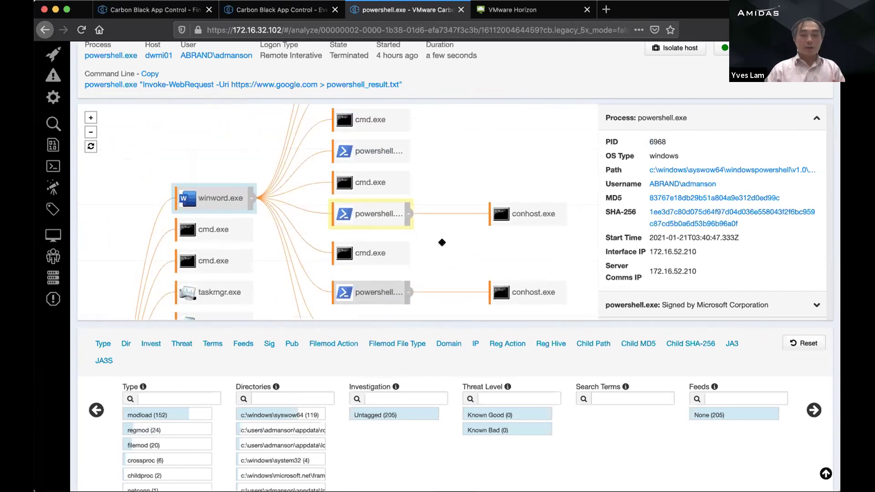
left_click_drag(441, 192, 436, 223)
left_click_drag(438, 193, 430, 248)
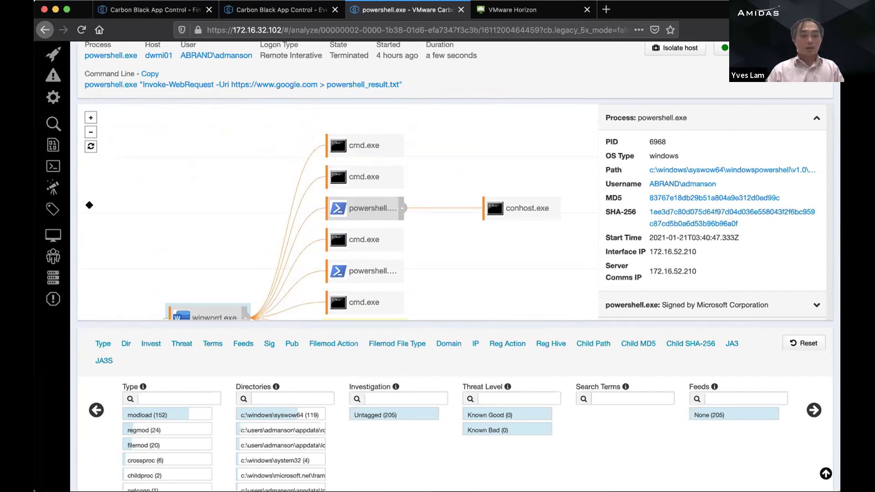
Step: Open Live Query and scroll across the two existing DWMI01 scheduled-task results
left_click(52, 188)
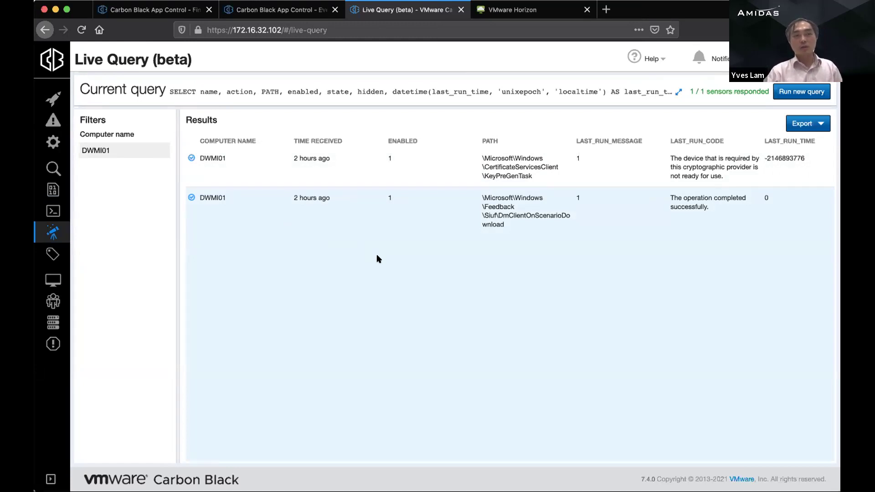
scroll(377, 258, "right", 5)
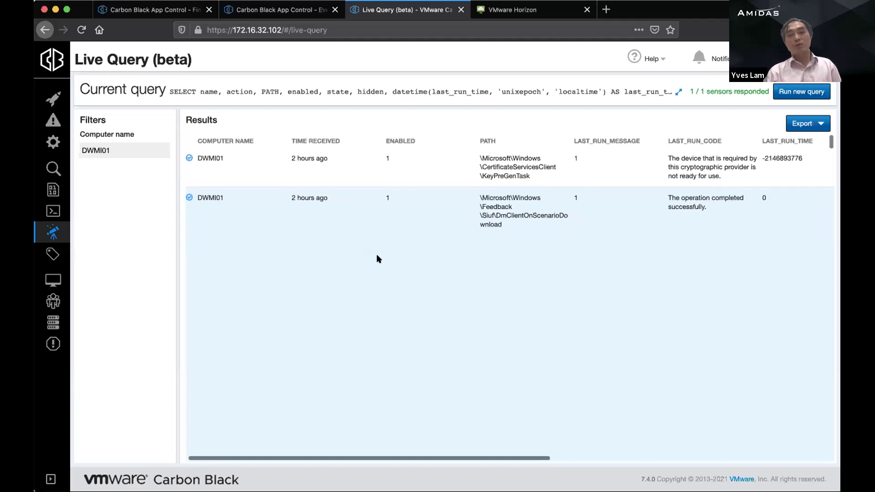
scroll(377, 258, "left", 5)
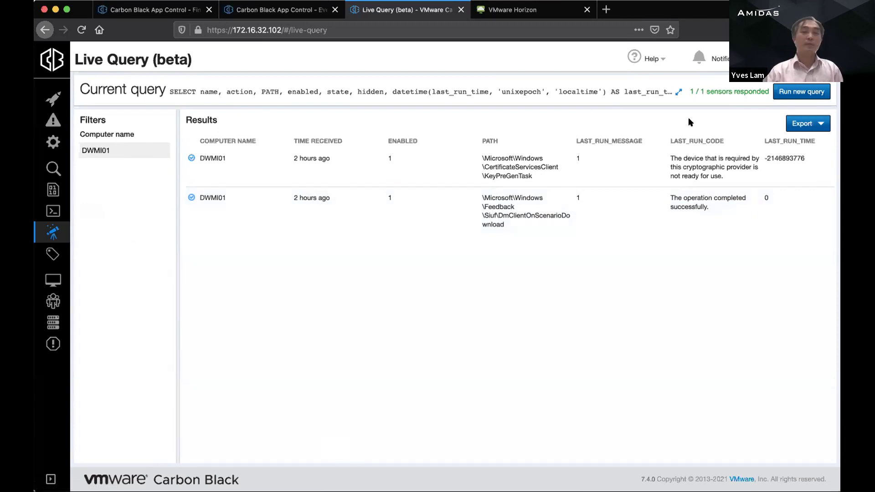
Step: Start a new live query, replacing the current one, using Threat hunting's Scheduled Tasks query
left_click(794, 94)
left_click(517, 162)
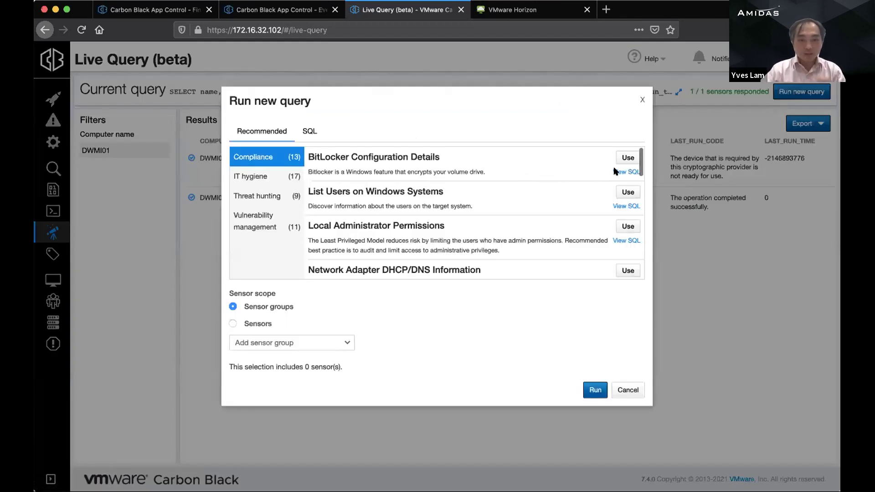
left_click_drag(640, 155, 640, 152)
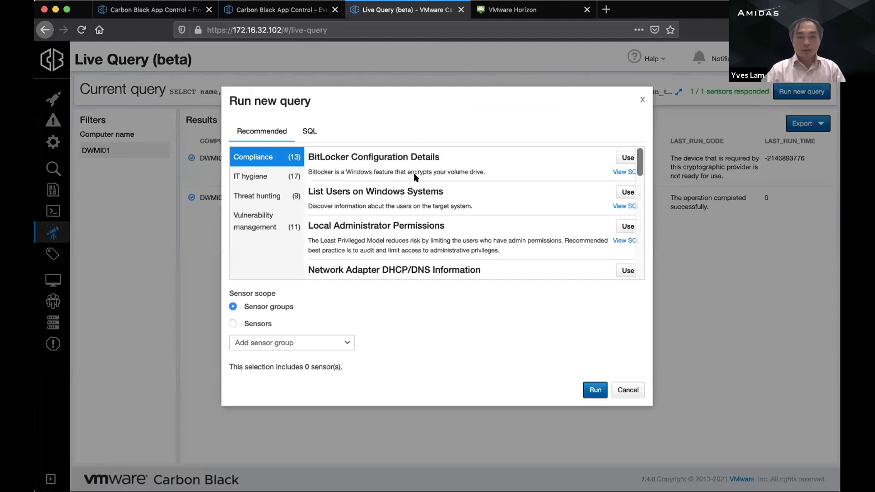
left_click(260, 196)
scroll(432, 211, "down", 4)
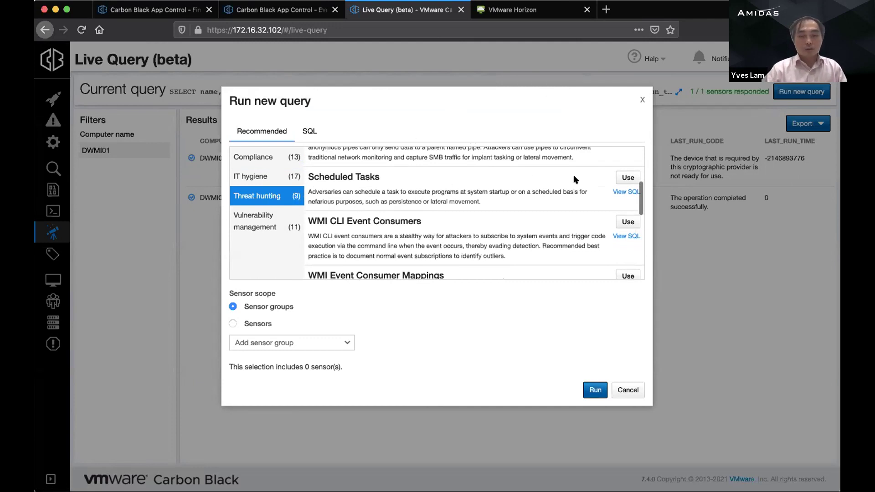
left_click(625, 178)
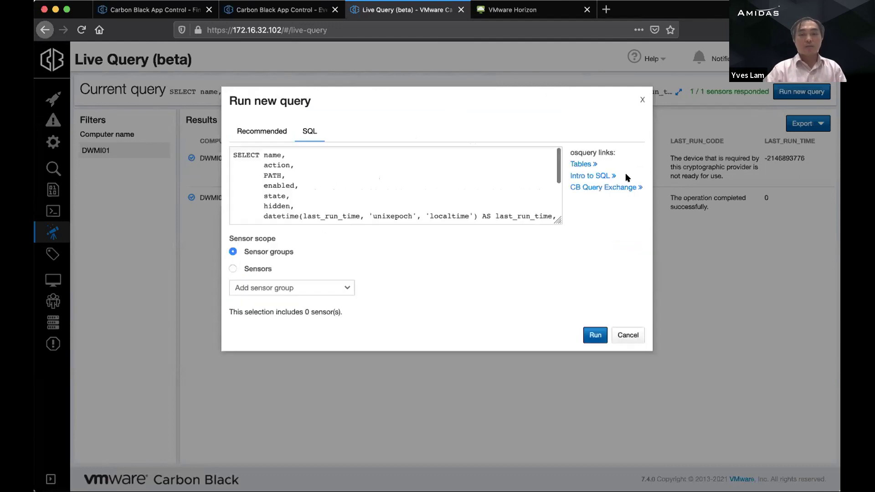
Step: Review the Scheduled Tasks SQL, enlarging the editor to show the whole query
scroll(518, 183, "down", 3)
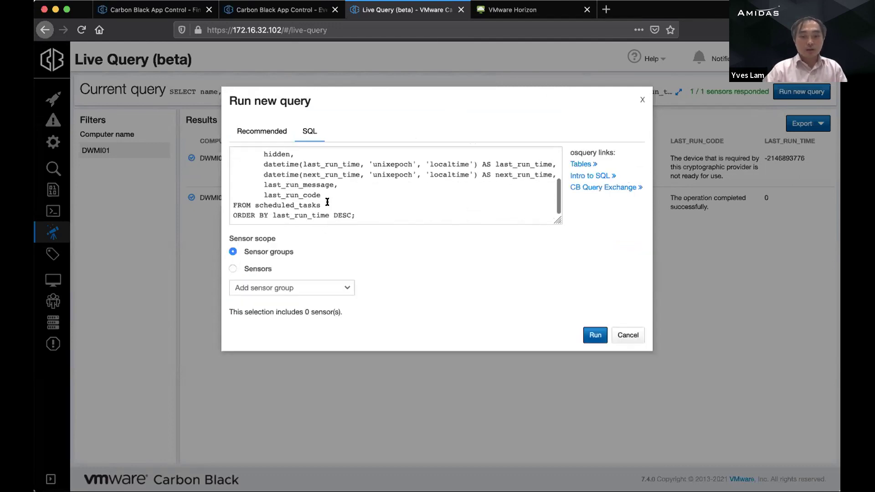
left_click_drag(363, 214, 232, 169)
scroll(341, 177, "down", 3)
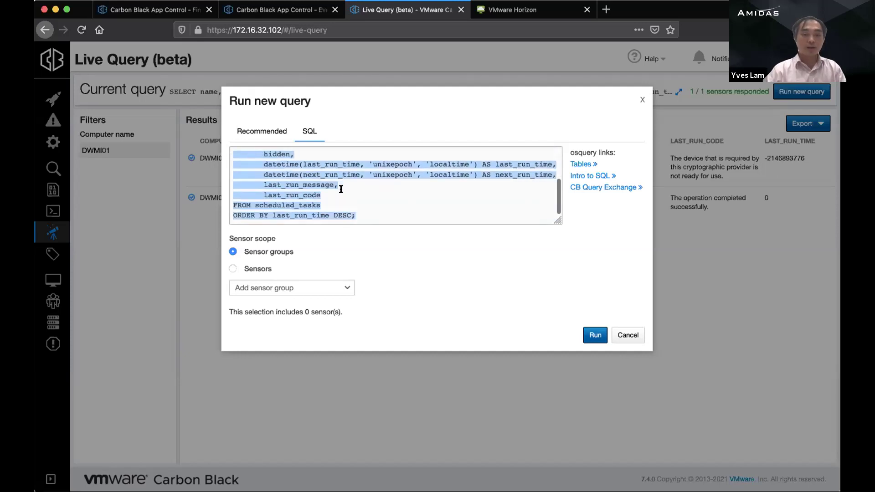
left_click(341, 194)
left_click(346, 184)
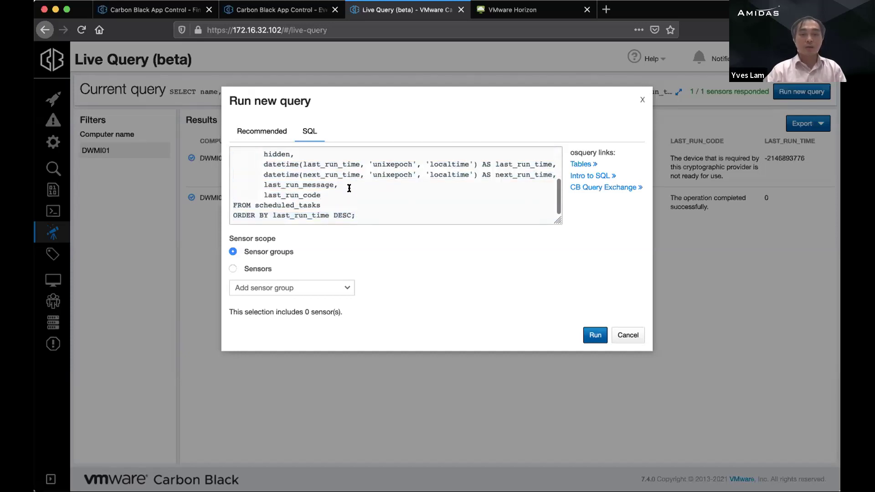
scroll(349, 188, "up", 1)
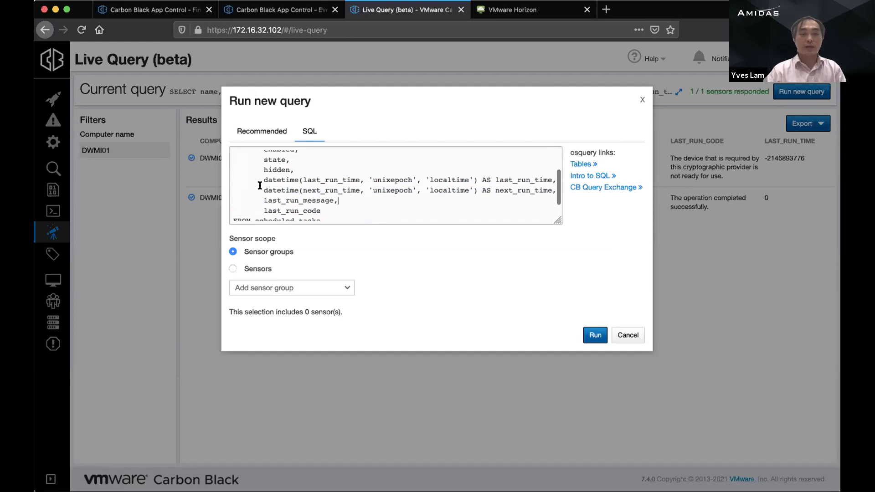
scroll(261, 186, "up", 3)
left_click_drag(556, 221, 574, 278)
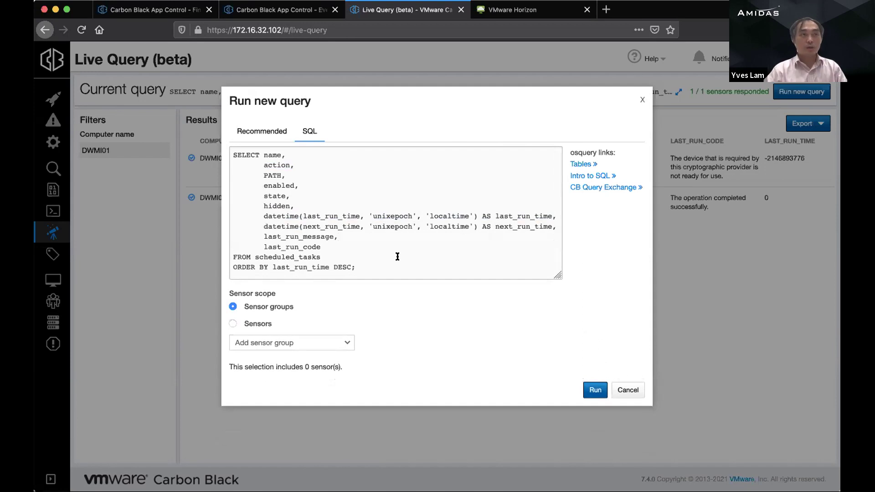
left_click_drag(380, 269, 228, 265)
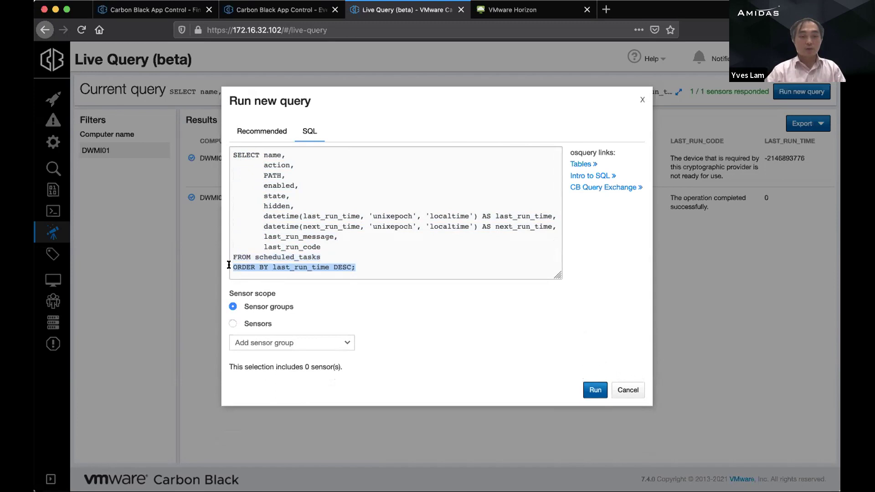
left_click(368, 248)
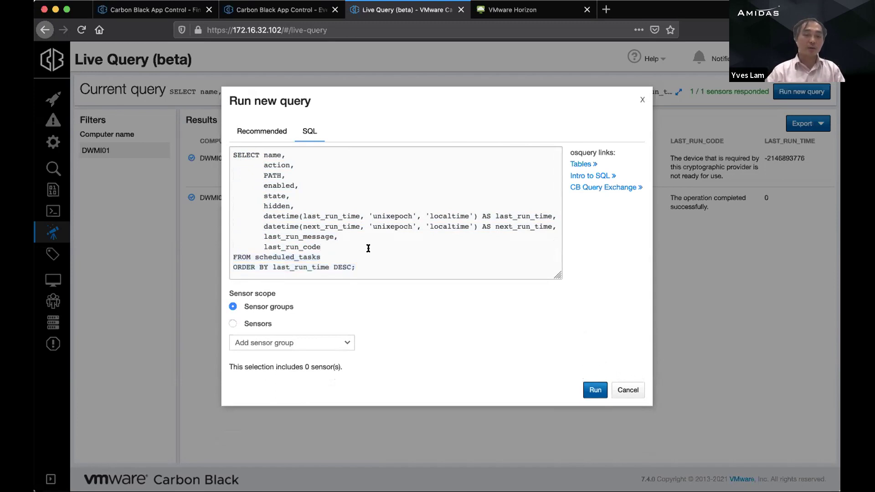
Step: Scope the query to the individual sensor DWMI01 and run it
left_click(254, 324)
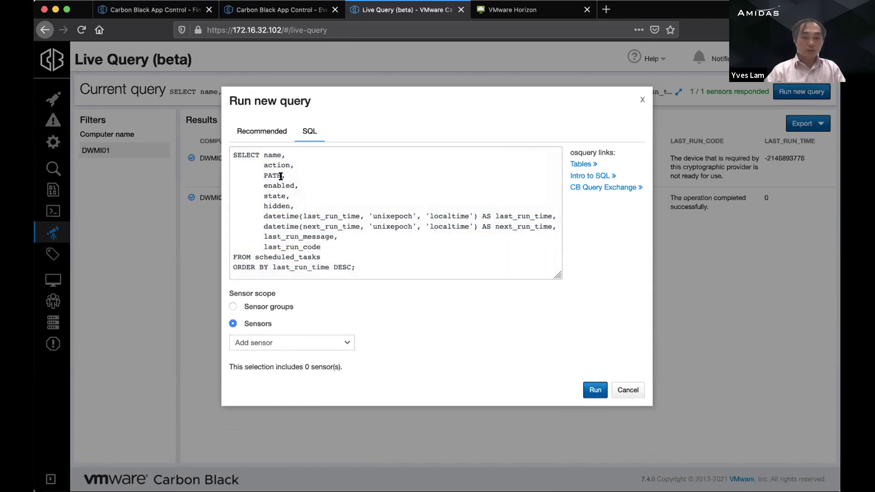
left_click(312, 347)
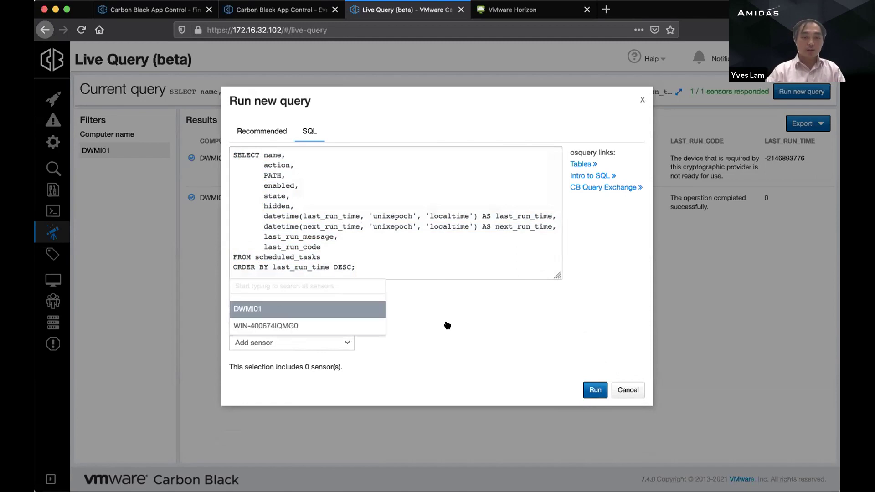
left_click(276, 313)
left_click(273, 307)
left_click(276, 342)
left_click(258, 323)
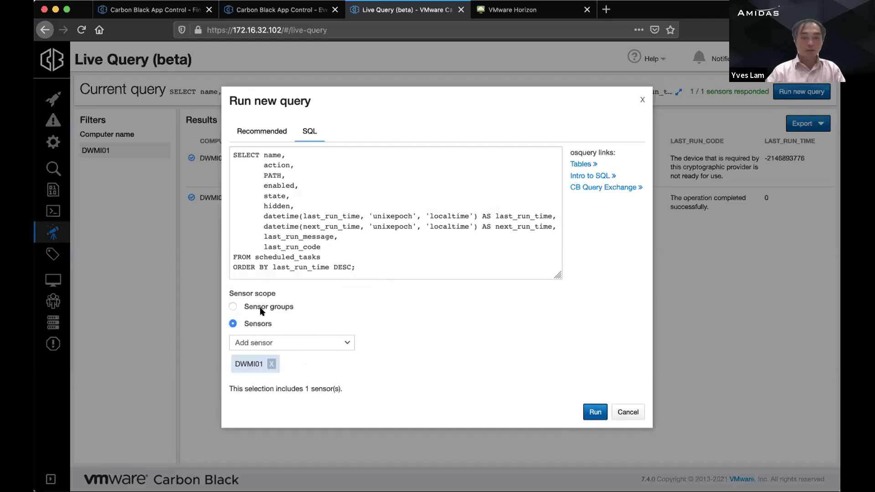
left_click(261, 308)
left_click(259, 325)
left_click(273, 343)
left_click(464, 350)
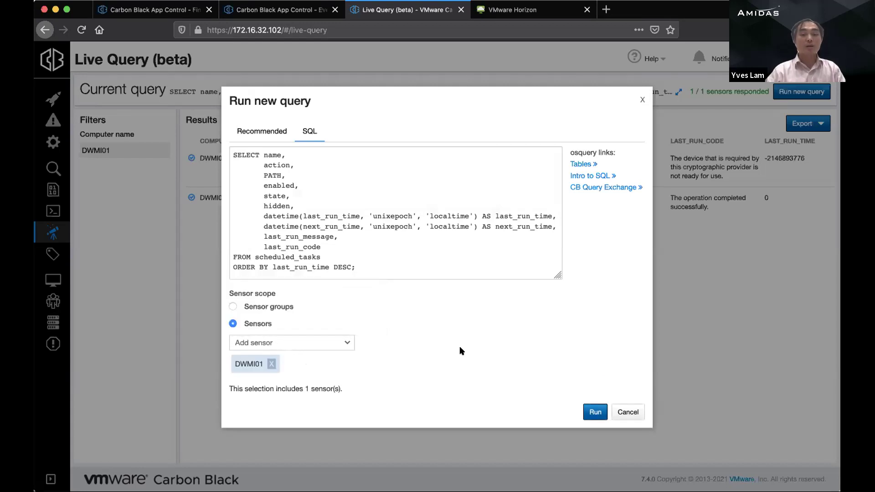
left_click(592, 412)
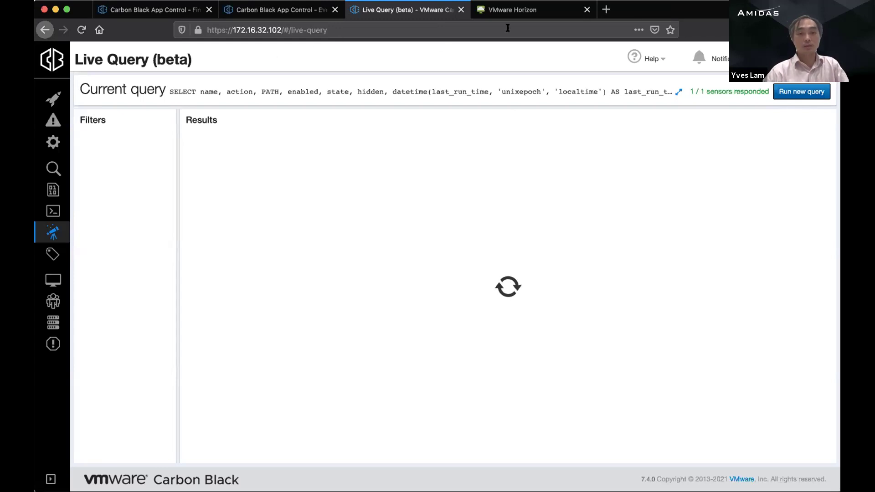
Step: Switch over to the VMware Horizon session while the results load
left_click(510, 9)
Step: Reload Horizon past the certificate warning and trim the address back to its login page
left_click(522, 300)
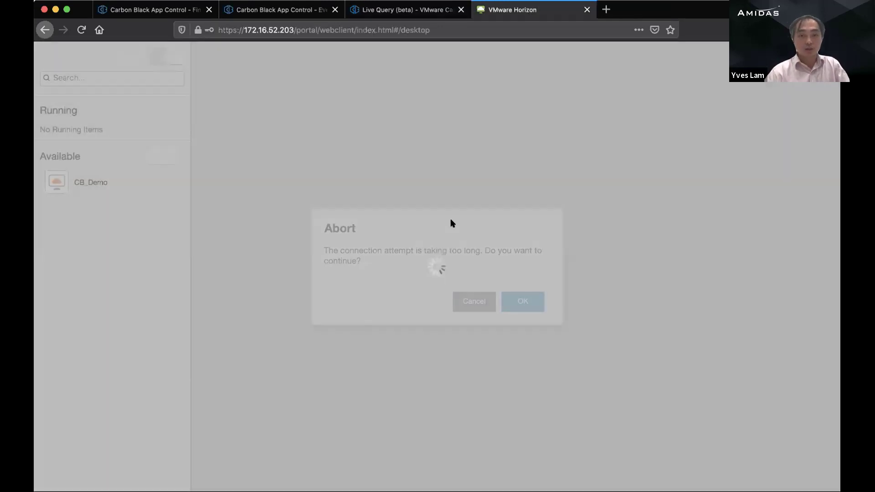
left_click(82, 30)
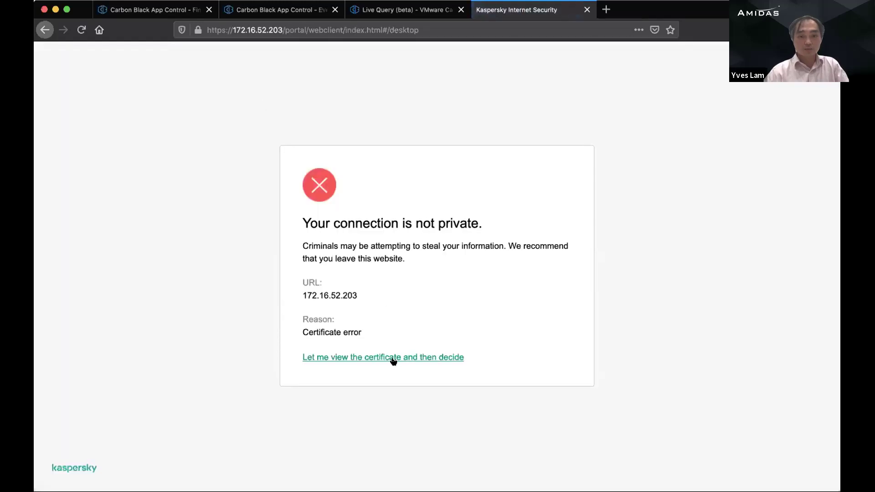
left_click(394, 362)
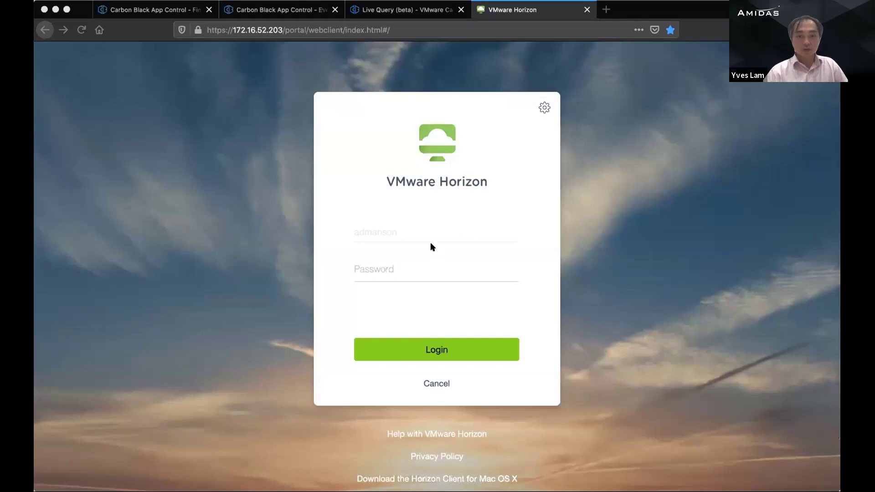
left_click(433, 240)
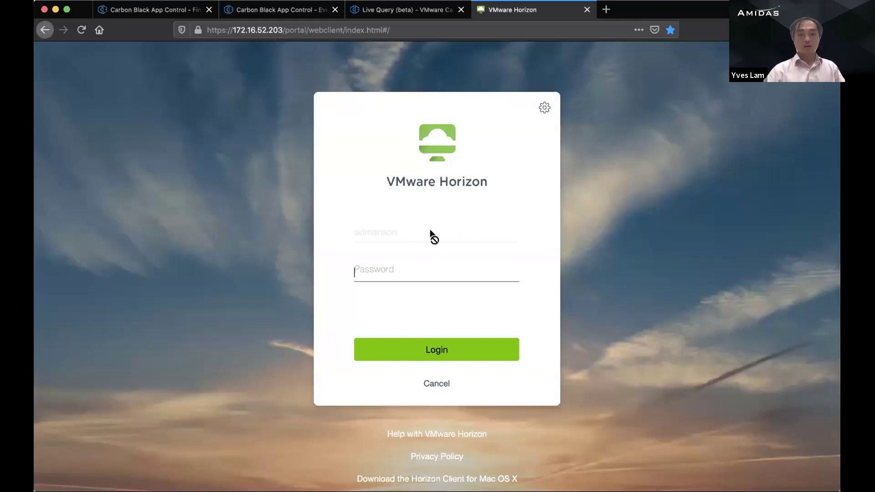
left_click(394, 233)
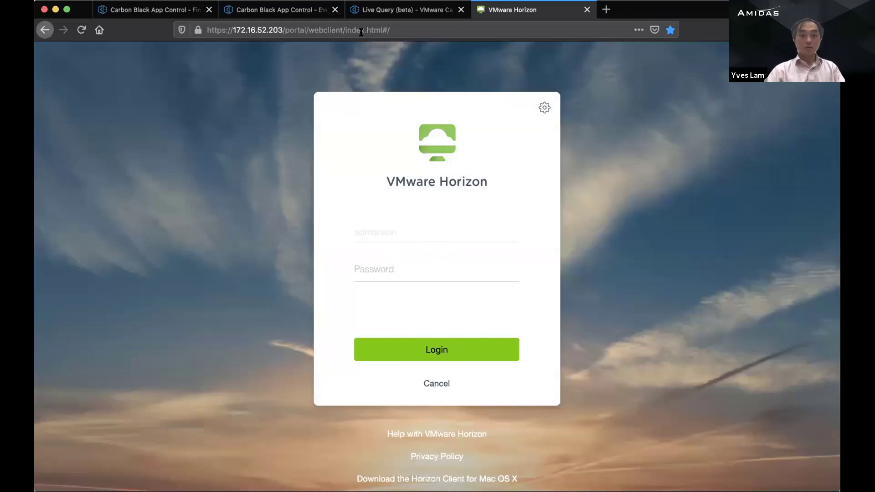
left_click(361, 30)
left_click(432, 384)
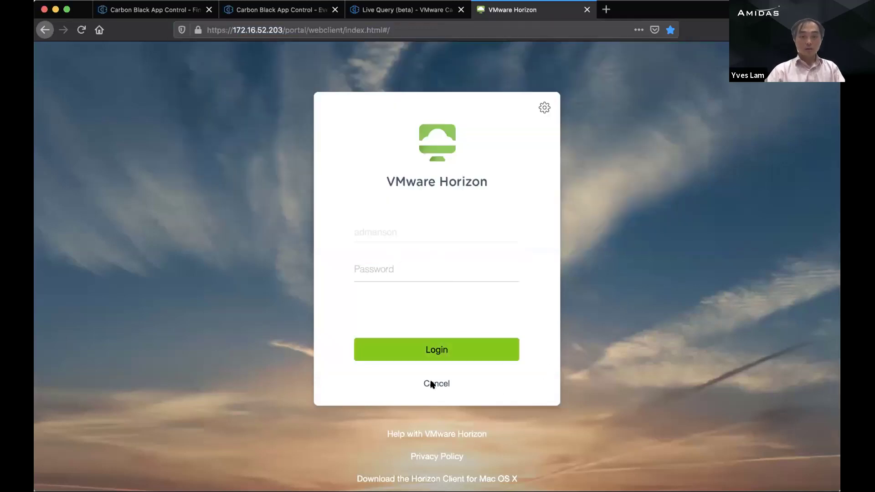
left_click(432, 385)
key("shift+End")
key("BackSpace")
key("Return")
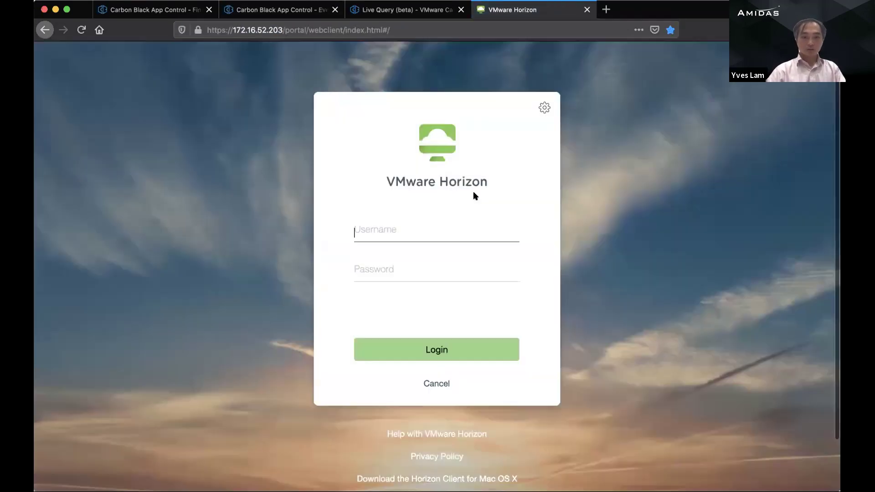
Step: Log in with username and password, launch CB_Demo with copy-paste enabled, and return to Live Query
key("BackSpace")
key("BackSpace")
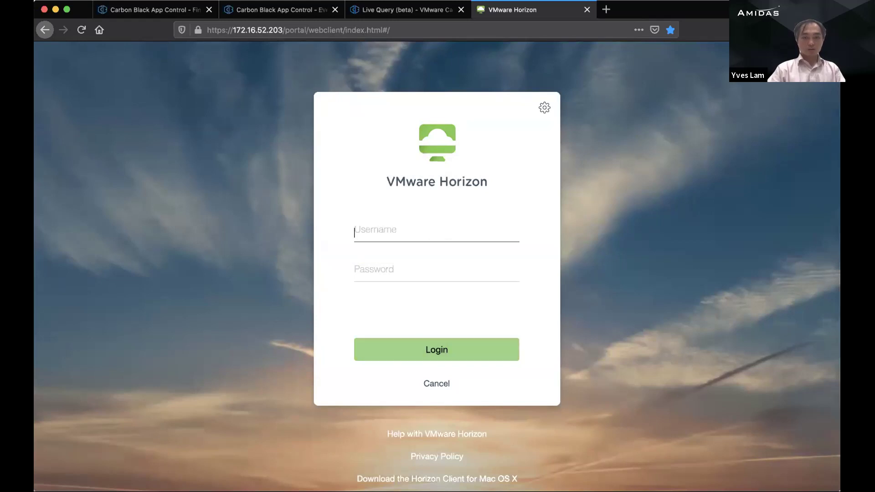
key("Tab")
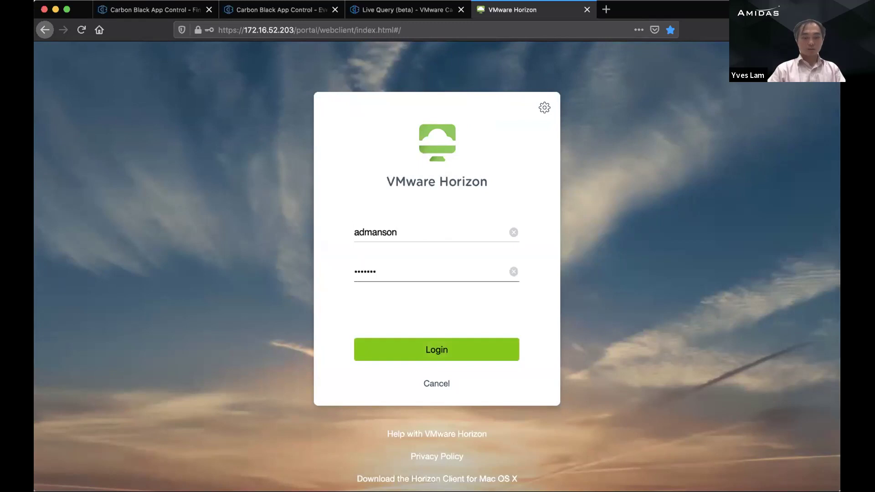
key("Return")
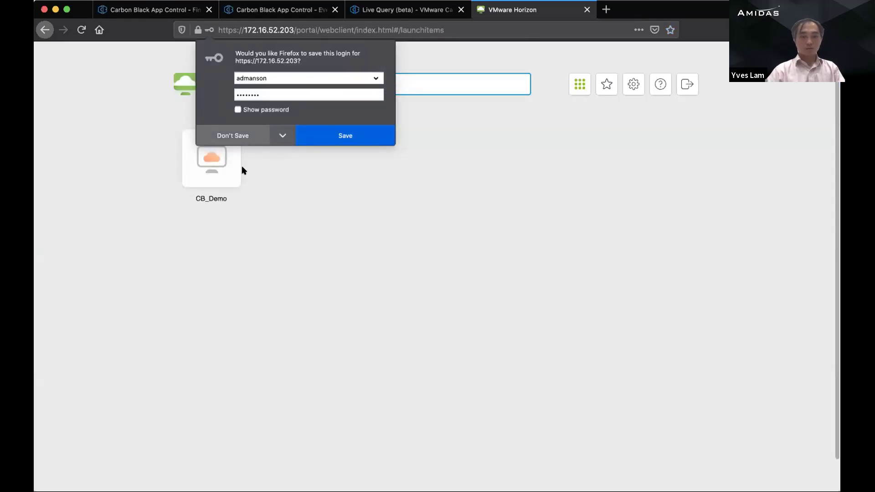
left_click(207, 171)
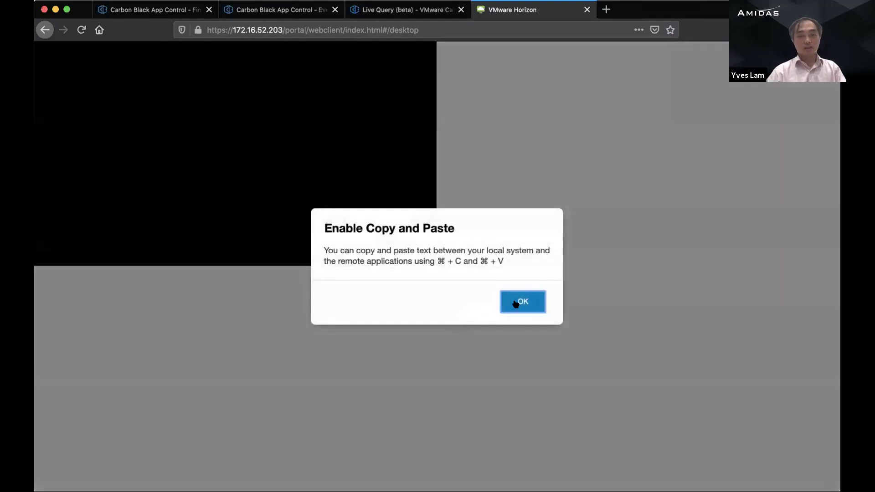
left_click(516, 303)
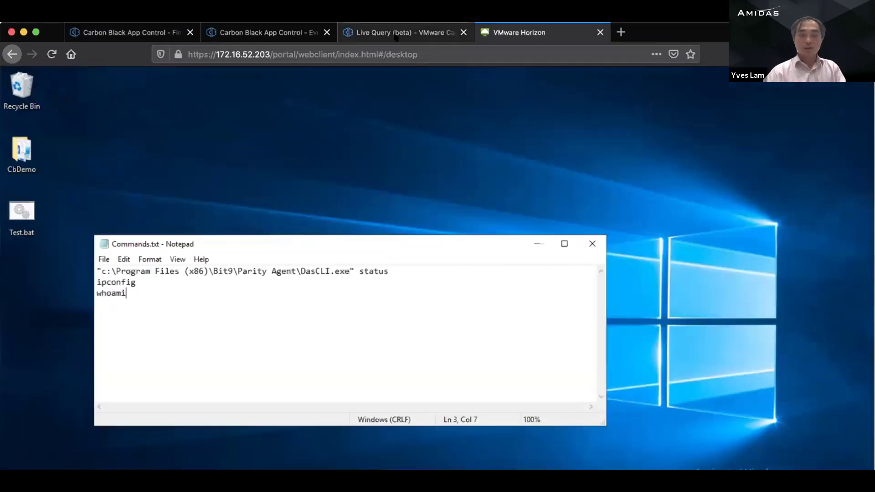
left_click(394, 12)
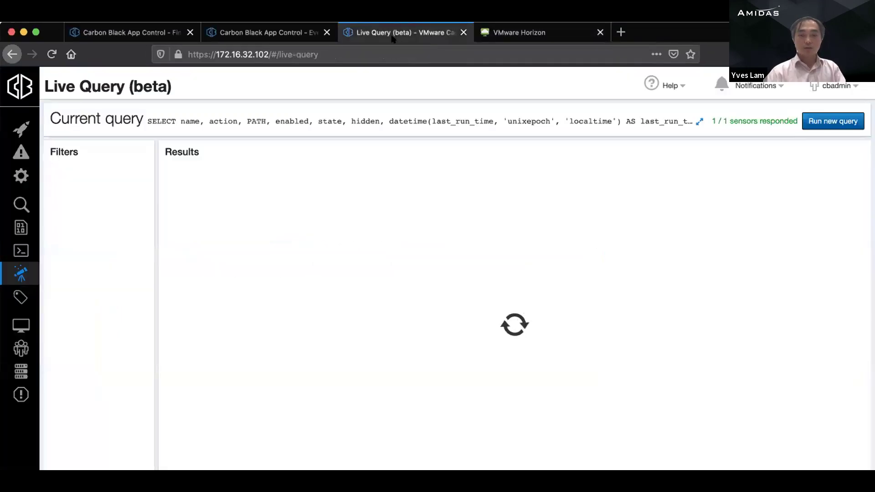
Step: Reload the Live Query results, scroll the table, and view the full scheduled-tasks query text
left_click(52, 55)
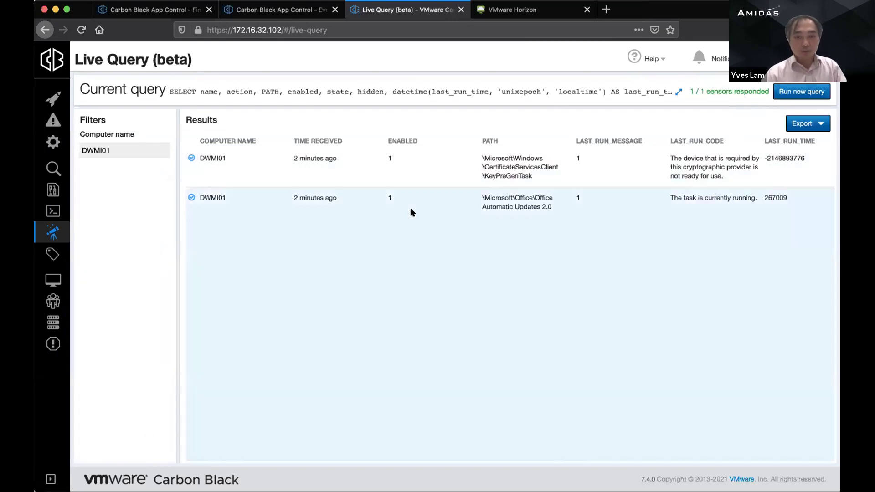
scroll(412, 212, "right", 10)
scroll(412, 212, "left", 10)
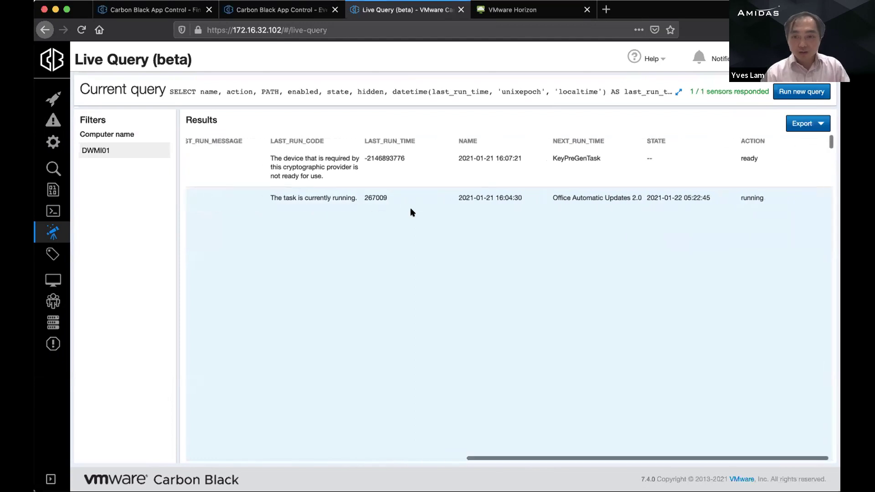
scroll(476, 251, "down", 2)
scroll(476, 253, "up", 2)
left_click_drag(217, 91, 675, 91)
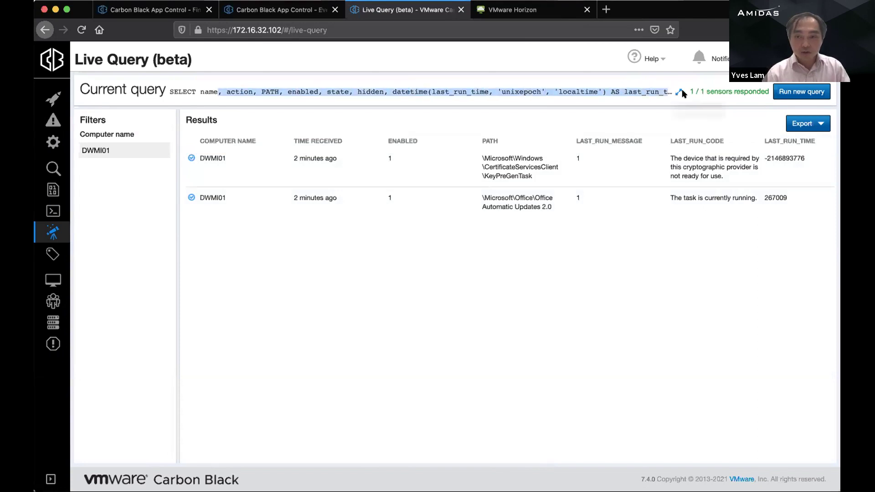
left_click(678, 92)
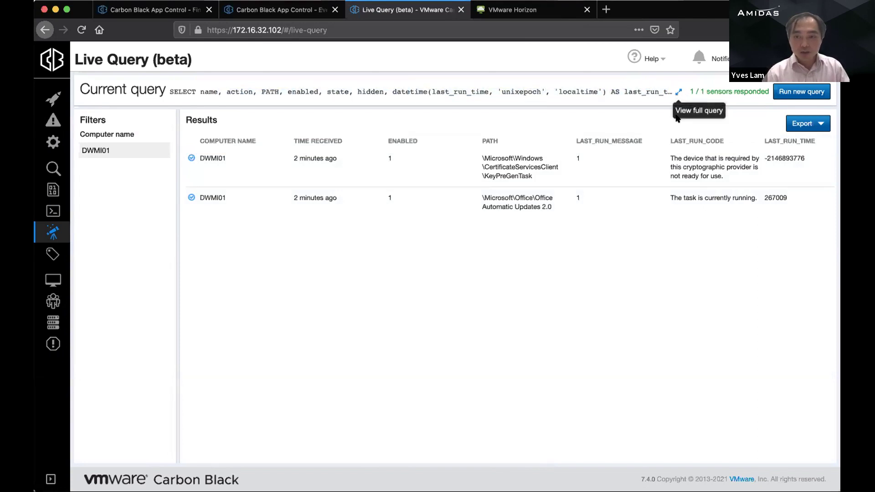
Step: Open the Export options to export all DWMI01 scheduled-task results
left_click(813, 124)
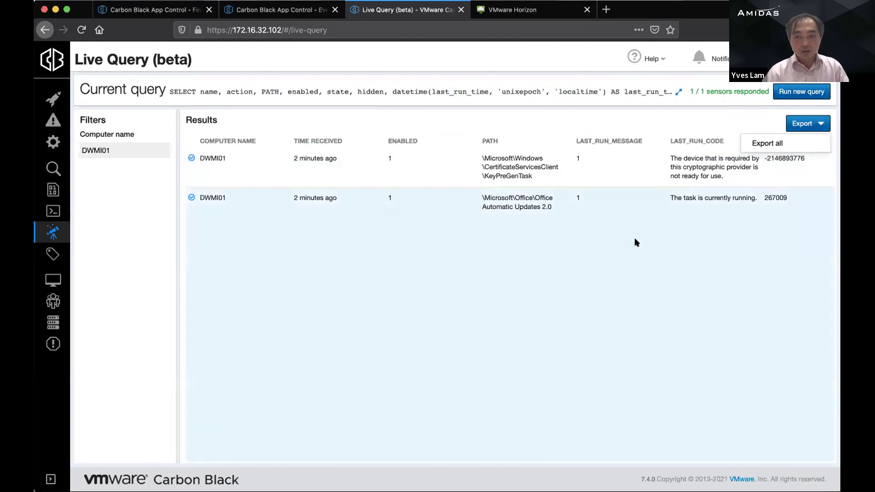
scroll(616, 245, "right", 8)
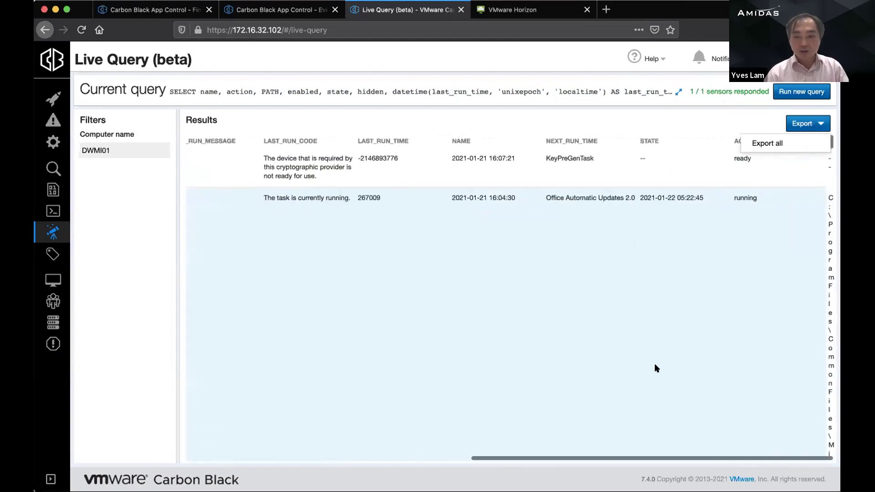
scroll(583, 371, "left", 8)
scroll(583, 371, "right", 8)
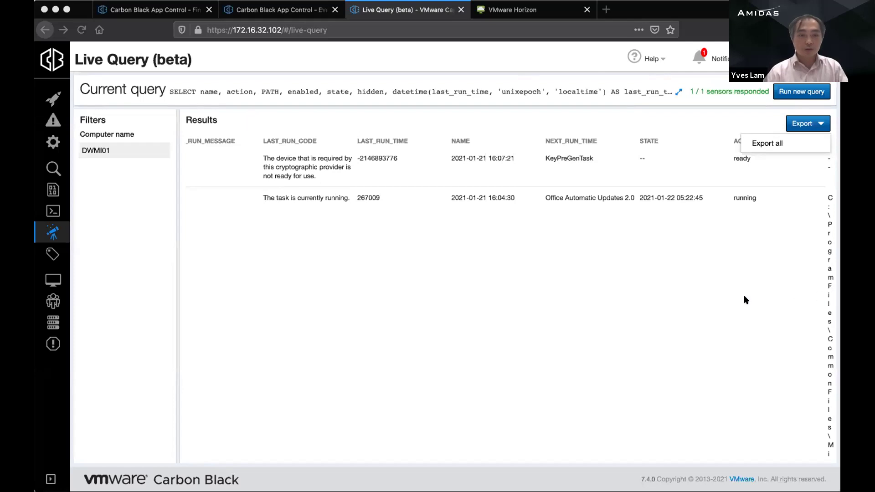
left_click(504, 337)
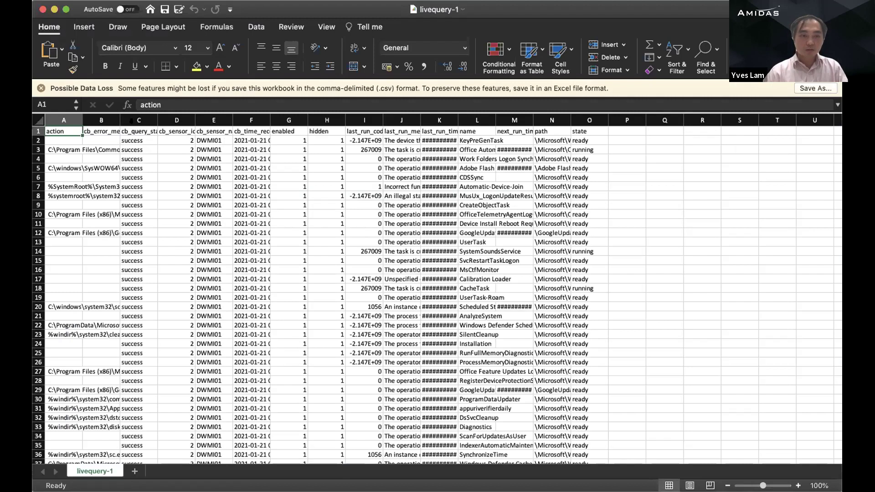
Step: Scroll through the livequery-1 results to browse the scheduled tasks
scroll(318, 348, "up", 5)
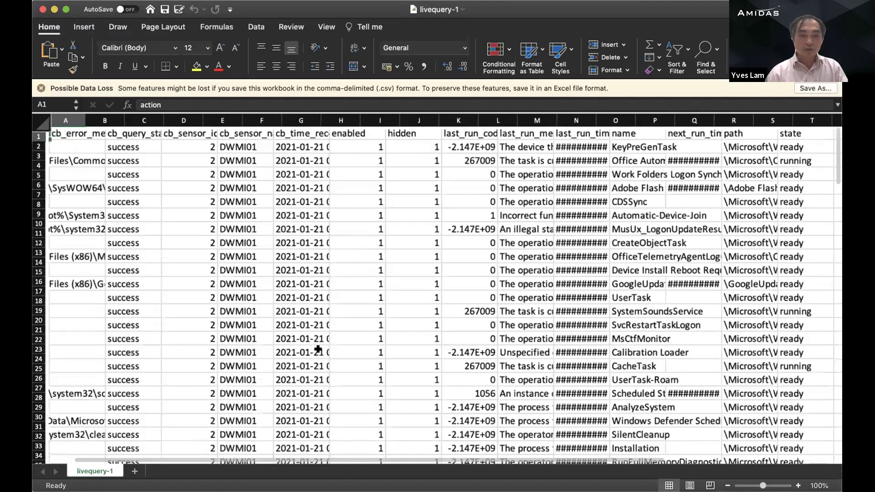
scroll(318, 348, "up", 3)
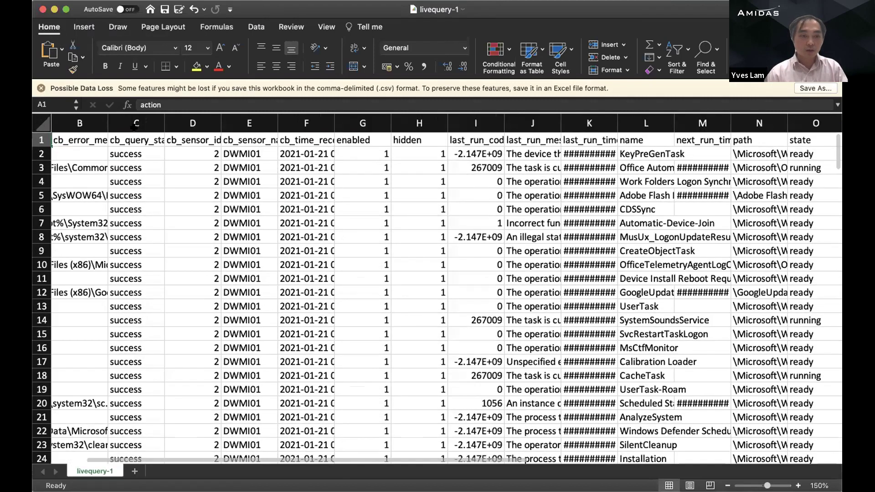
scroll(316, 217, "left", 2)
scroll(316, 216, "down", 15)
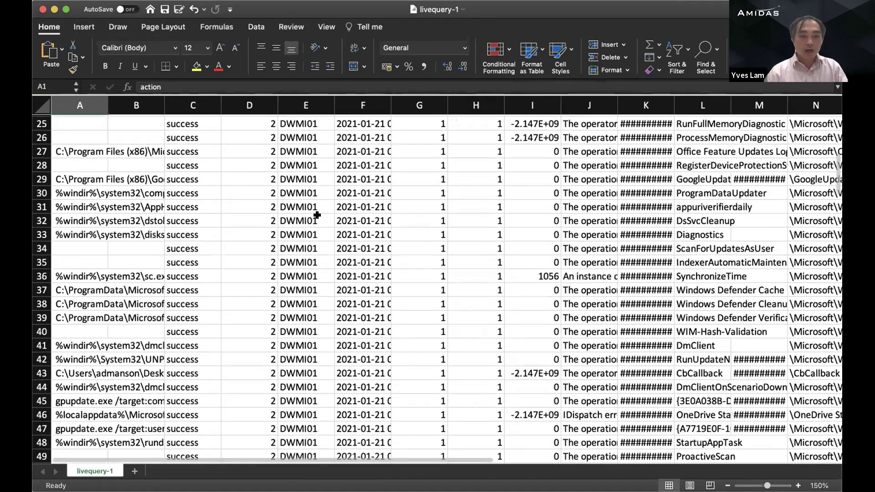
scroll(343, 271, "up", 10)
scroll(343, 272, "up", 6)
scroll(343, 272, "down", 6)
scroll(343, 271, "down", 8)
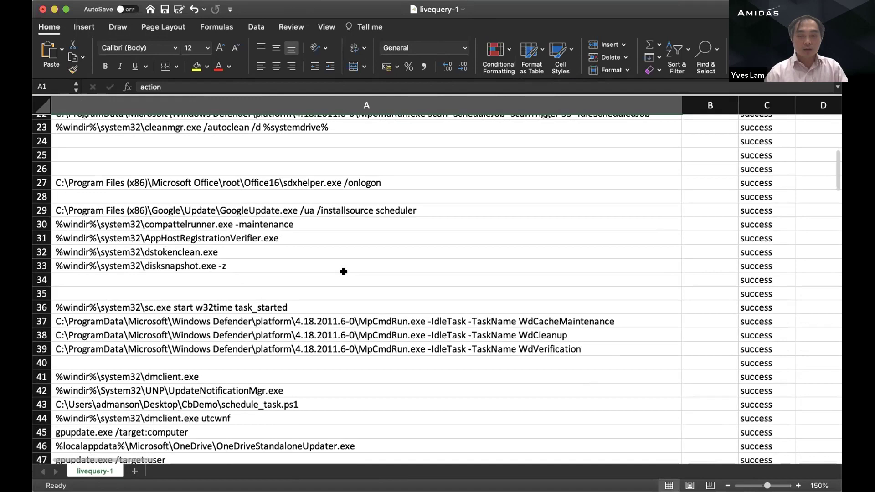
scroll(317, 271, "right", 3)
scroll(344, 252, "right", 6)
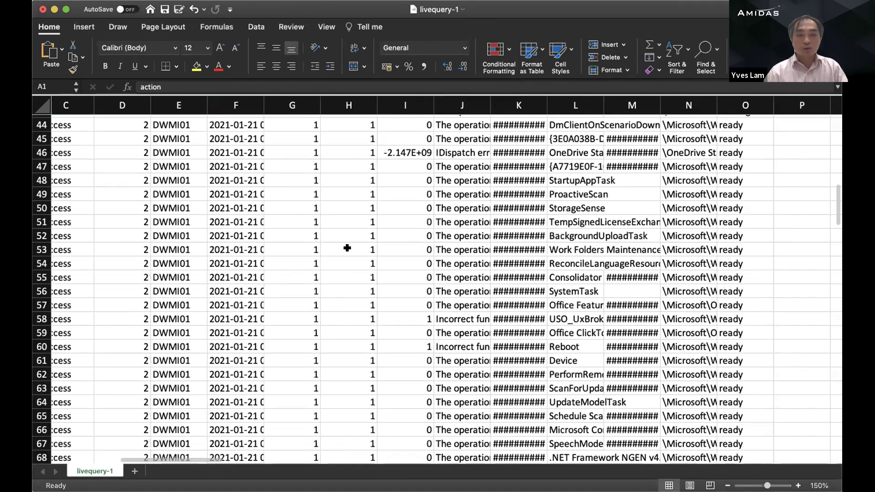
scroll(344, 252, "down", 15)
scroll(344, 252, "left", 1)
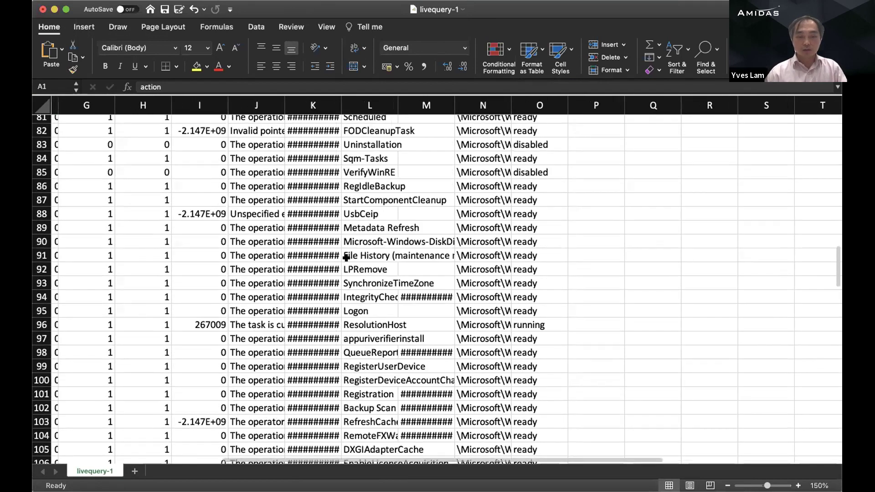
scroll(347, 258, "down", 20)
scroll(347, 258, "left", 1)
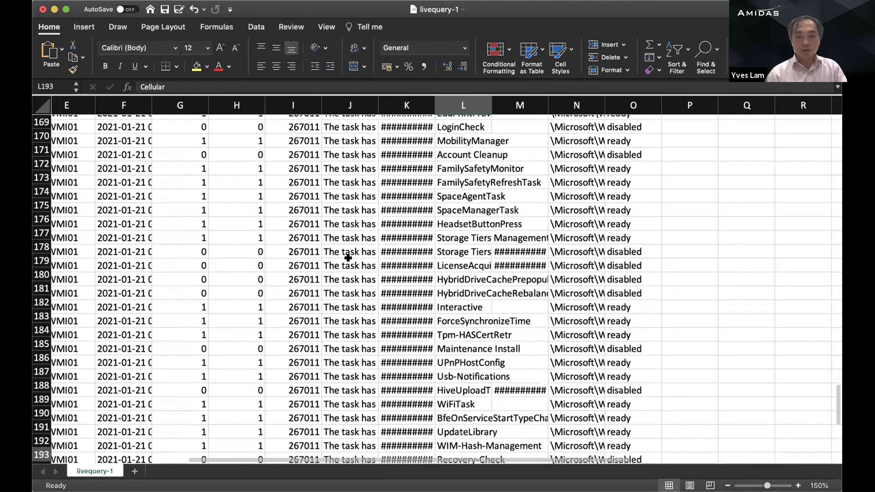
scroll(348, 257, "left", 1)
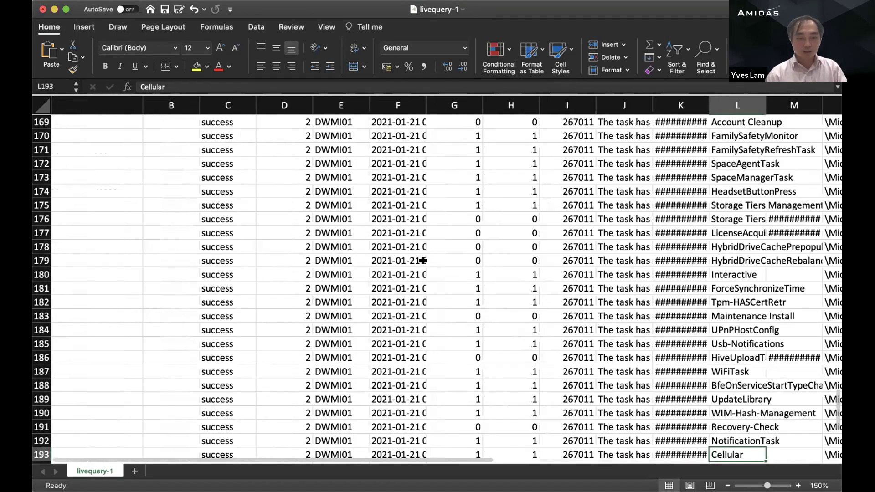
scroll(377, 258, "left", 3)
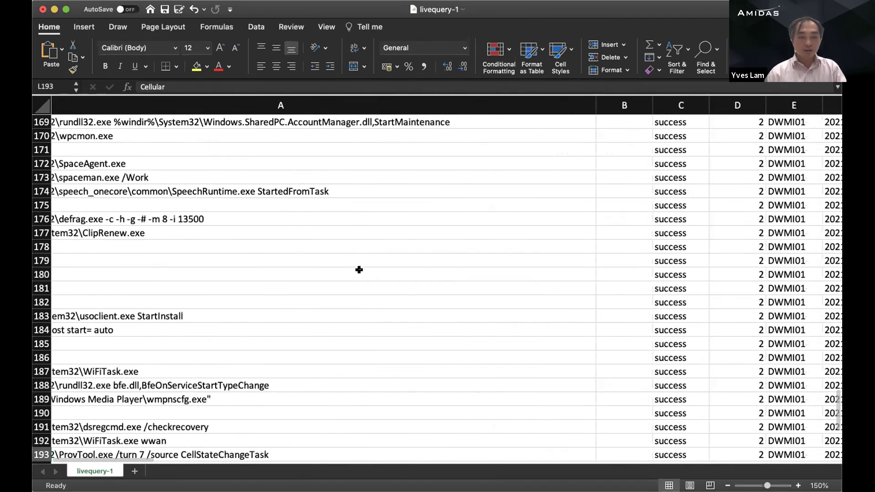
Step: Inspect the command lines in rows 177–193, including the usoclient StartInstall and ClipRenew tasks
left_click_drag(337, 362, 338, 324)
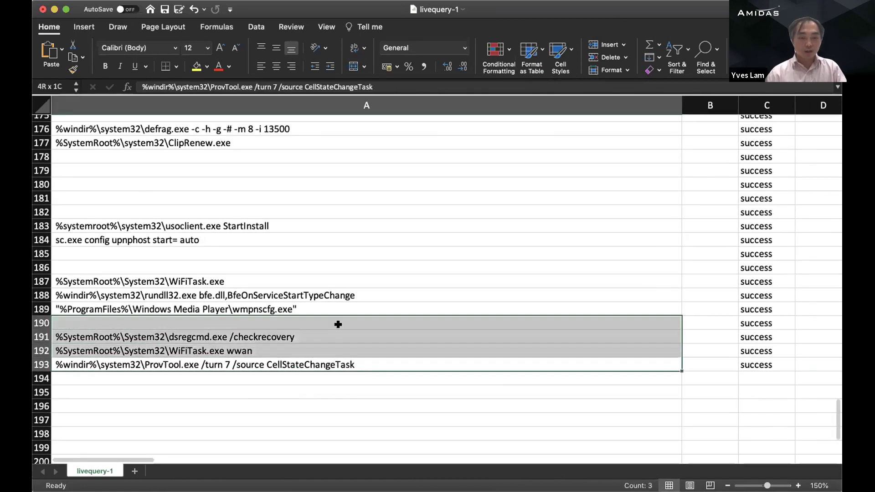
left_click(253, 339)
left_click_drag(289, 350, 234, 362)
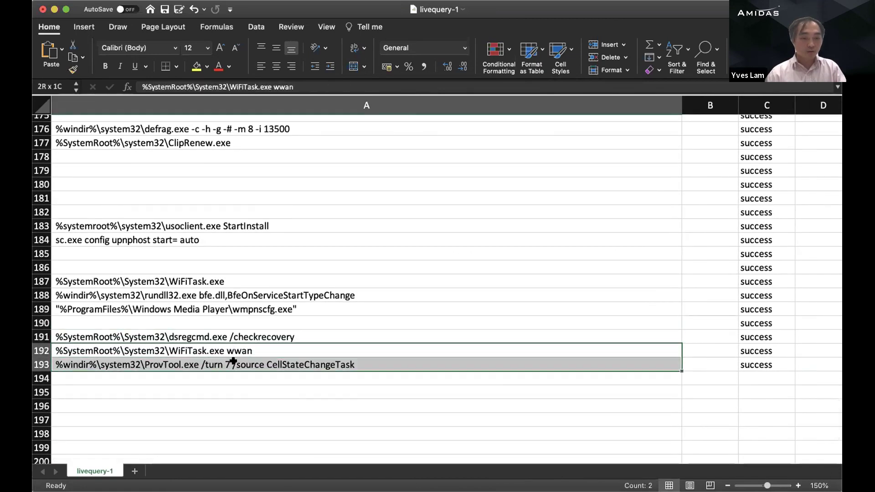
left_click_drag(249, 254, 279, 206)
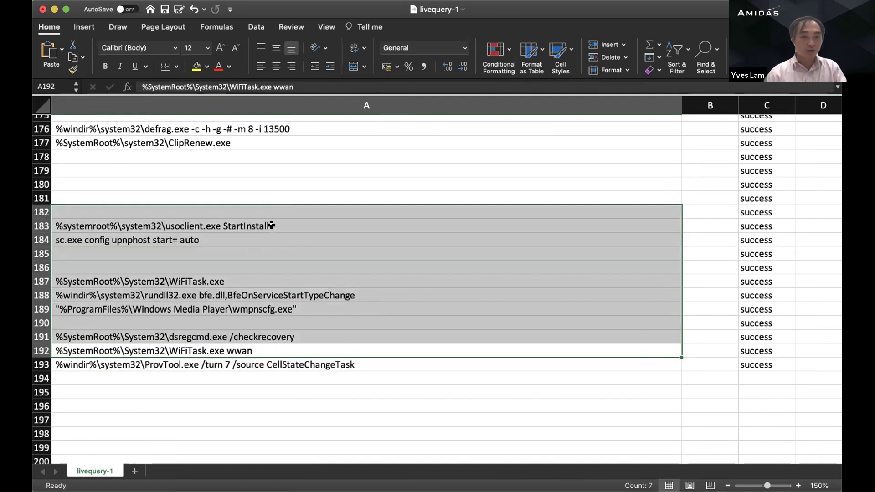
left_click(271, 226)
scroll(260, 133, "up", 2)
left_click(269, 145)
scroll(283, 222, "up", 3)
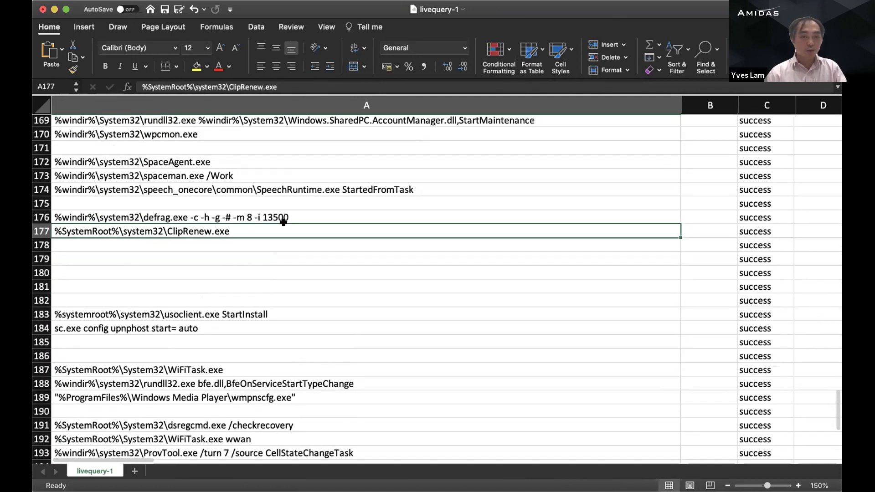
scroll(283, 222, "up", 3)
left_click_drag(196, 201, 196, 241)
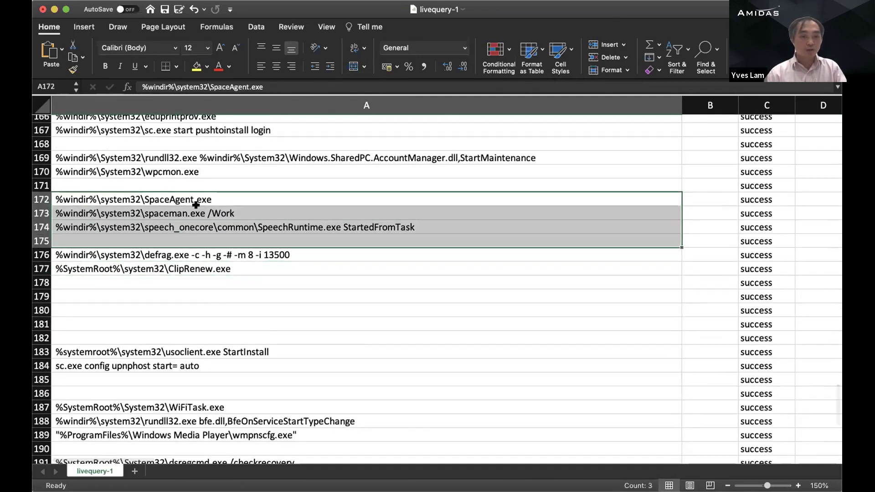
scroll(196, 205, "up", 3)
scroll(198, 206, "up", 2)
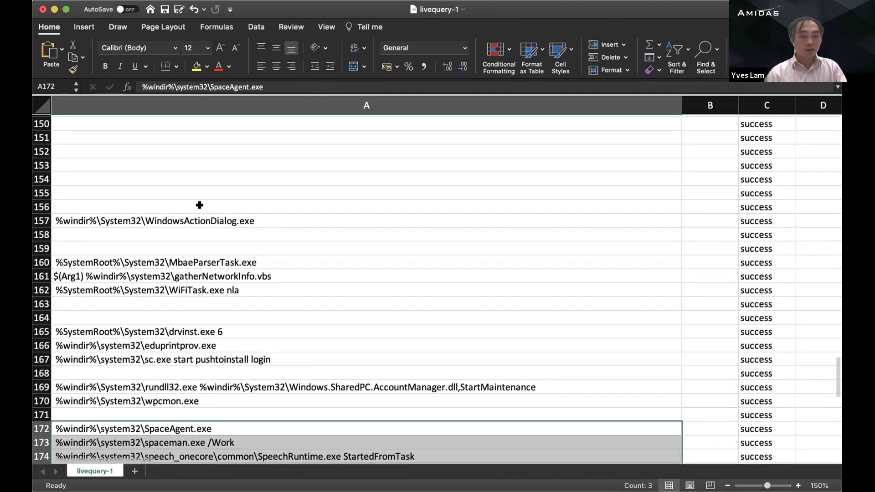
scroll(199, 205, "up", 7)
scroll(205, 207, "up", 7)
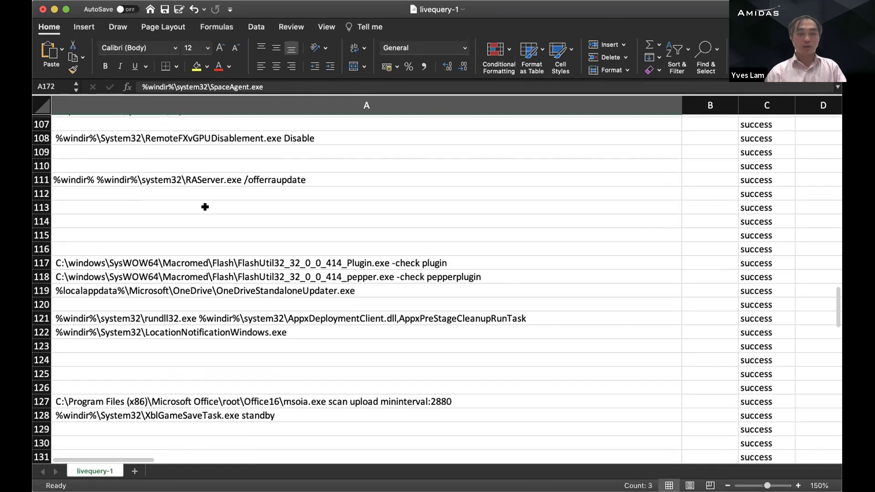
scroll(205, 206, "up", 15)
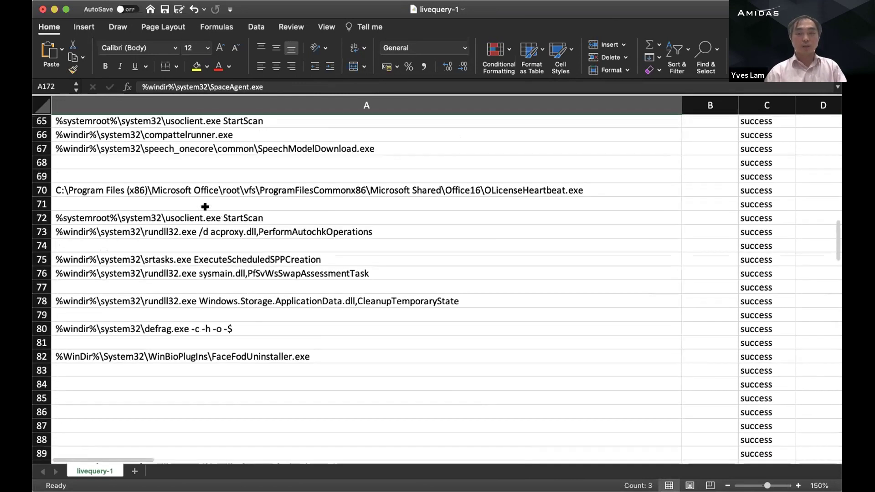
Step: Autofit column J so each task's full last_run_message is readable
scroll(205, 207, "right", 8)
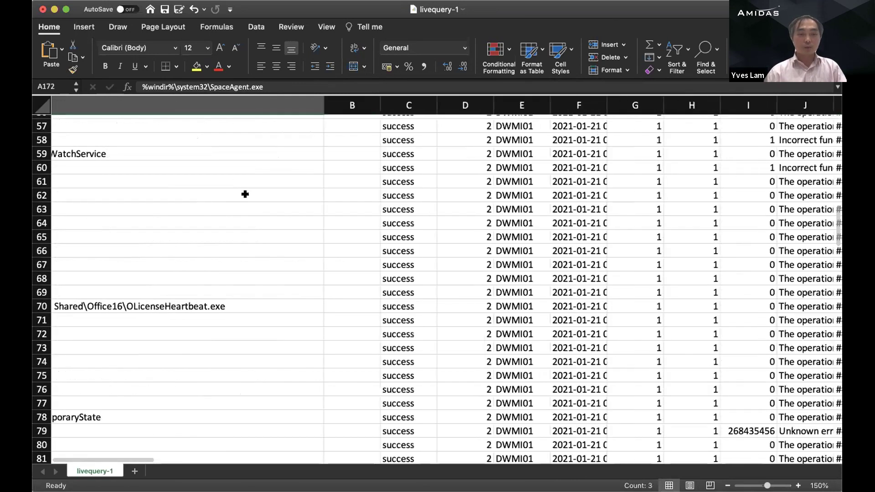
scroll(238, 177, "right", 6)
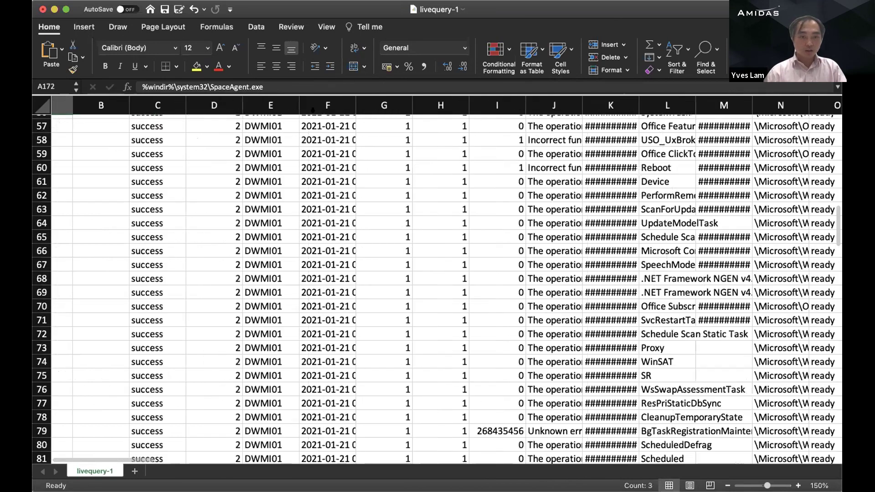
scroll(598, 115, "right", 2)
scroll(530, 152, "right", 3)
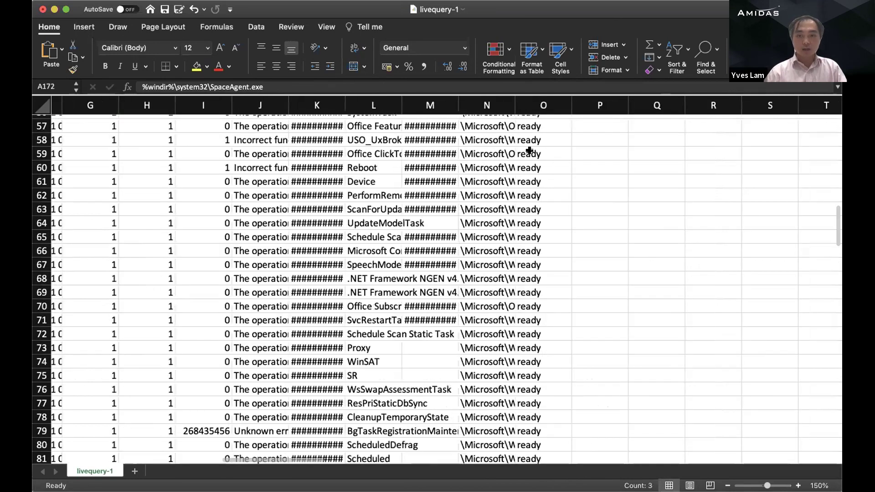
scroll(520, 149, "right", 3)
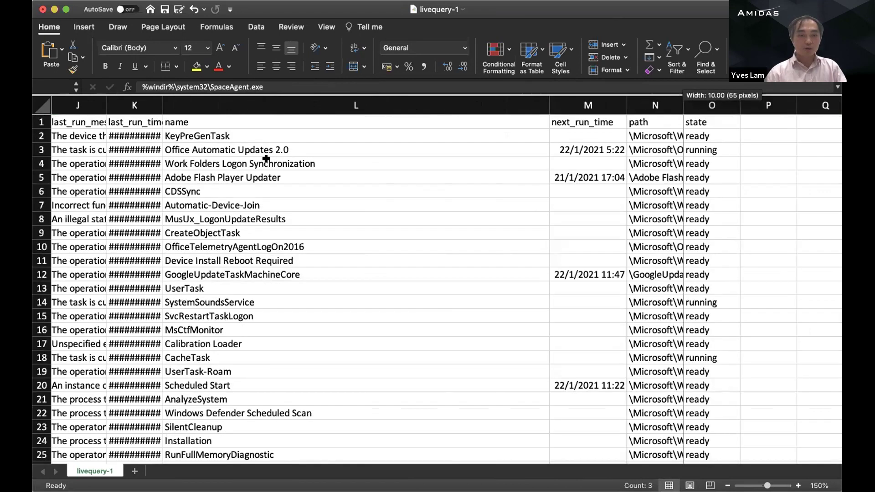
scroll(273, 132, "left", 2)
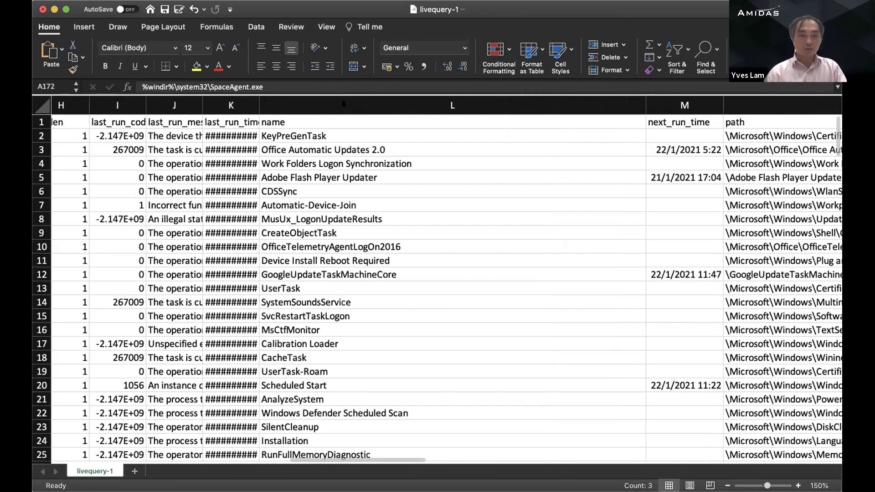
scroll(343, 104, "left", 2)
double_click(349, 106)
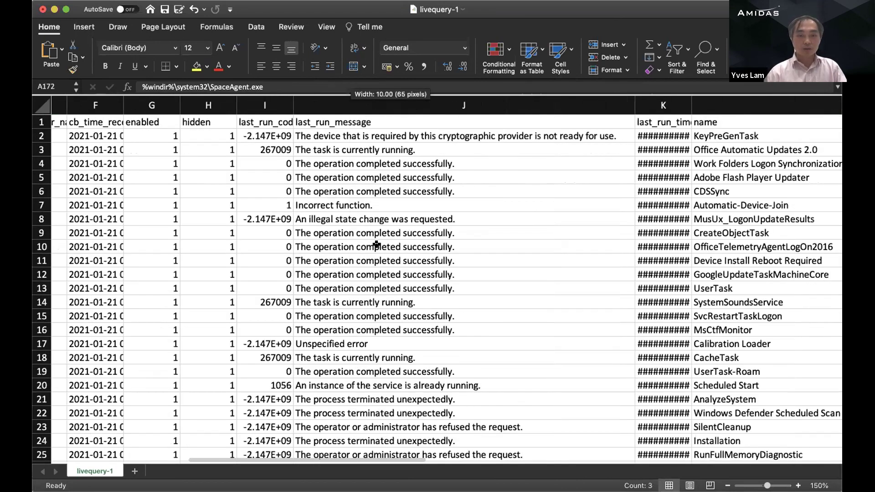
scroll(376, 245, "left", 1)
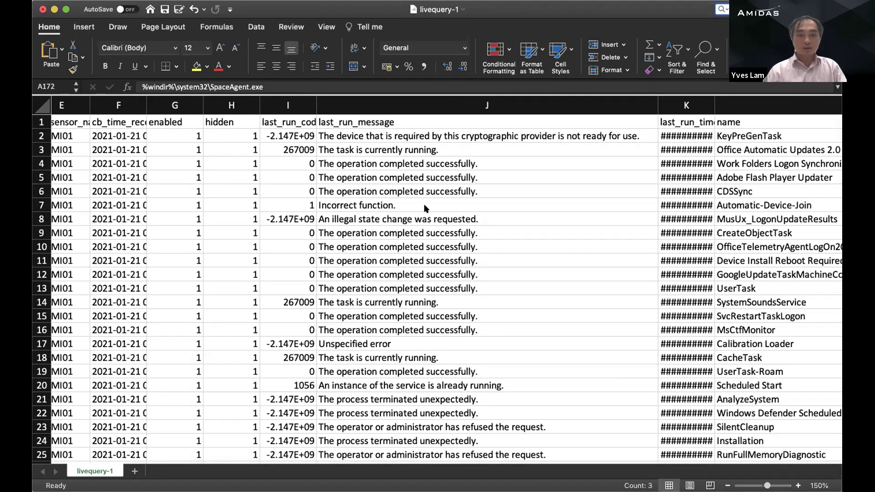
key("Return")
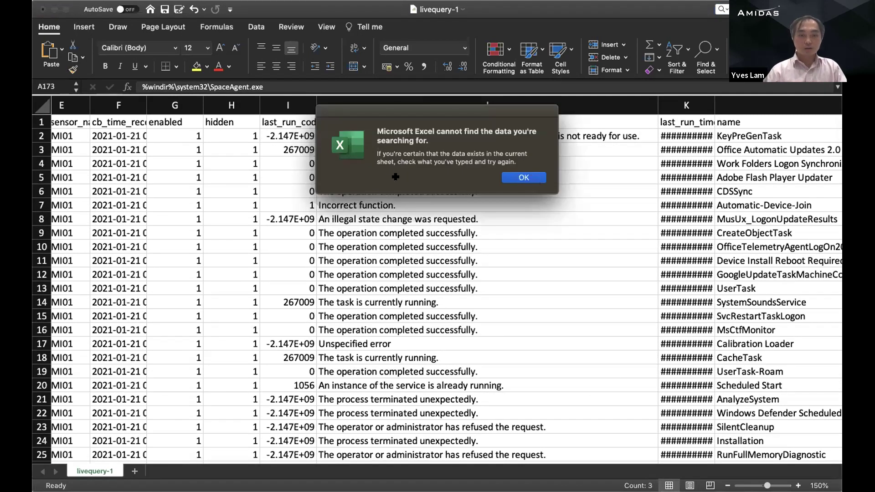
key("Return")
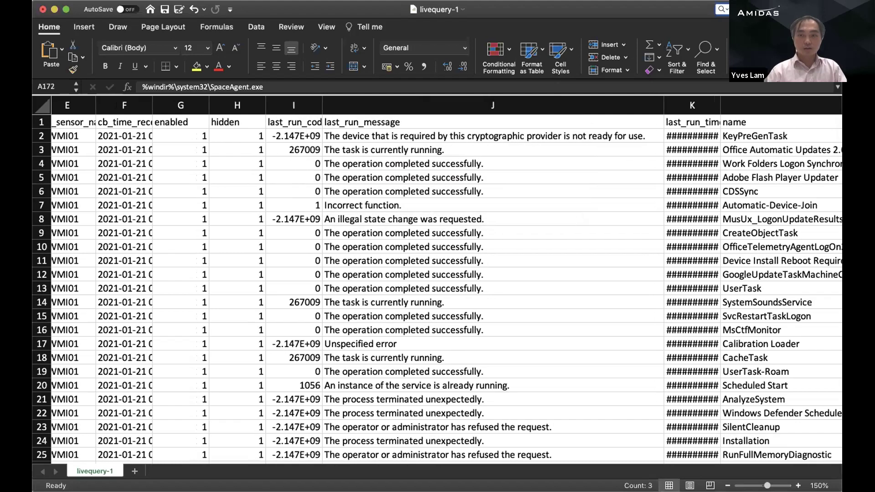
scroll(438, 282, "left", 3)
scroll(437, 283, "left", 5)
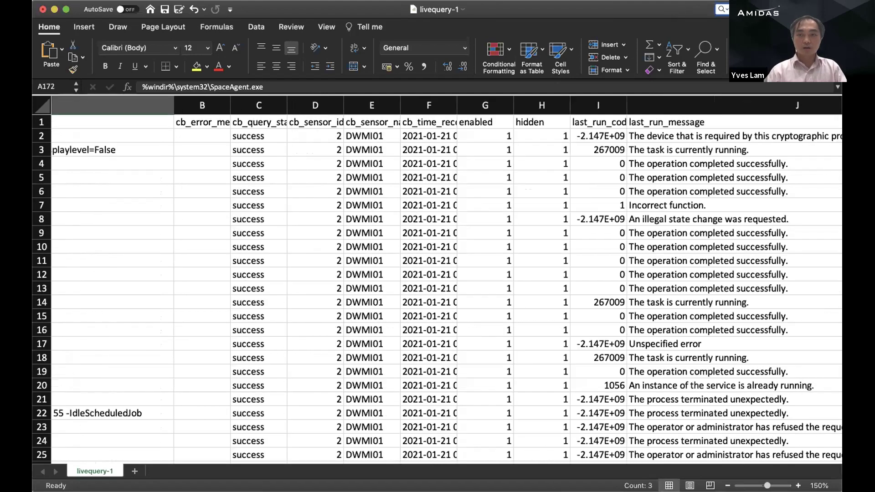
type("tas")
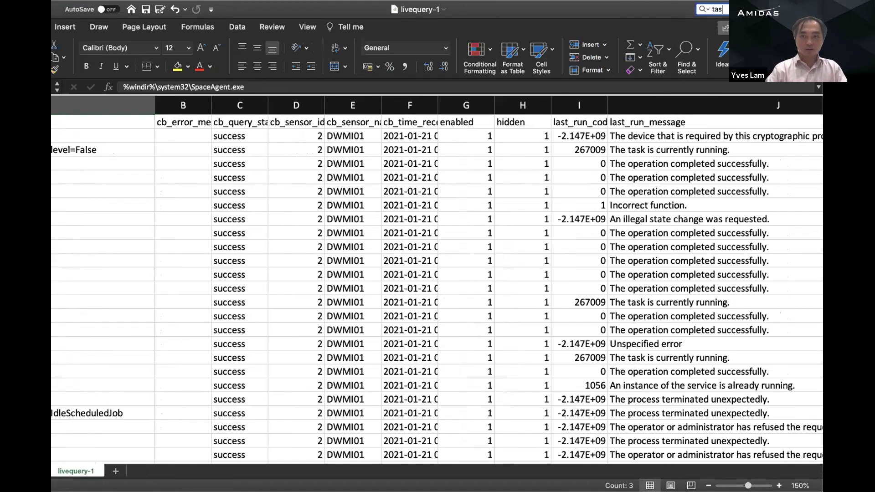
type("k")
key("Return")
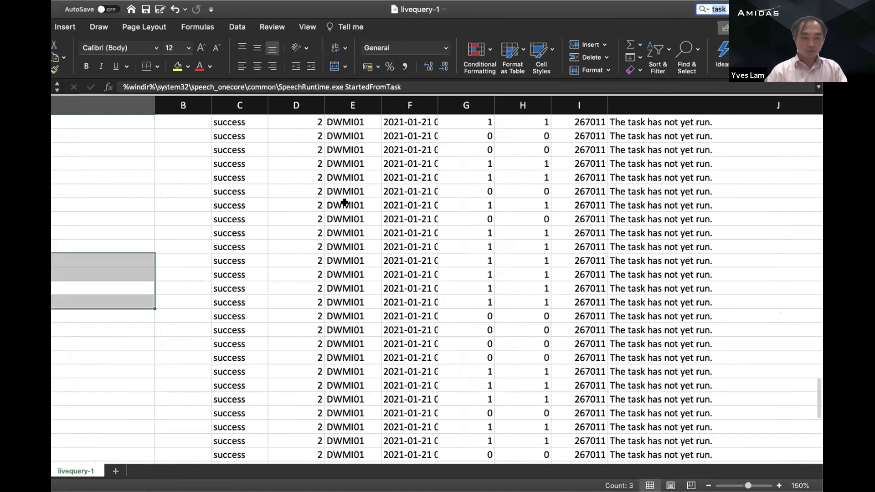
scroll(349, 206, "left", 1)
scroll(261, 266, "left", 10)
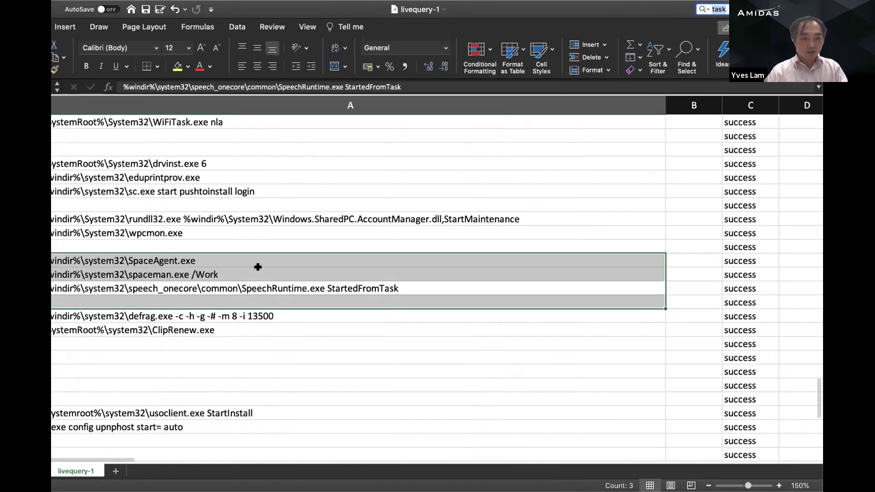
key("Return")
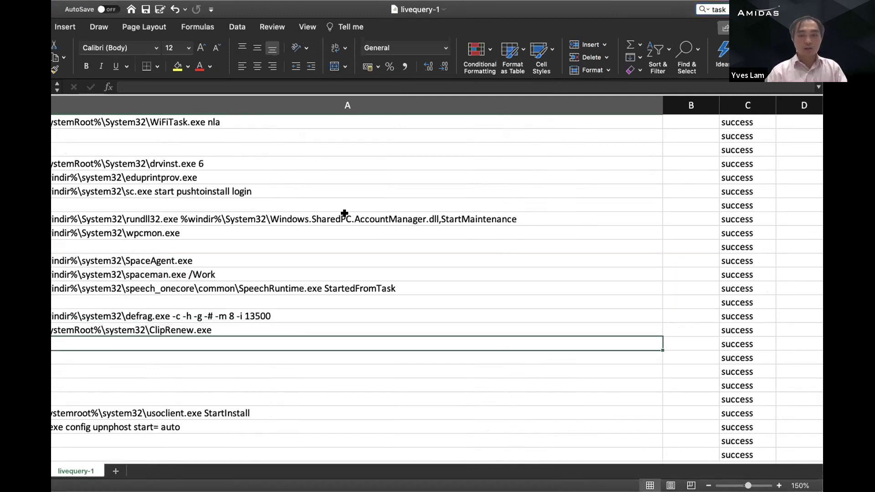
scroll(344, 216, "down", 5)
scroll(346, 218, "right", 10)
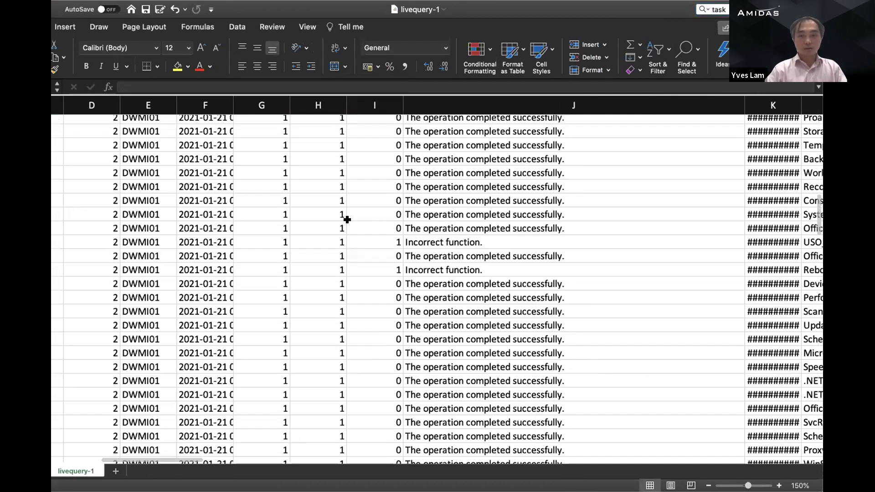
scroll(348, 219, "up", 10)
key("super+f")
type("c")
key("BackSpace")
key("BackSpace")
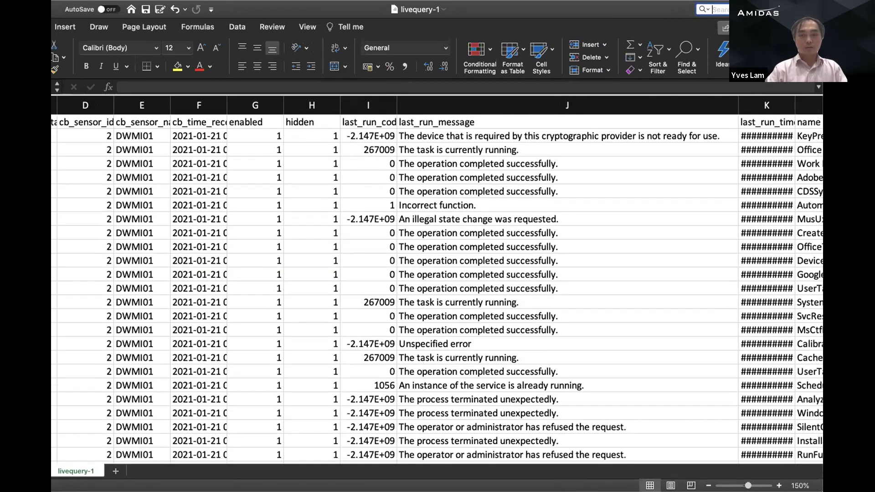
Step: Locate the CbDemo\schedule_task.ps1 task's command and confirm its state reads running
type("demo")
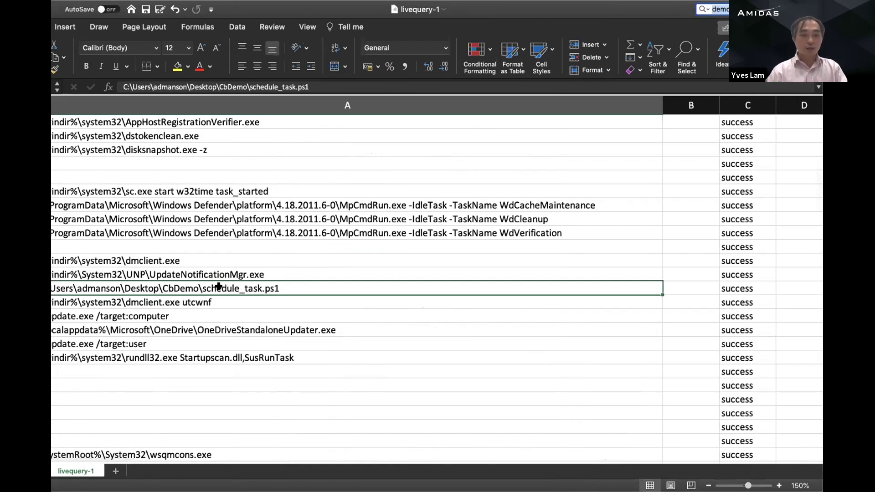
scroll(219, 286, "right", 10)
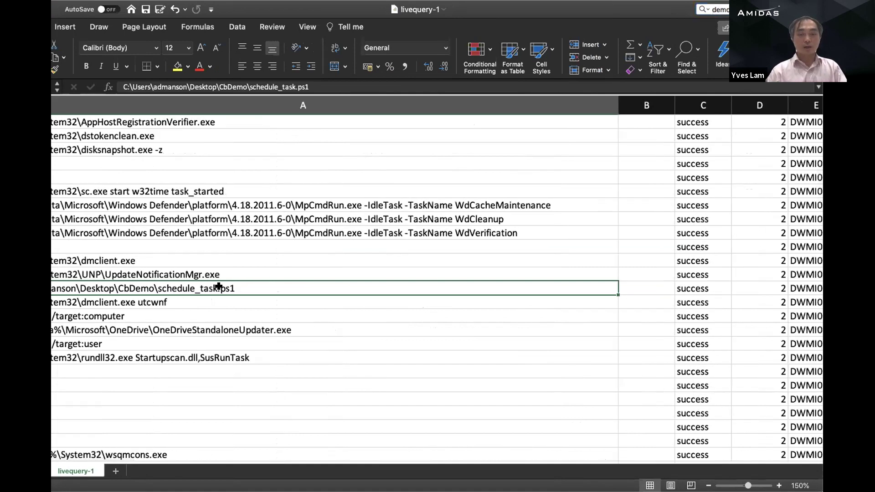
scroll(219, 286, "right", 5)
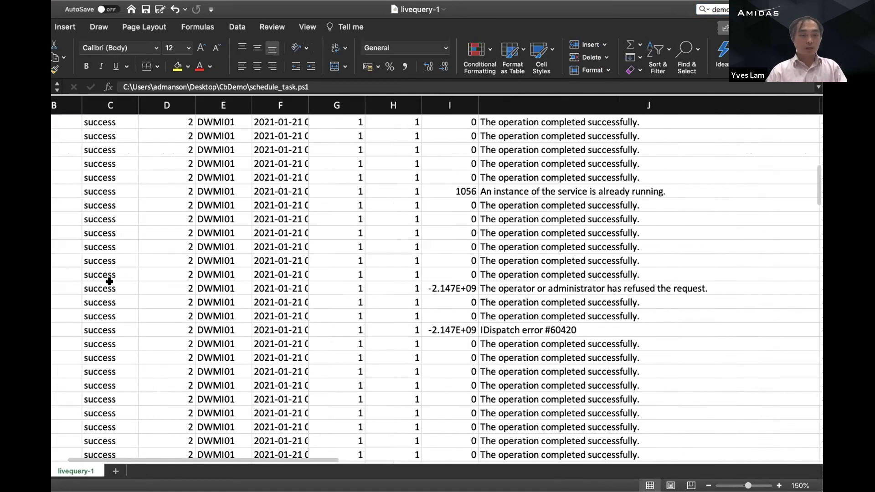
scroll(108, 281, "left", 10)
double_click(159, 286)
left_click_drag(159, 286, 322, 291)
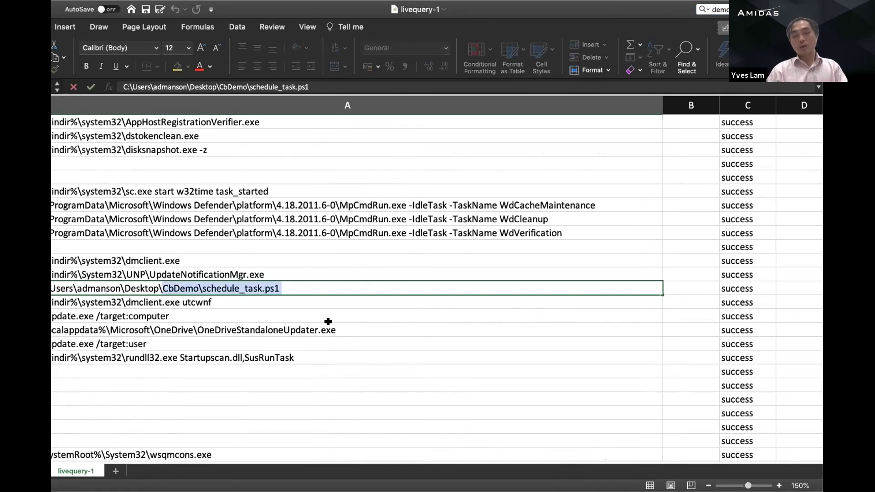
scroll(328, 322, "right", 15)
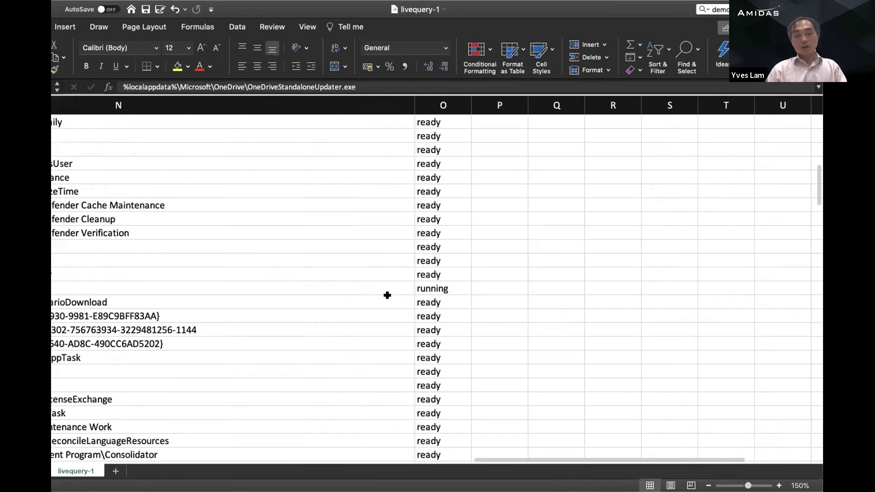
left_click(395, 286)
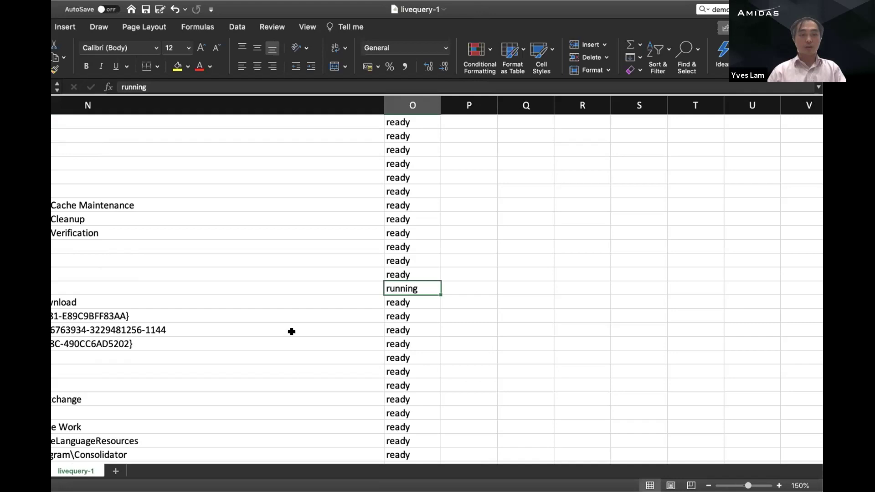
Step: Scroll back through the remaining scheduled-task rows in the sheet
scroll(292, 331, "left", 5)
scroll(303, 317, "left", 5)
scroll(303, 316, "up", 7)
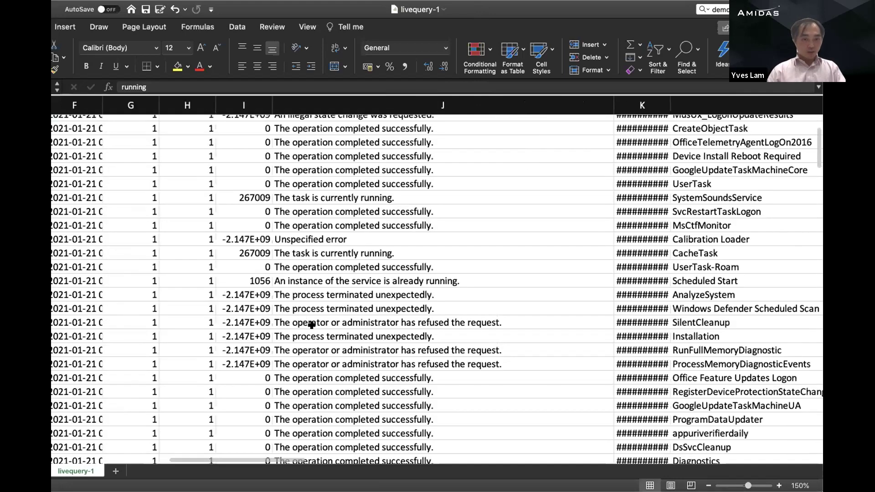
scroll(323, 324, "down", 2)
scroll(350, 333, "left", 5)
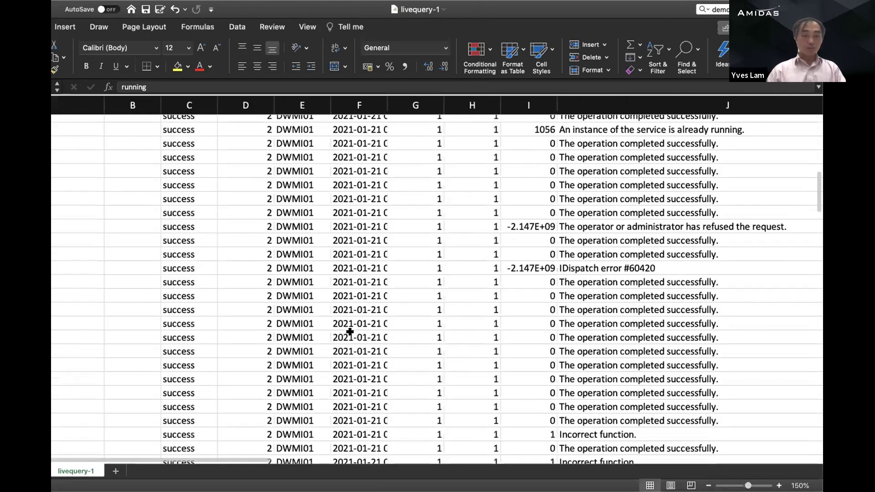
scroll(349, 332, "left", 5)
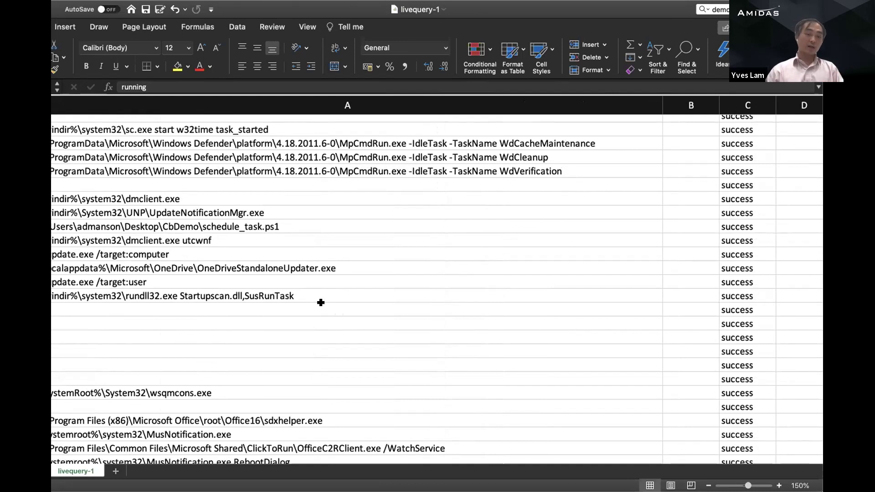
scroll(322, 305, "up", 10)
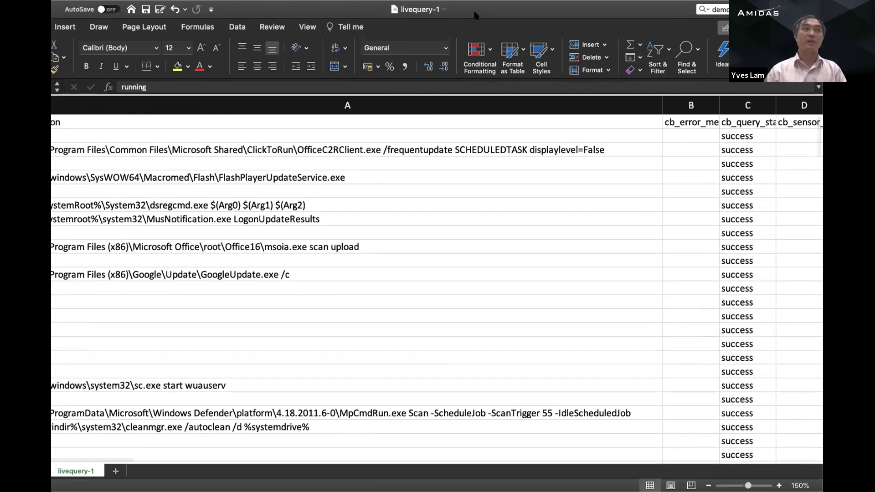
scroll(409, 233, "down", 3)
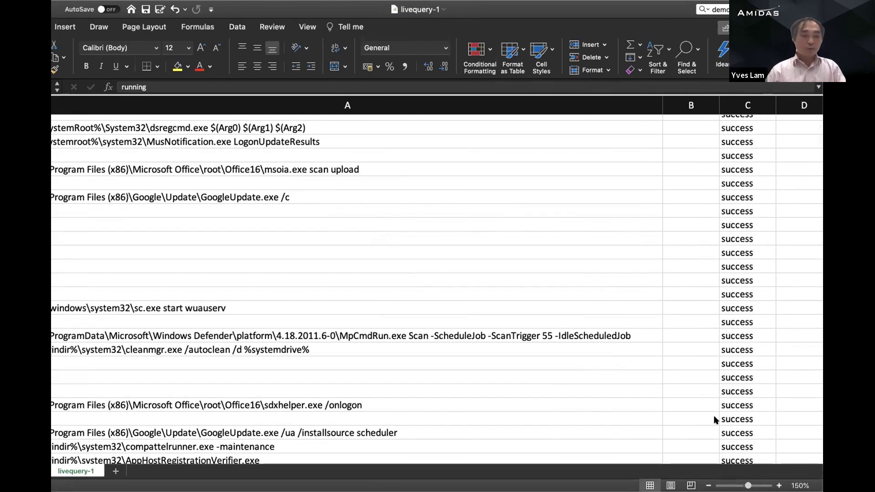
Step: Back in Carbon Black, reload the Live Query results and start a new query
key("super+Tab")
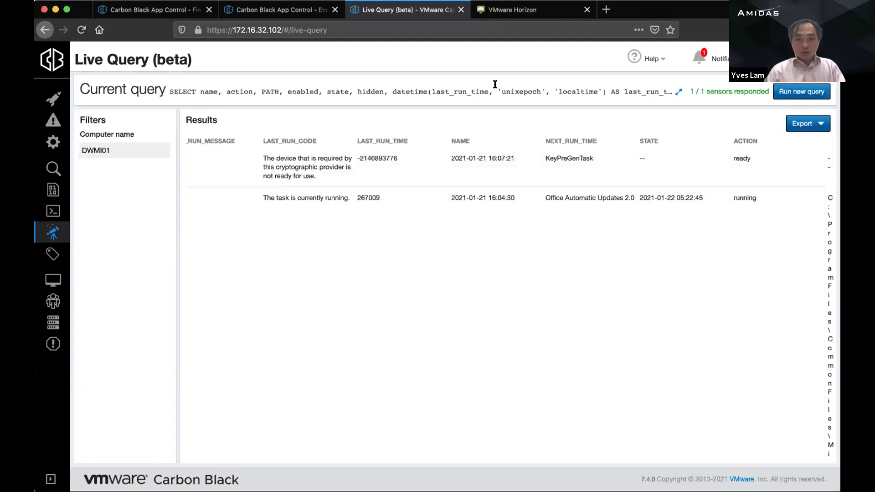
left_click(82, 30)
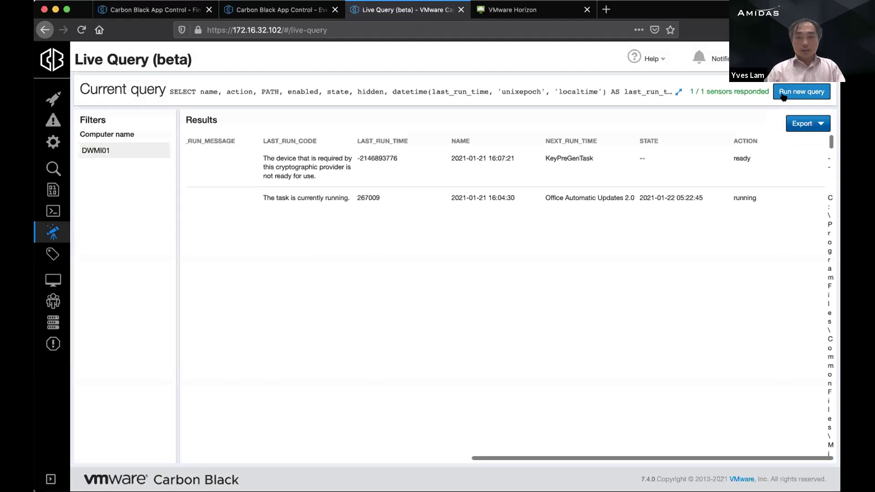
left_click(783, 93)
Step: Confirm creating a new live query with Yes
left_click(510, 165)
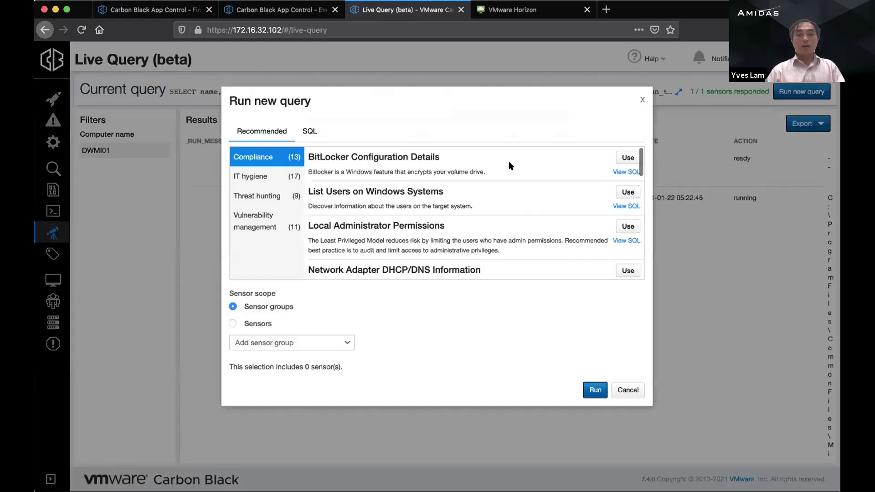
triple_click(423, 94)
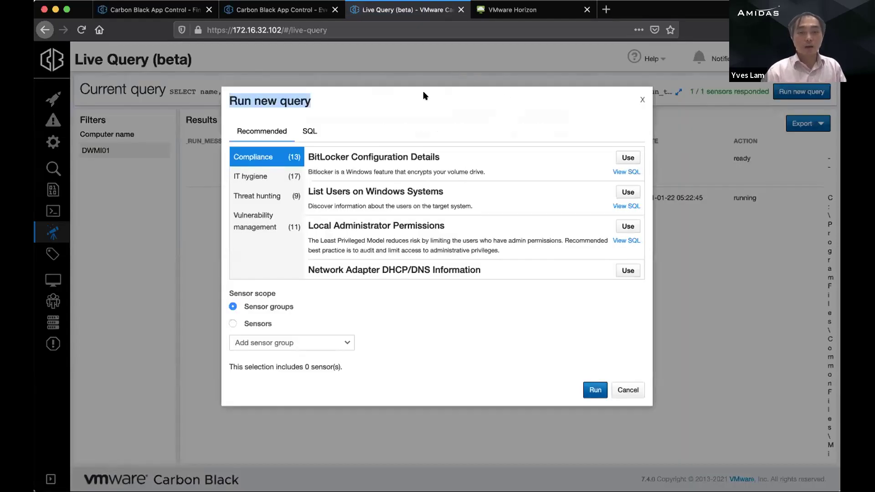
left_click(379, 96)
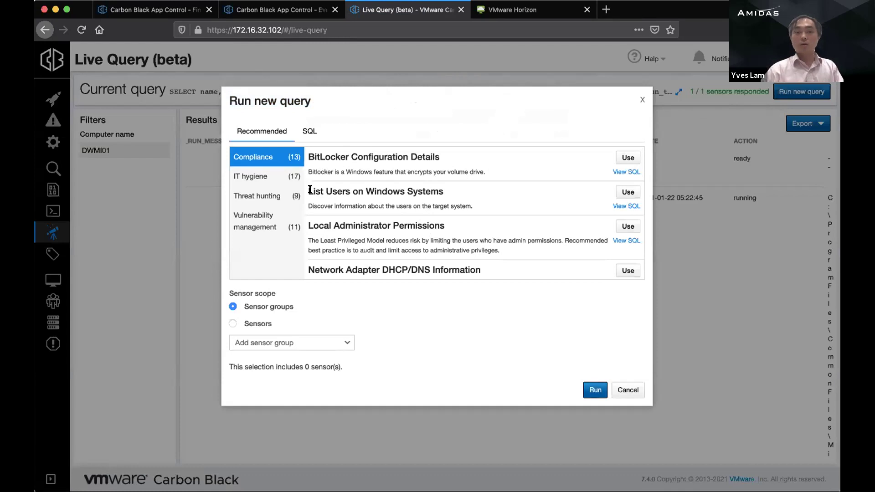
Step: Browse the Compliance, IT hygiene, Threat hunting and Vulnerability management recommended queries
scroll(341, 200, "down", 2)
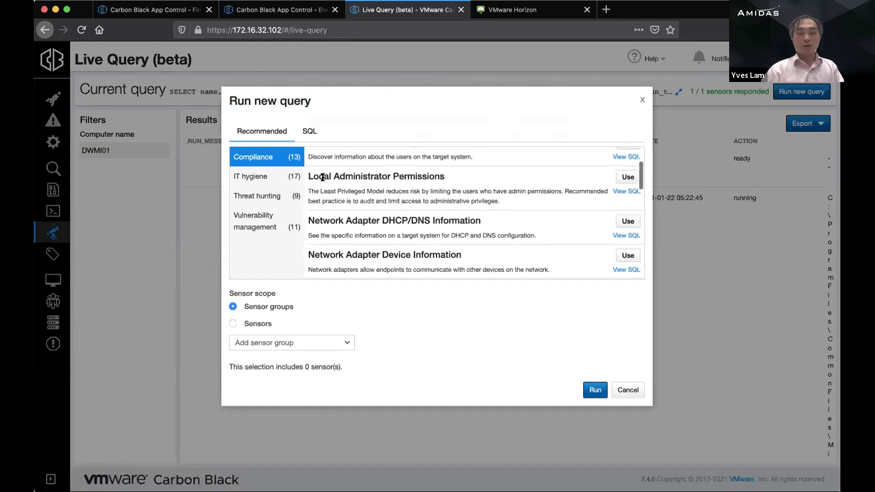
scroll(521, 204, "down", 3)
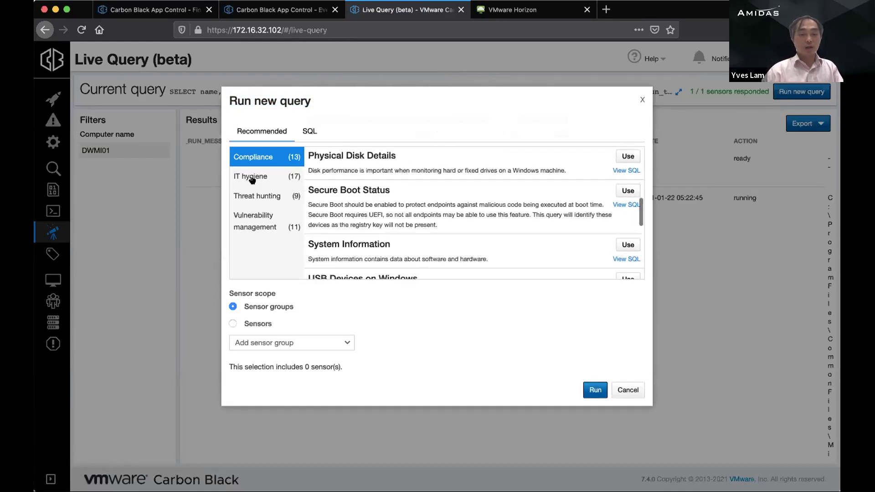
left_click(251, 177)
left_click(257, 196)
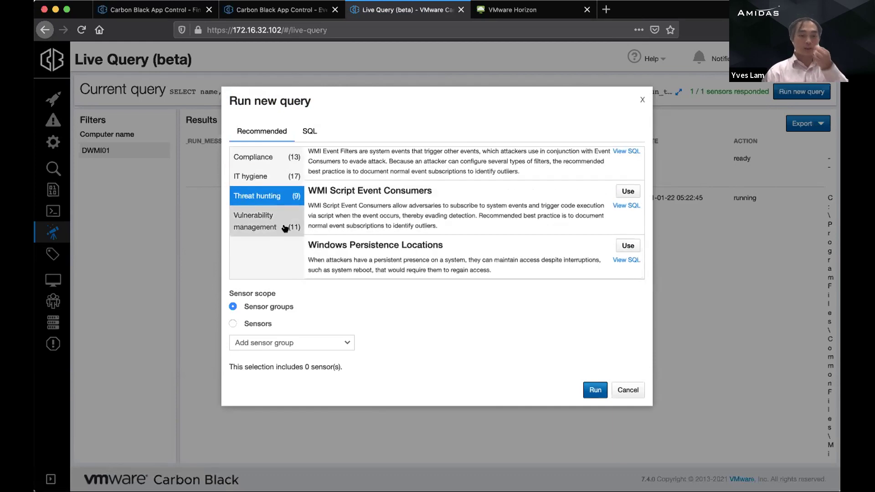
left_click(269, 230)
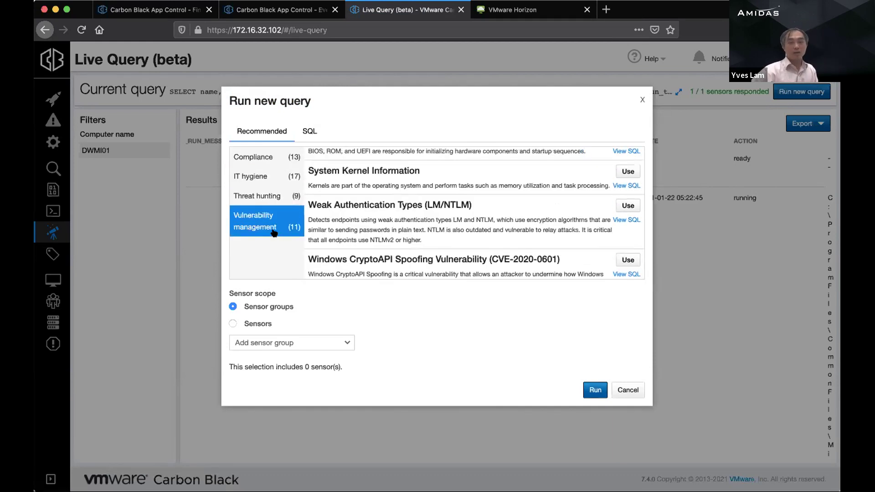
left_click(265, 196)
left_click(264, 178)
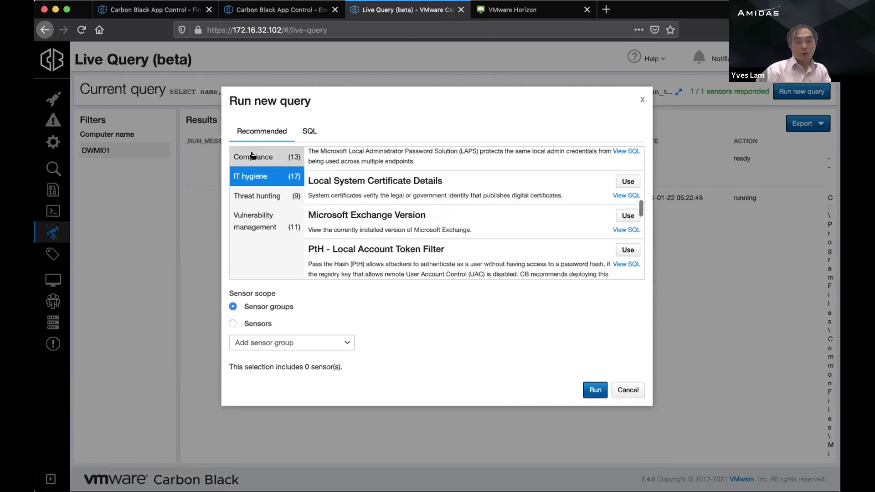
left_click(253, 157)
scroll(459, 243, "down", 3)
scroll(458, 244, "up", 2)
scroll(458, 246, "up", 4)
scroll(460, 223, "down", 7)
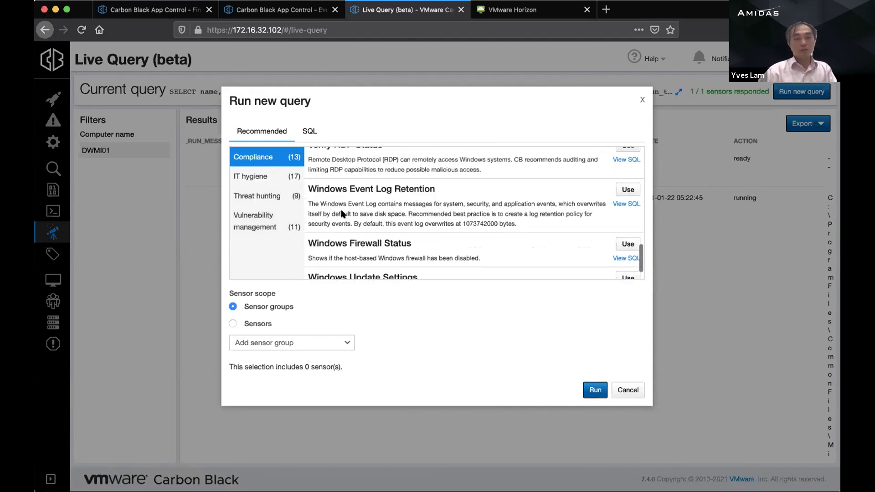
left_click(268, 181)
left_click(256, 196)
left_click(254, 221)
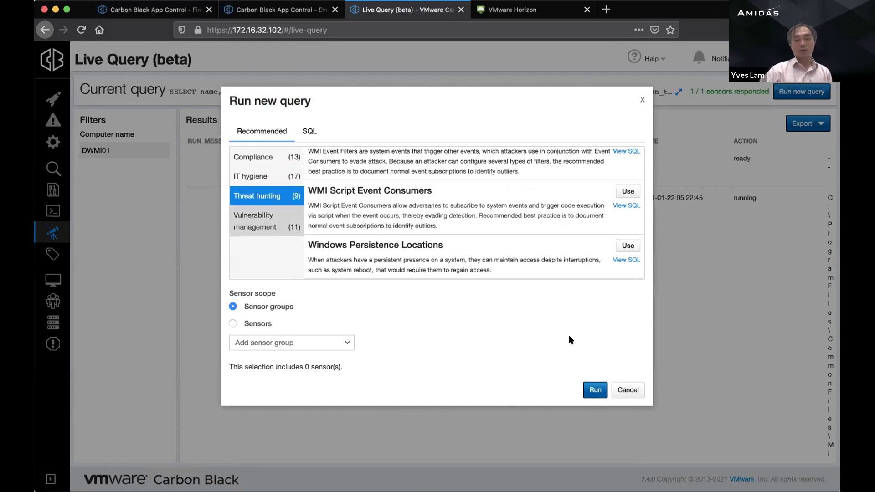
Step: Cancel the new query and go to Triage Alerts to view the unresolved winword.exe alerts
left_click(624, 390)
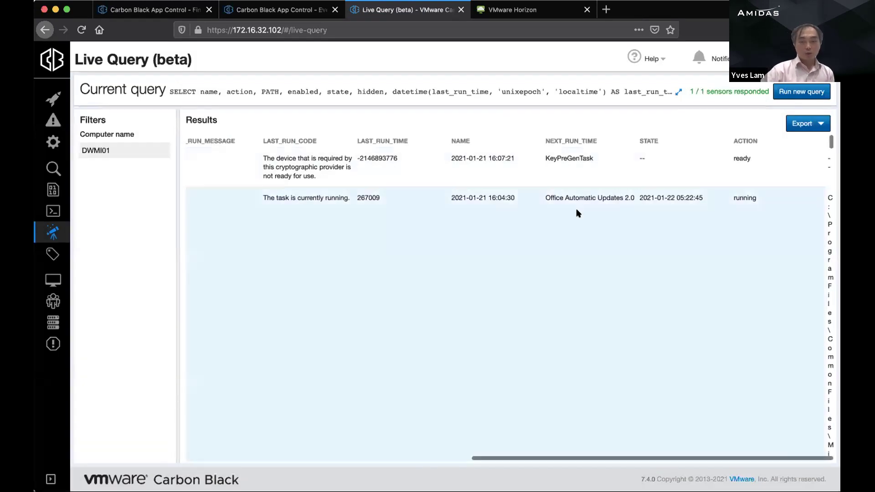
scroll(577, 213, "left", 10)
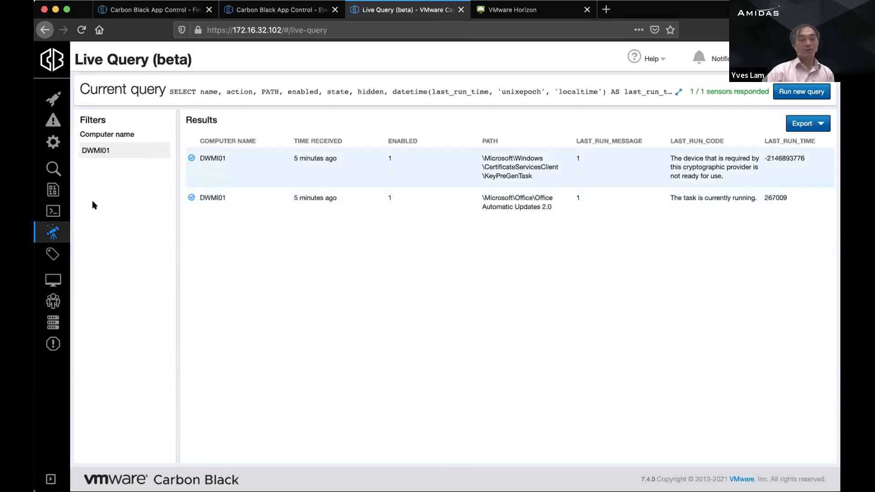
left_click(52, 210)
left_click(52, 189)
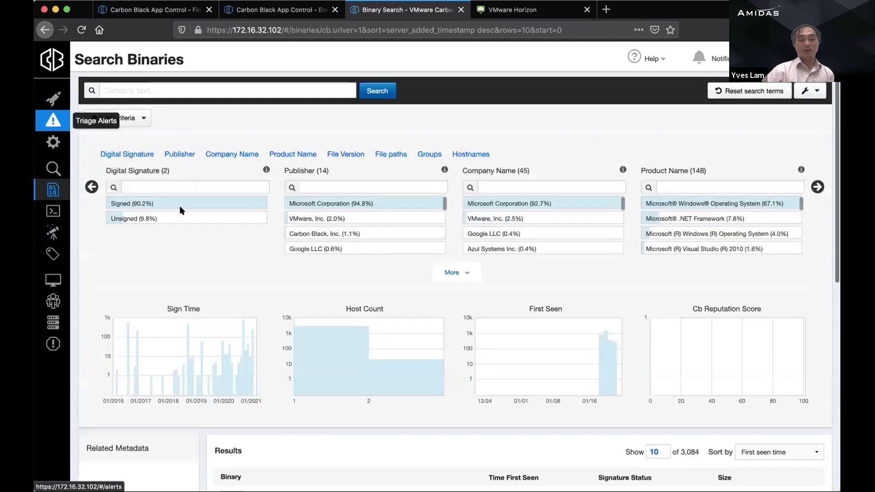
left_click(52, 119)
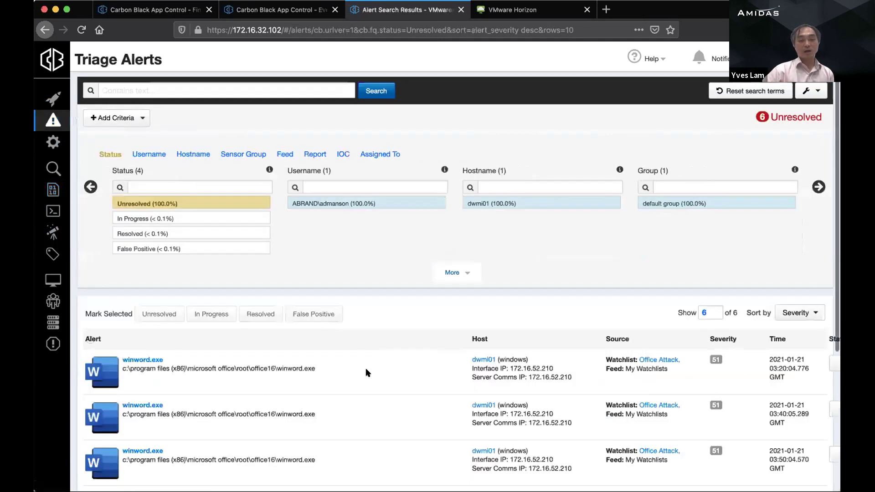
scroll(366, 368, "down", 2)
scroll(366, 370, "down", 1)
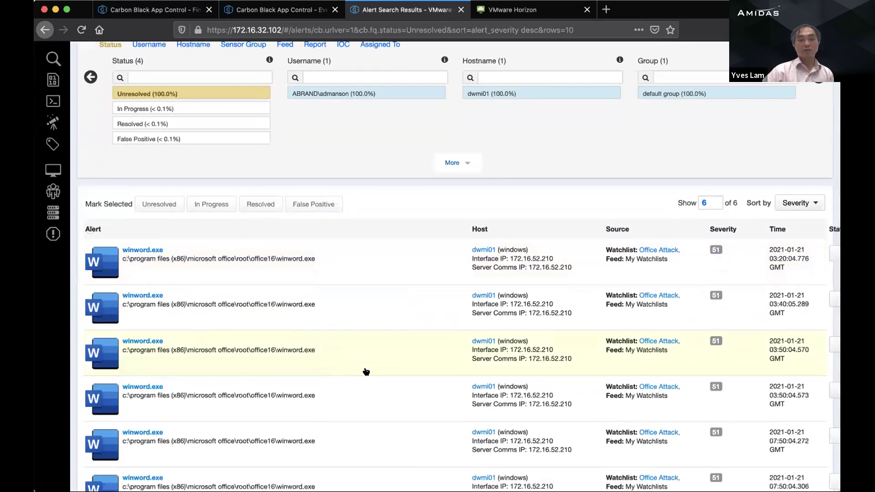